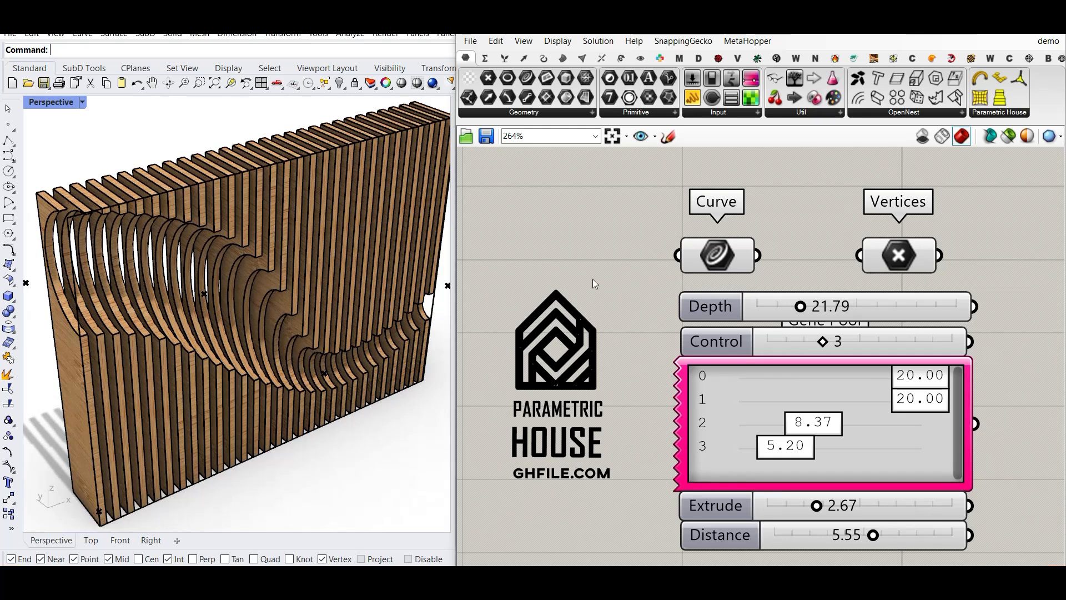
Reduce the wall's Depth value to 19.56
mouse_move(809, 310)
mouse_down()
mouse_move(788, 310)
mouse_move(800, 311)
mouse_up()
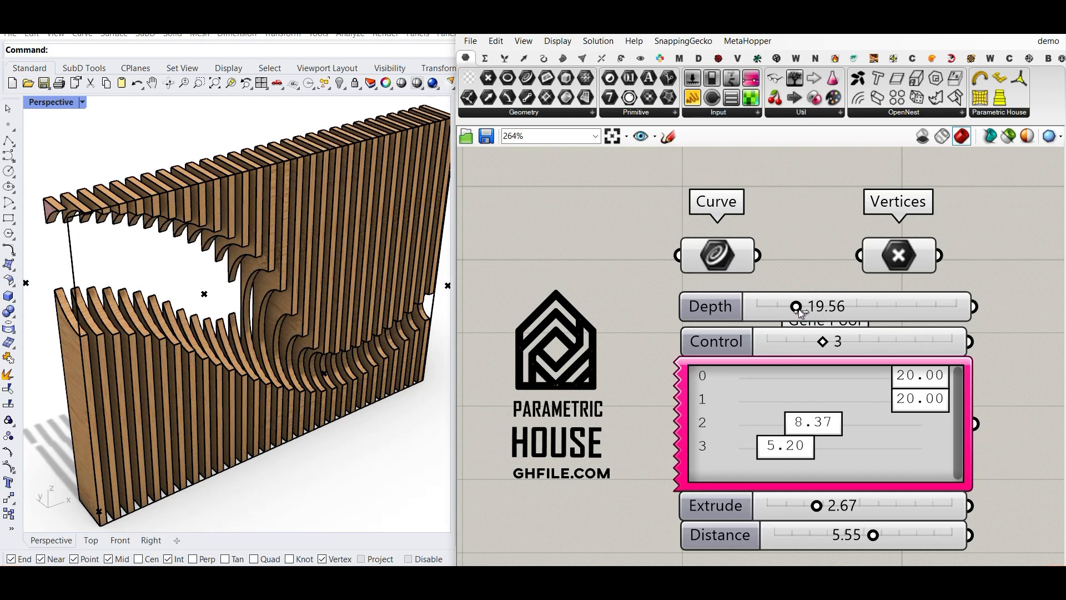
right_drag(234, 317, 139, 289)
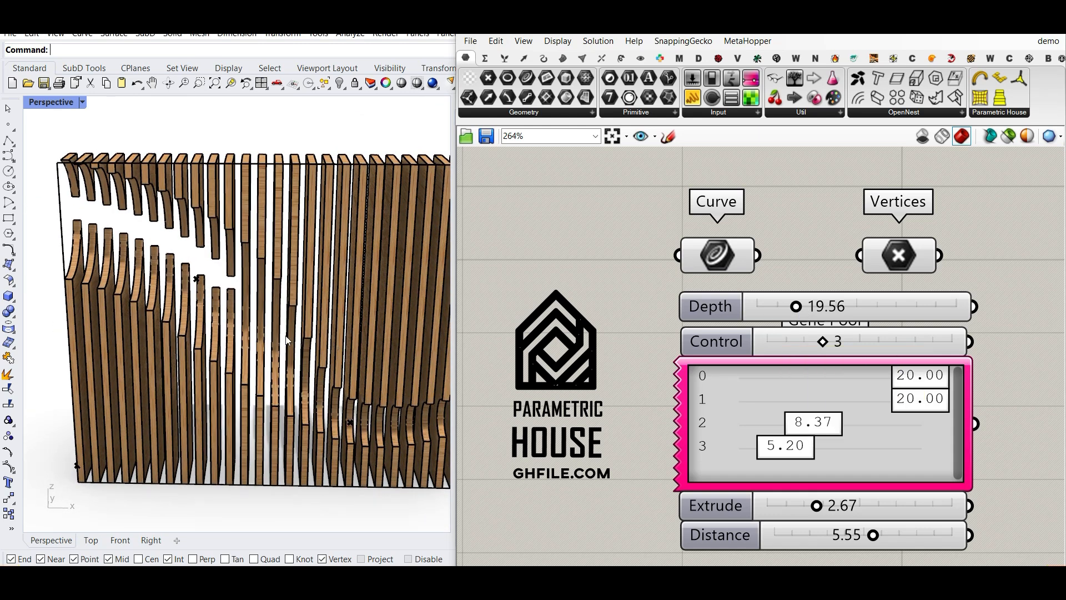
right_drag(285, 335, 177, 271)
scroll(177, 271, down, 4)
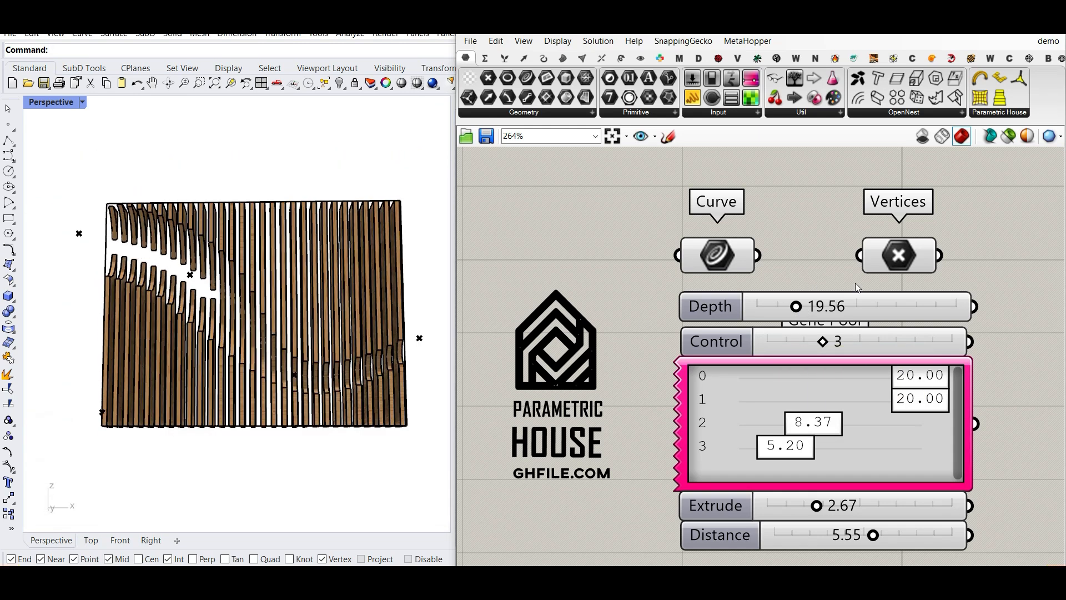
Display the Vertices points for editing and lower the second control point of the carved channel slightly
click(874, 260)
scroll(189, 266, up, 3)
drag(187, 276, 188, 321)
scroll(212, 320, down, 6)
right_drag(212, 321, 289, 340)
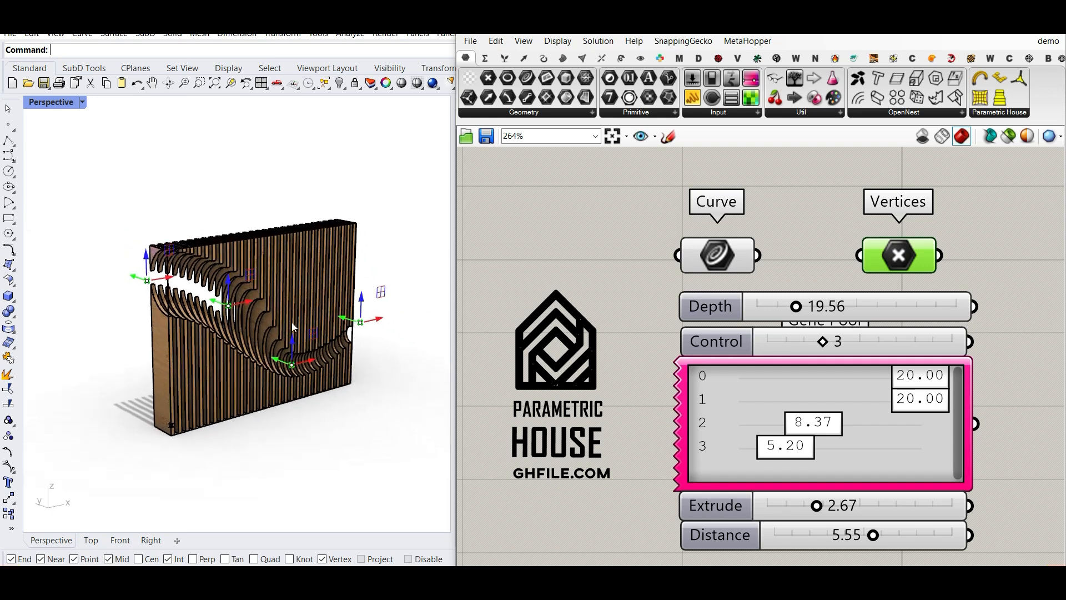
Raise the channel's end control point slightly and lift its third control point, and end the vertex editing
scroll(357, 318, up, 8)
mouse_move(374, 285)
mouse_down()
mouse_move(375, 241)
mouse_move(382, 277)
mouse_up()
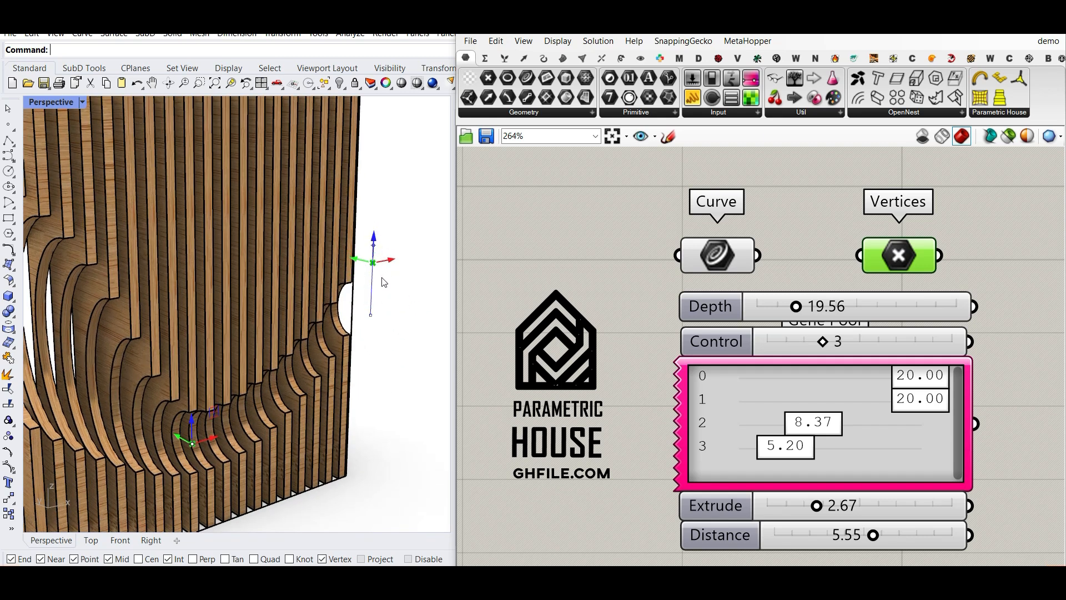
scroll(191, 398, down, 3)
drag(191, 368, 192, 304)
right_drag(257, 298, 139, 261)
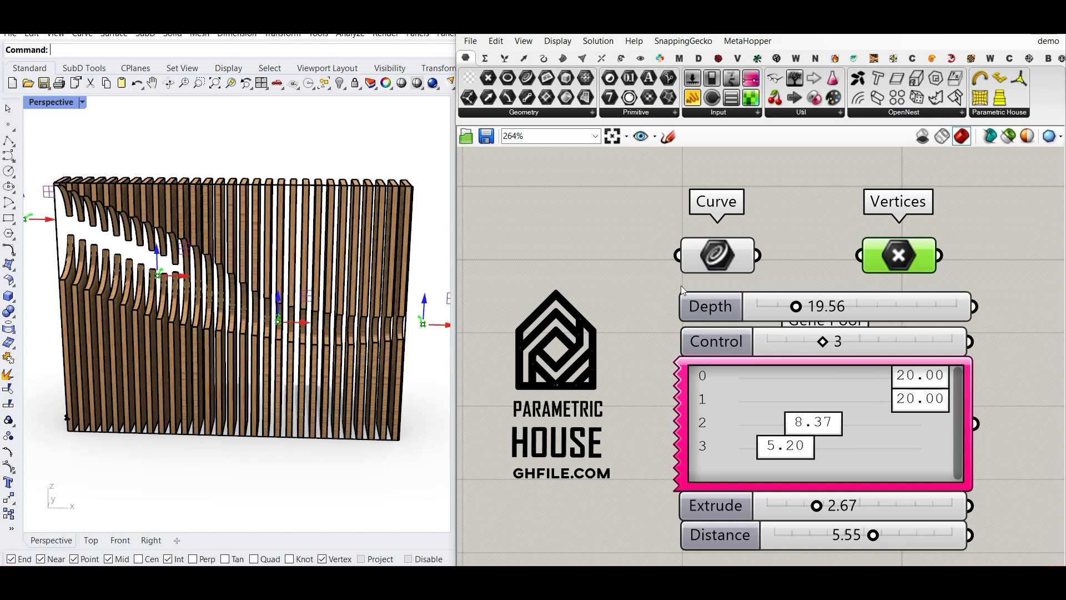
click(647, 276)
Set the gene pool radii to 6.93, 8.06, 20.00 and 20.00 for entries 0 to 3
right_drag(128, 385, 226, 403)
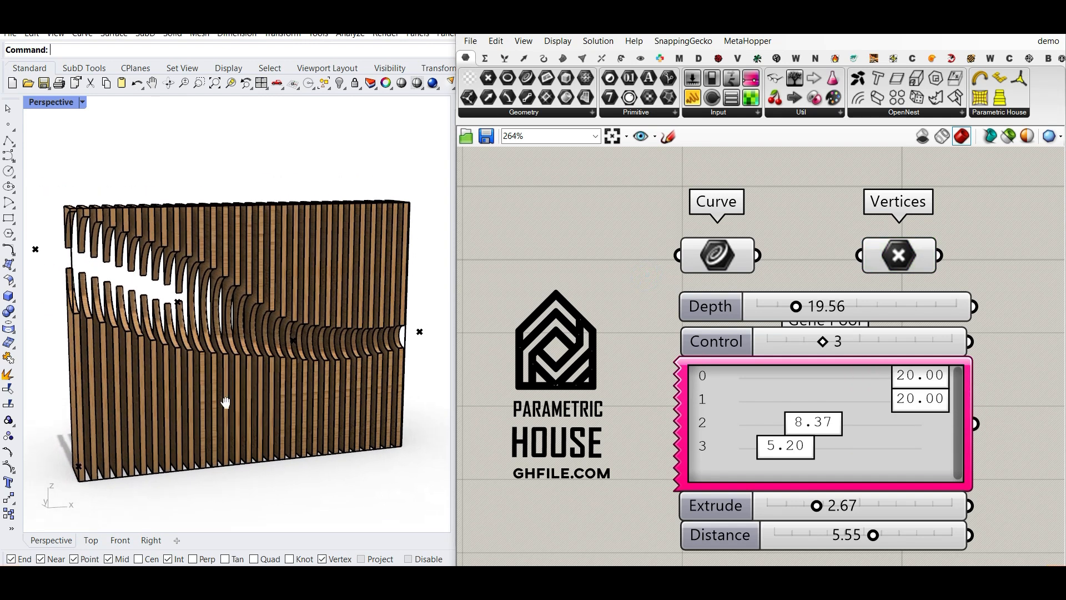
scroll(222, 397, up, 2)
drag(950, 385, 795, 384)
right_drag(167, 361, 212, 357)
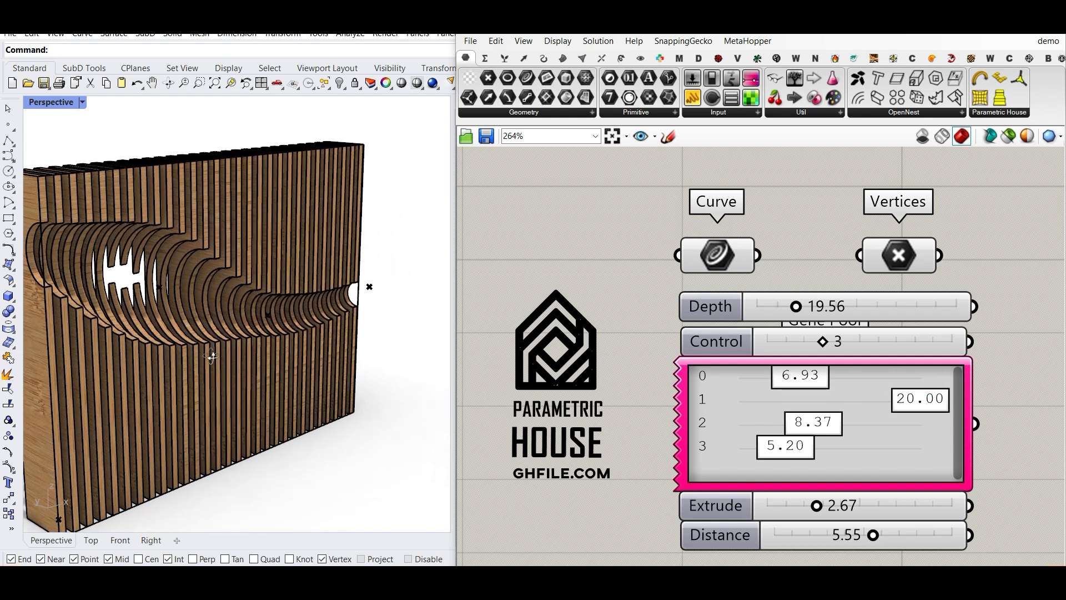
drag(907, 408, 949, 423)
drag(851, 454, 978, 451)
right_drag(369, 293, 160, 326)
scroll(312, 290, down, 2)
scroll(195, 282, up, 3)
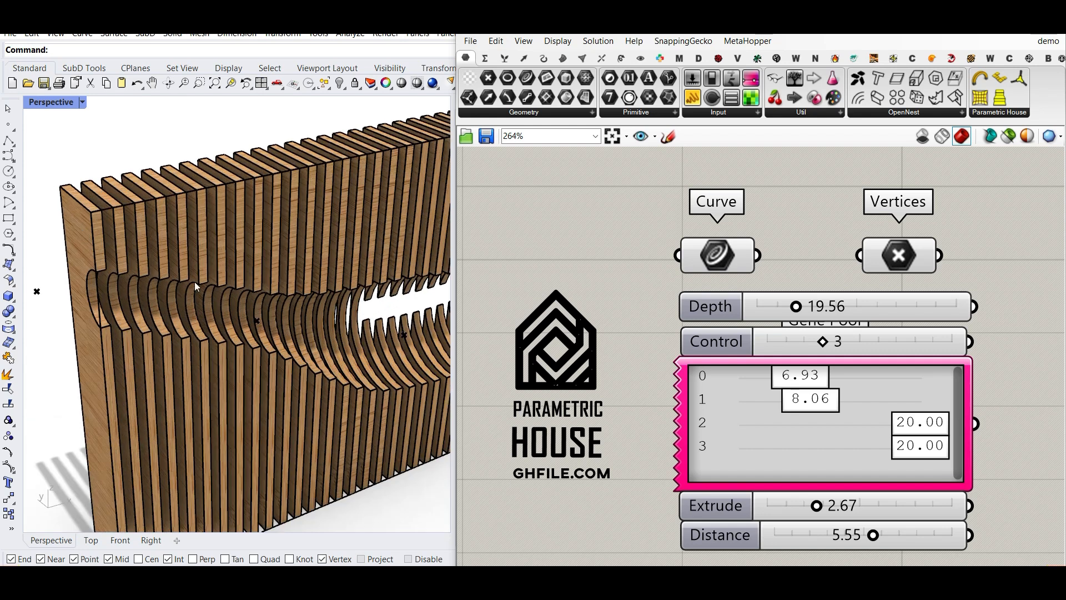
Set the slat Extrude value to 2.04 and the slat Distance to 8.84
mouse_move(817, 508)
mouse_down()
mouse_move(829, 508)
mouse_move(803, 510)
mouse_up()
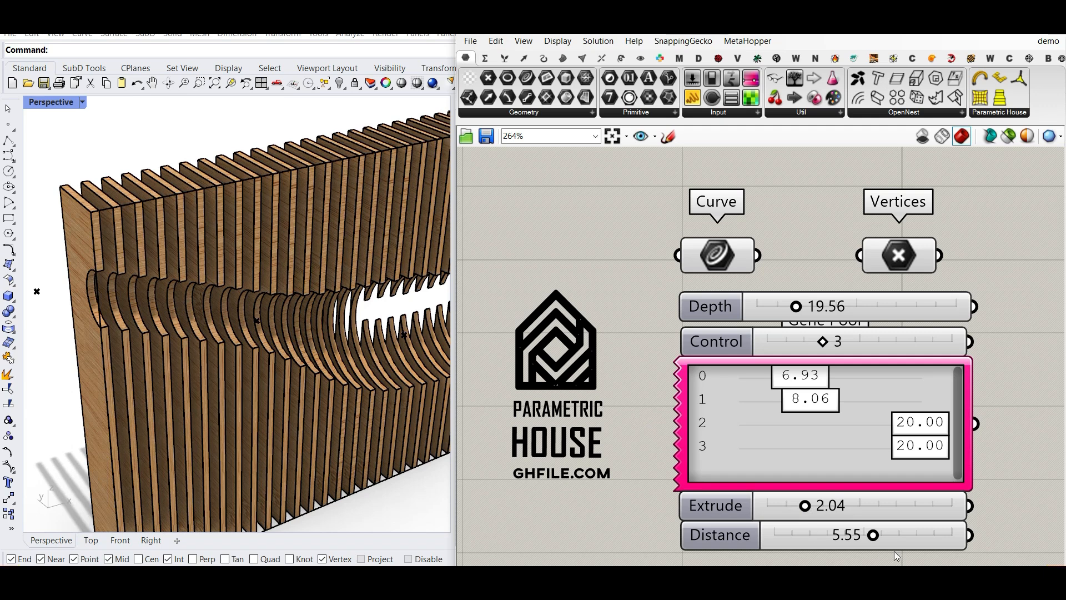
scroll(210, 268, down, 3)
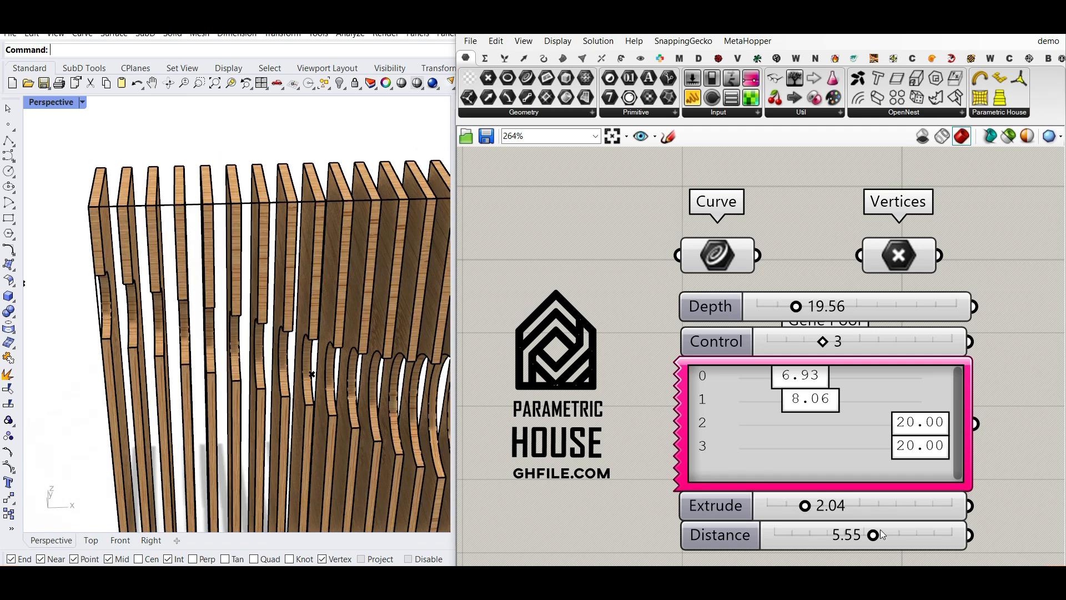
drag(873, 537, 932, 539)
drag(932, 538, 931, 535)
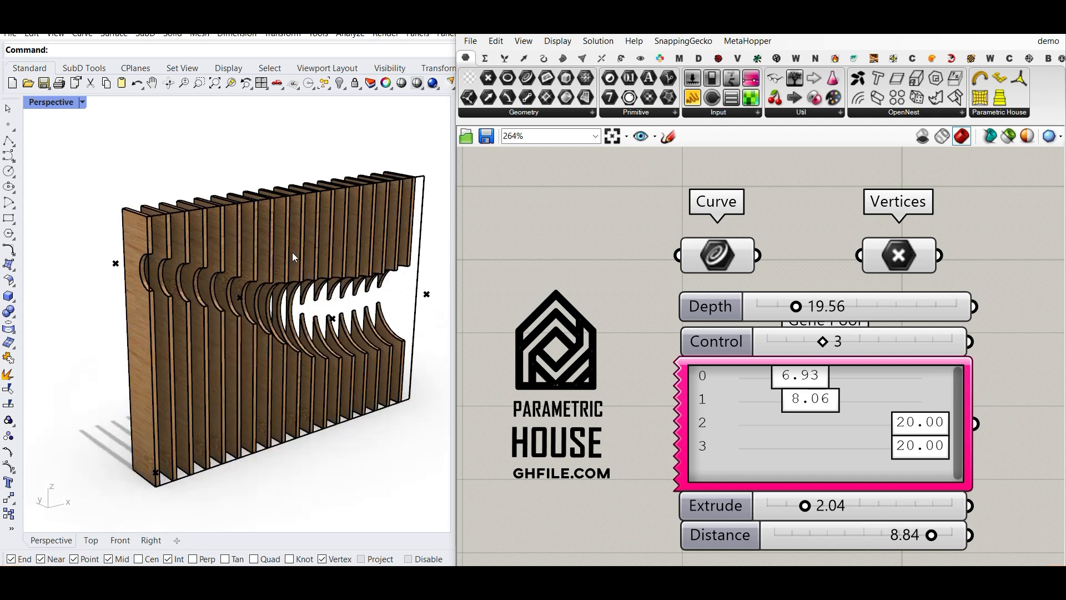
Thicken the slats until they touch by setting the Extrude value to 8.84, equal to the Distance
drag(805, 505, 945, 506)
right_drag(304, 323, 169, 282)
scroll(202, 296, up, 3)
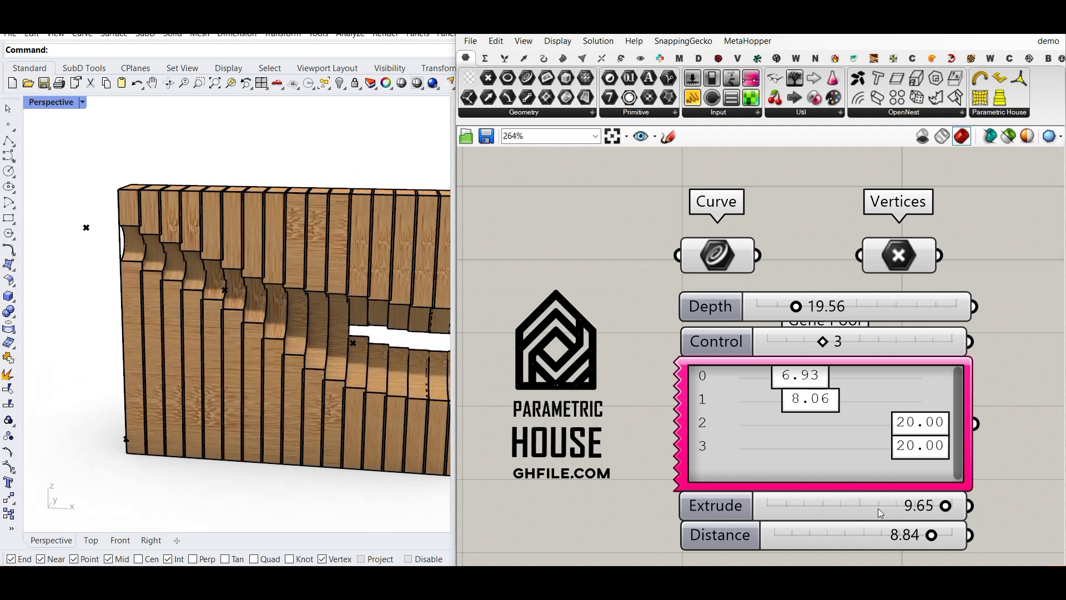
drag(943, 508, 925, 511)
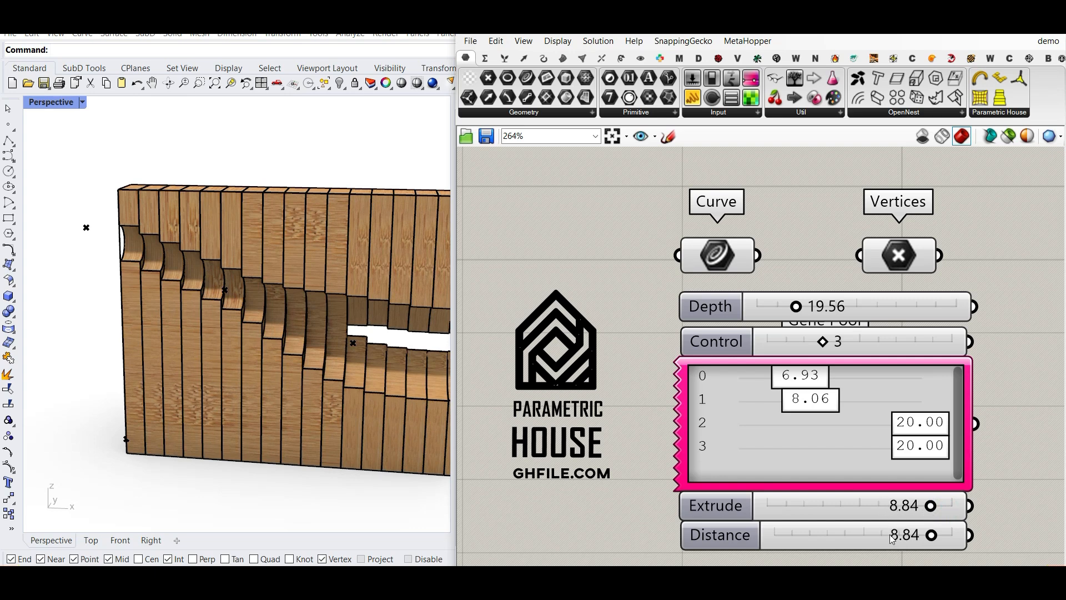
Examine the closed-up slat wall and its carved channel from several angles and distances
right_drag(278, 378, 239, 356)
scroll(130, 252, up, 5)
right_drag(130, 252, 266, 278)
scroll(115, 287, down, 5)
scroll(324, 311, up, 5)
scroll(179, 254, down, 7)
scroll(203, 278, up, 5)
right_drag(197, 278, 222, 284)
Lower both the Extrude and the Distance values to get thinner, more closely spaced slats
drag(931, 506, 834, 506)
drag(930, 537, 886, 536)
scroll(304, 358, down, 5)
right_drag(305, 358, 266, 331)
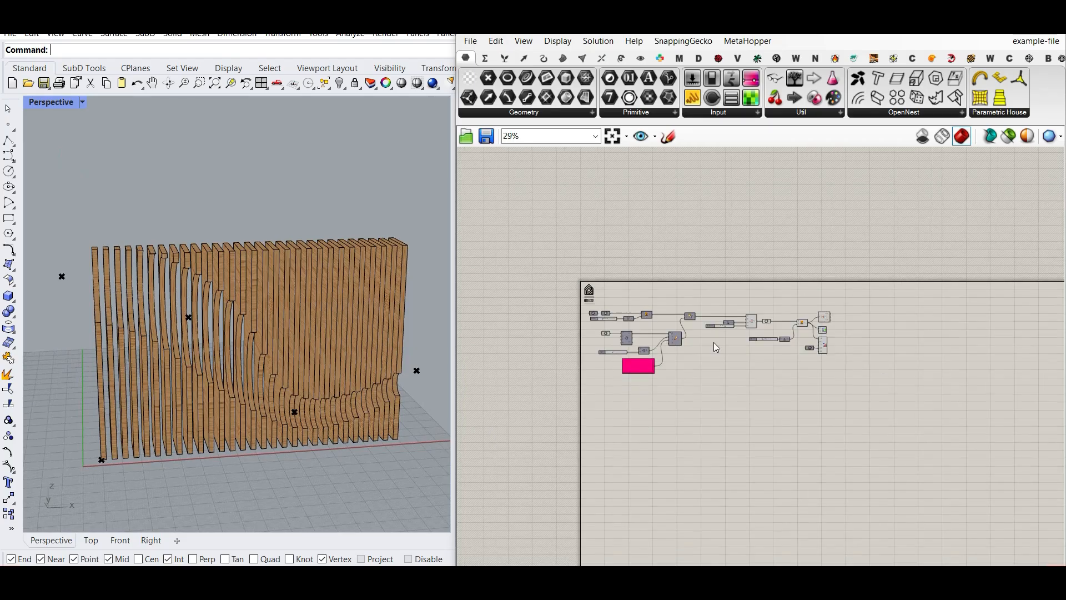
Turn off the preview of all components in the example file, leaving only the Curve component's preview on
drag(875, 401, 561, 278)
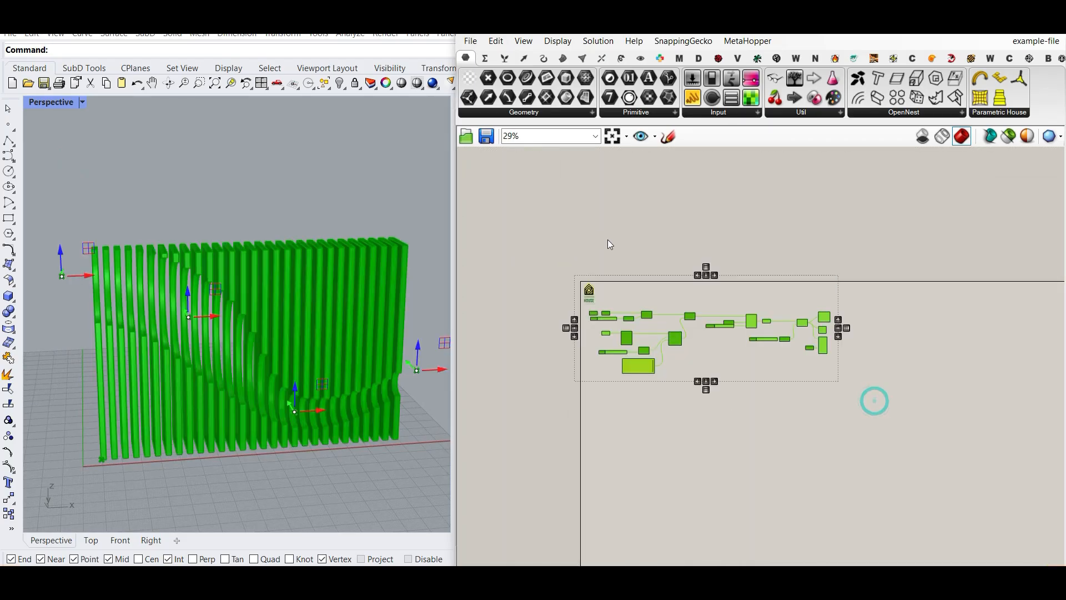
click(617, 247)
scroll(586, 314, up, 10)
right_click(616, 315)
click(633, 326)
scroll(278, 278, up, 3)
mouse_move(236, 298)
shift+right_down()
mouse_move(254, 310)
mouse_move(237, 307)
shift+right_up()
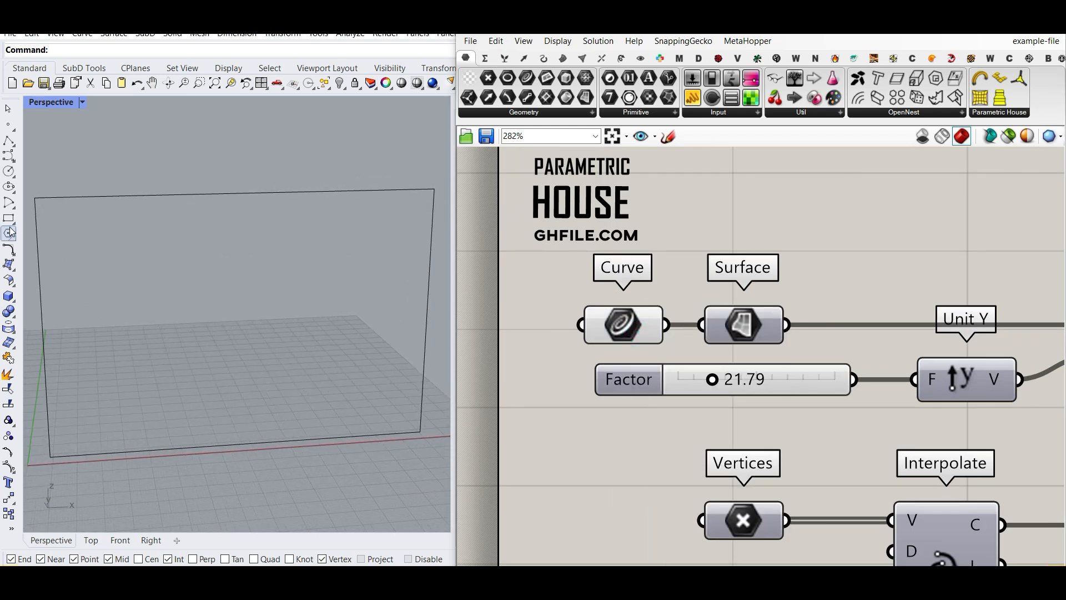
Bake the rectangle from the Curve component, accepting the offered attributes
right_click(614, 338)
click(638, 362)
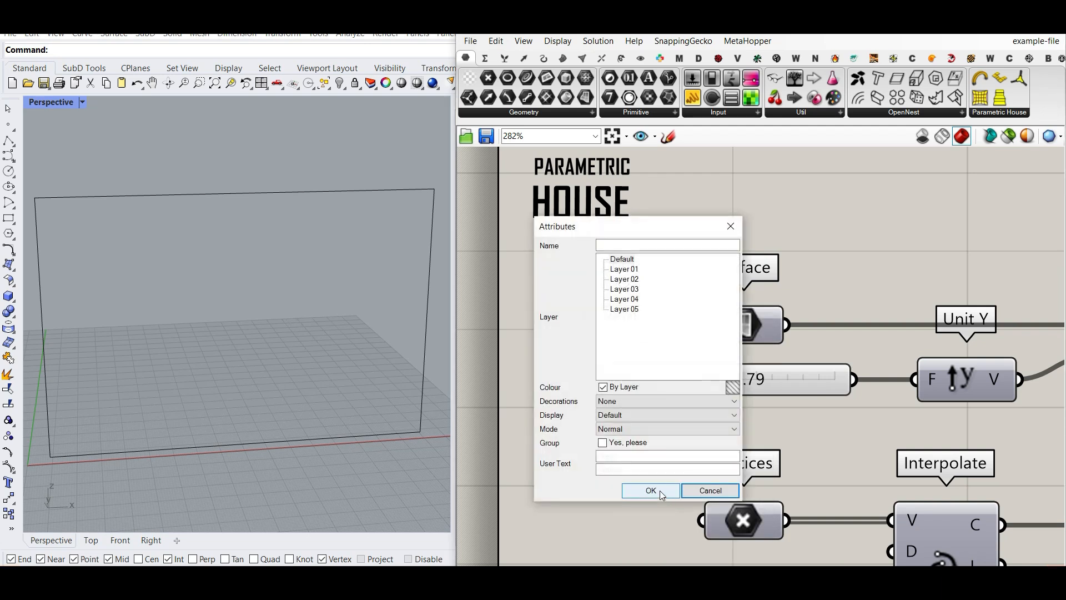
click(652, 491)
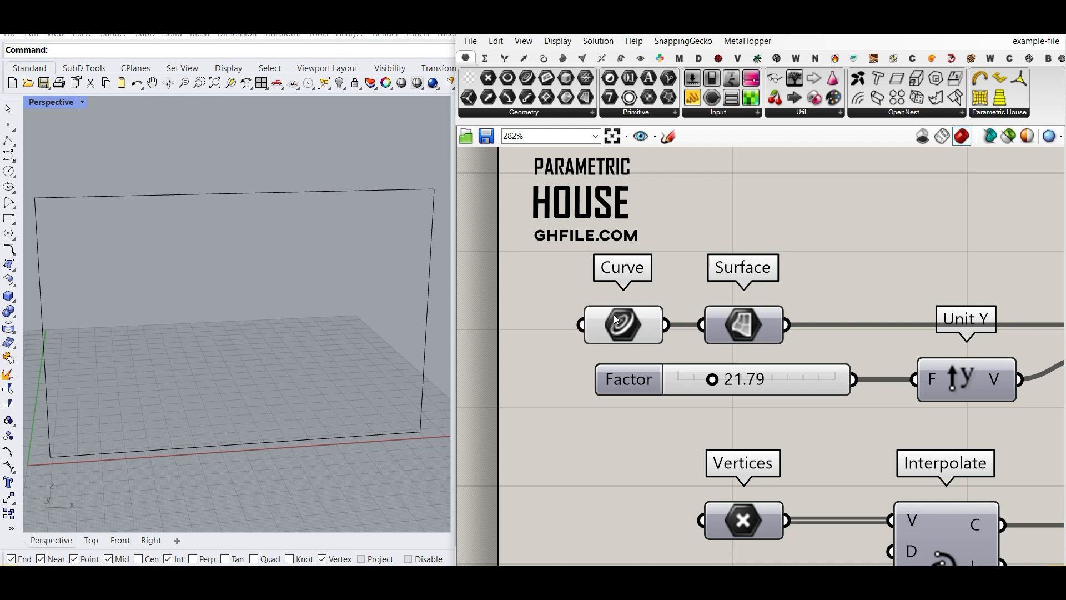
Show the Surface component's preview and select the rectangle curve in the Perspective view
click(622, 333)
click(332, 434)
click(233, 445)
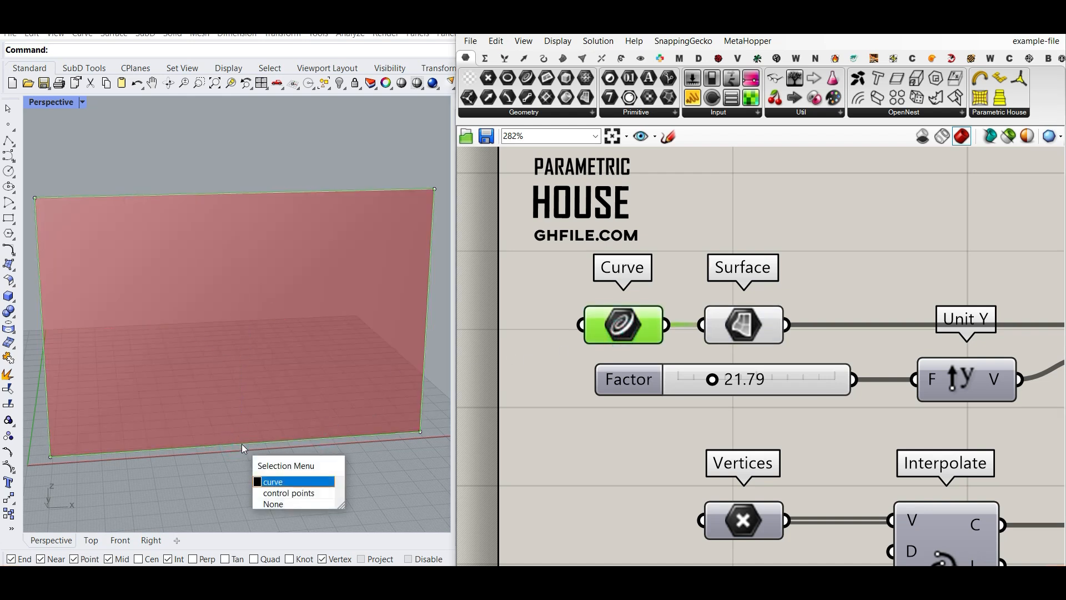
click(263, 479)
mouse_move(248, 449)
mouse_down()
mouse_move(245, 468)
mouse_move(245, 448)
mouse_up()
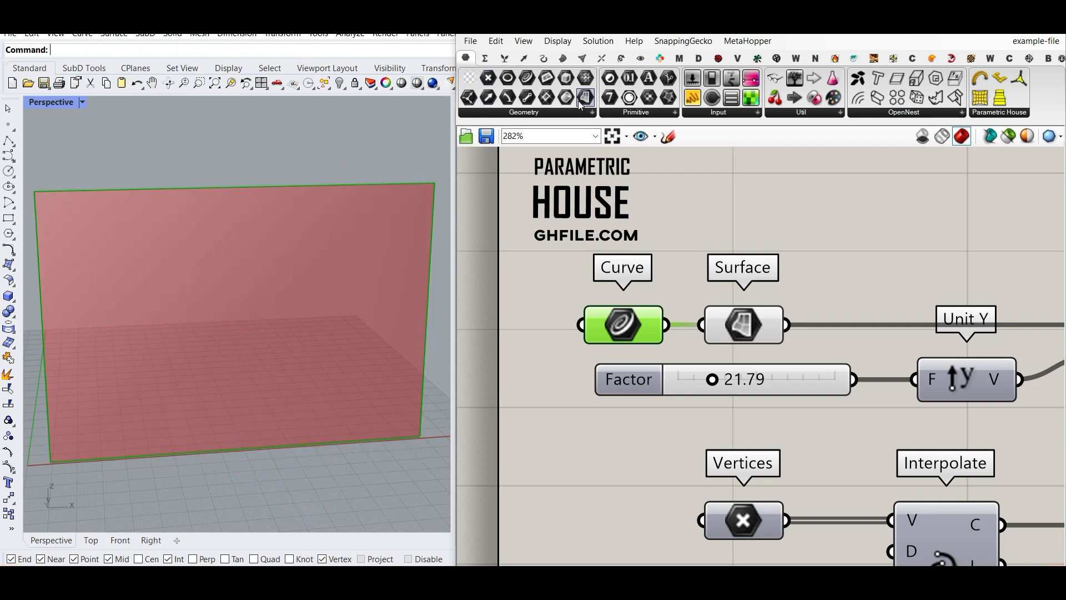
Turn on the preview of the Extrude component to show the solid box
scroll(771, 328, down, 3)
scroll(712, 286, up, 2)
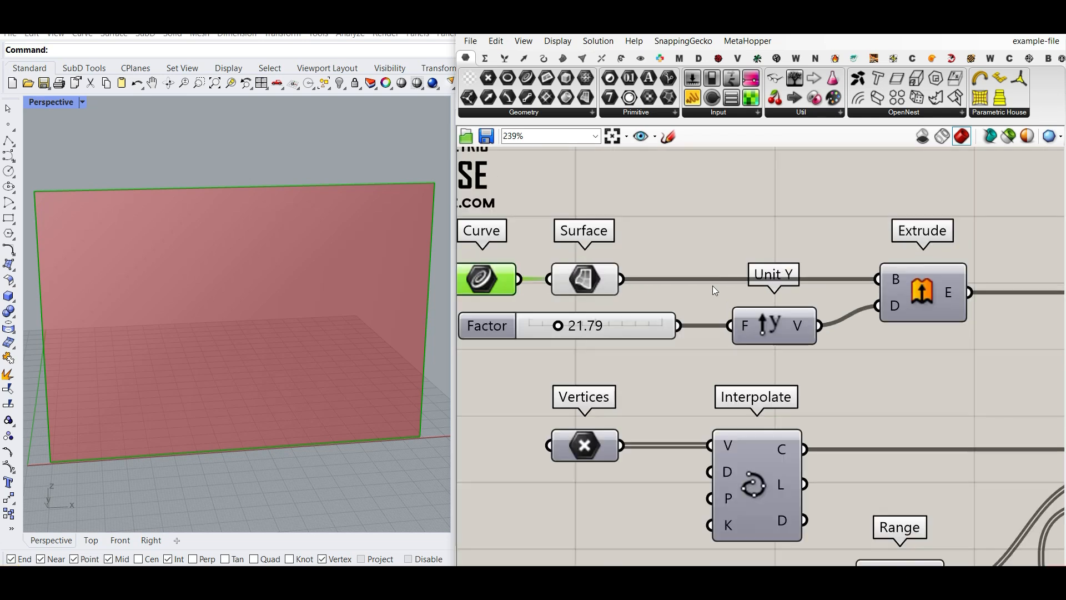
right_click(918, 286)
click(924, 308)
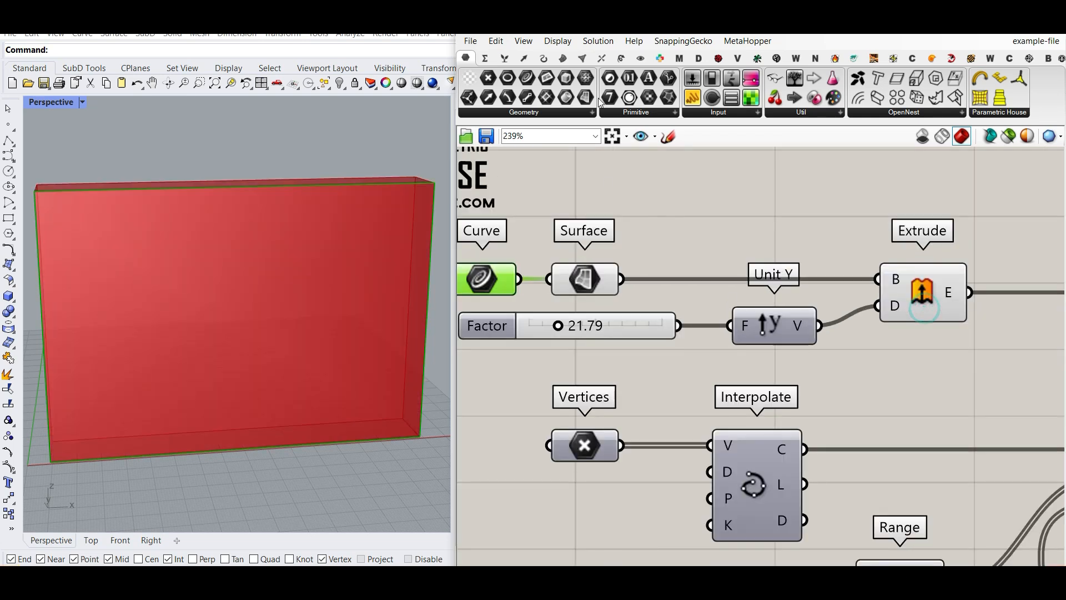
Look up the Extrude component among the Freeform surface components
click(562, 58)
click(589, 114)
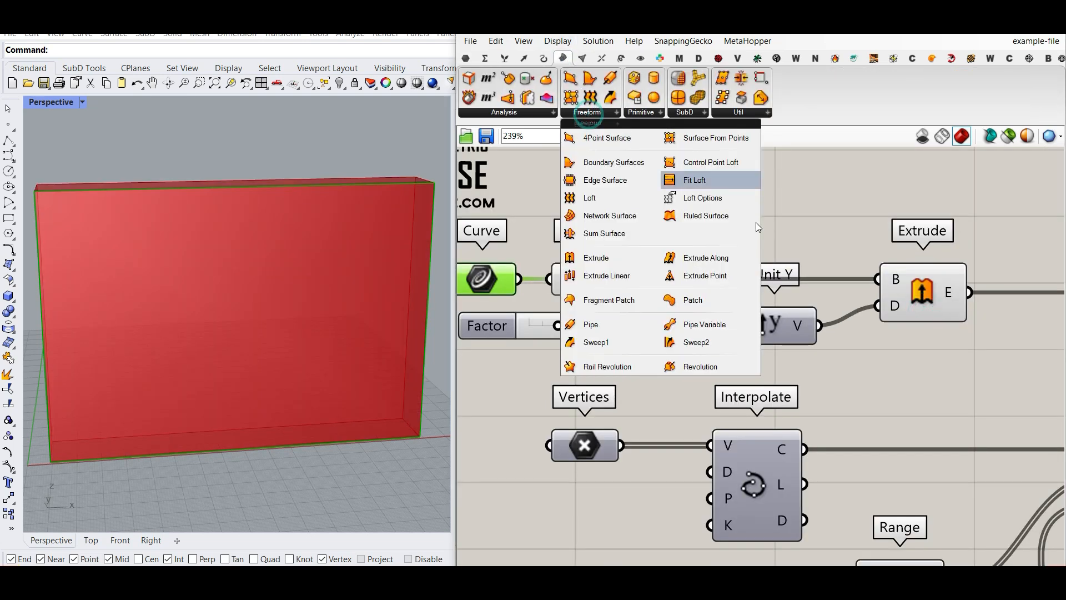
click(848, 231)
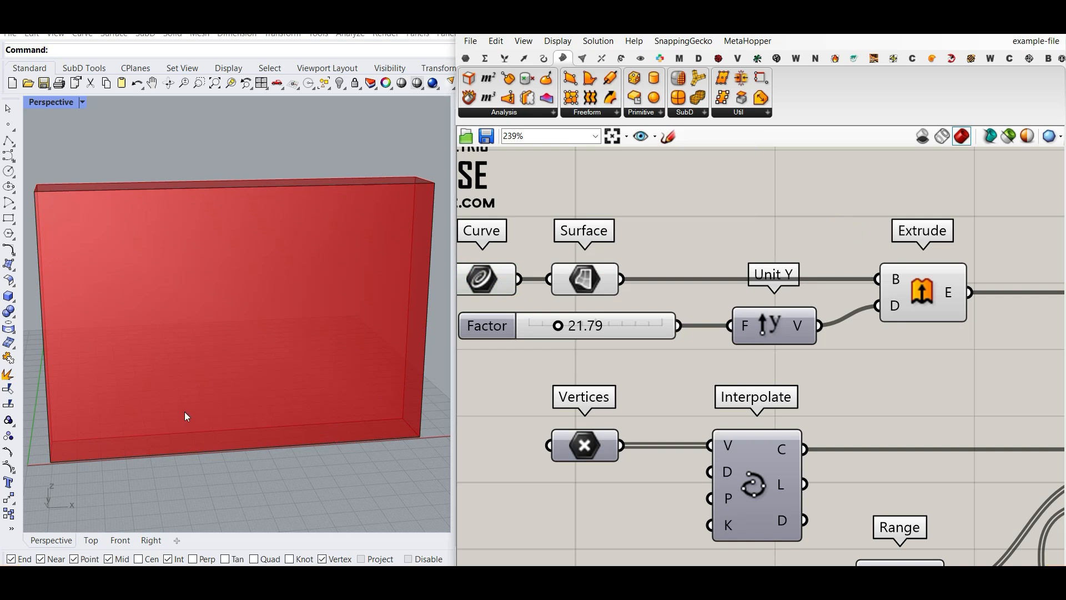
Increase the extrusion Factor to 28.47 and inspect the thickness of the box
scroll(184, 412, down, 5)
right_drag(196, 425, 61, 506)
scroll(241, 361, up, 5)
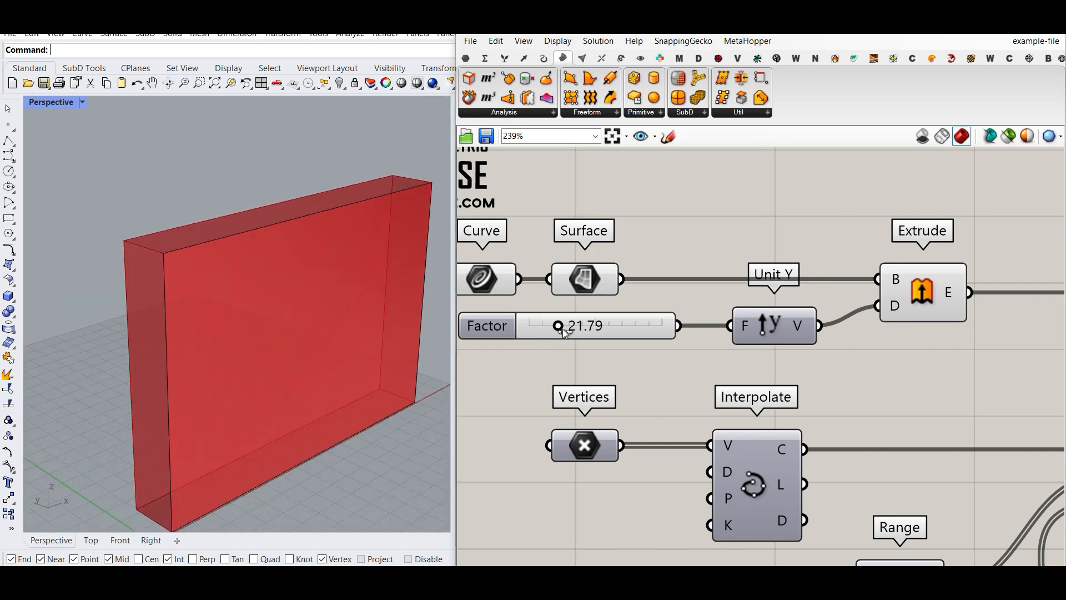
mouse_move(559, 332)
mouse_down()
mouse_move(582, 332)
mouse_move(568, 332)
mouse_up()
scroll(183, 328, down, 3)
scroll(146, 304, up, 2)
scroll(134, 288, up, 2)
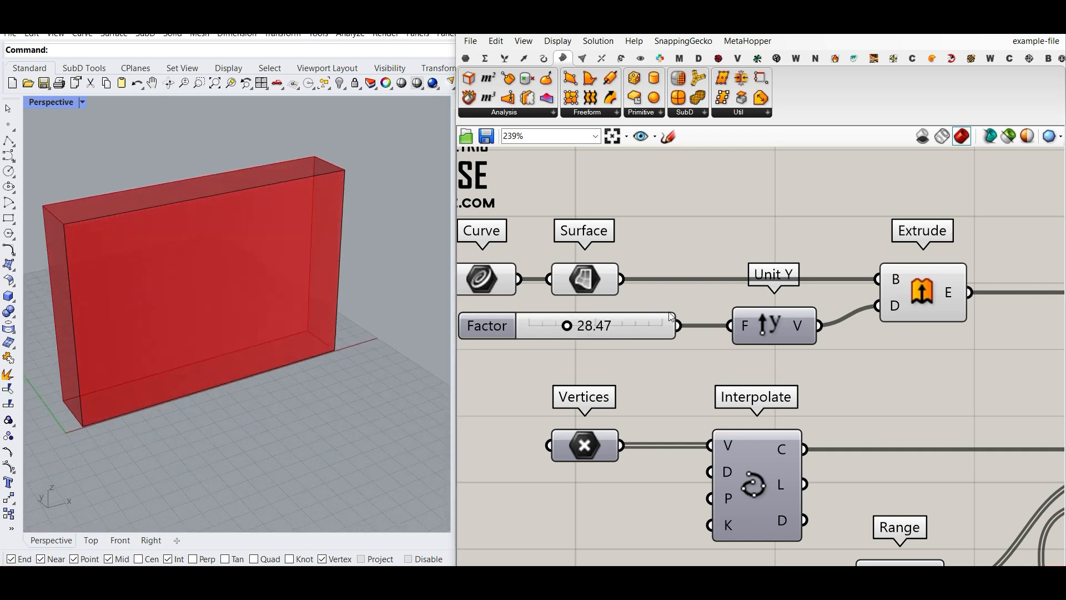
Look up the Solid Difference component among the Shape intersection components
scroll(671, 316, down, 3)
scroll(985, 312, up, 2)
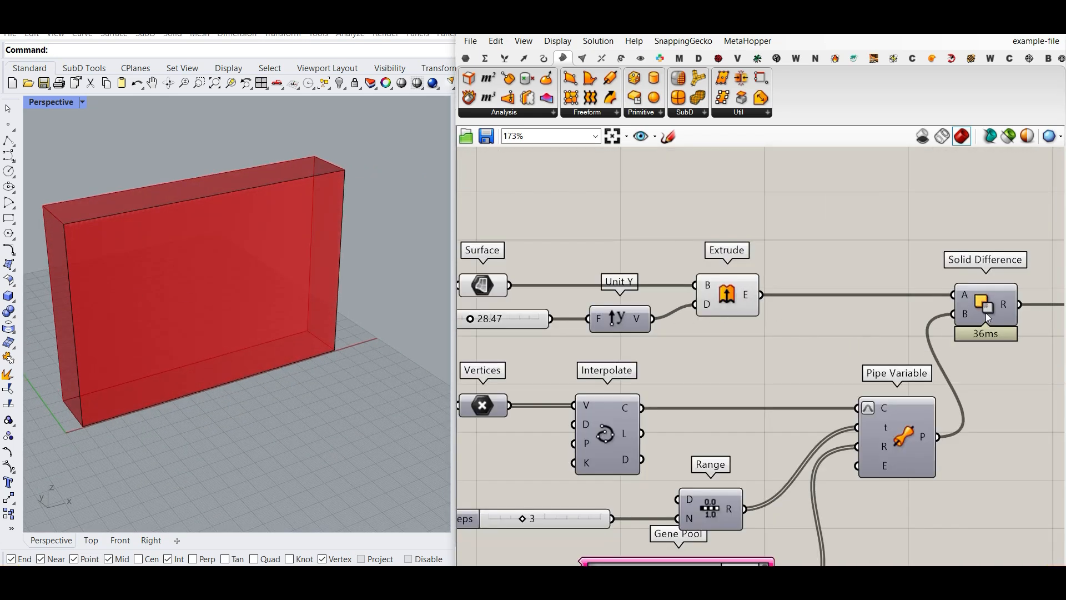
click(601, 58)
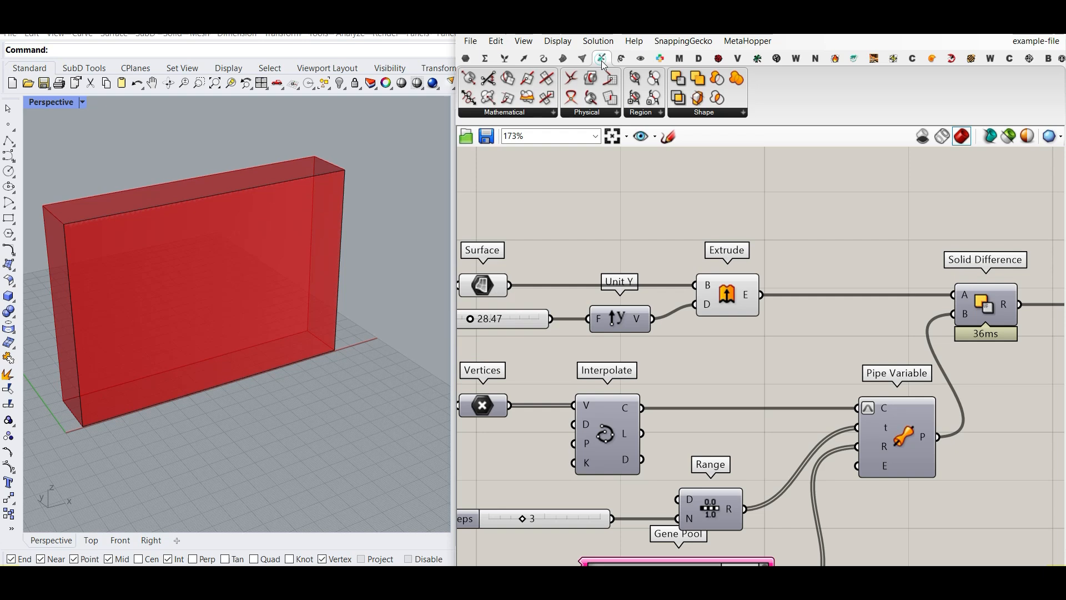
click(704, 113)
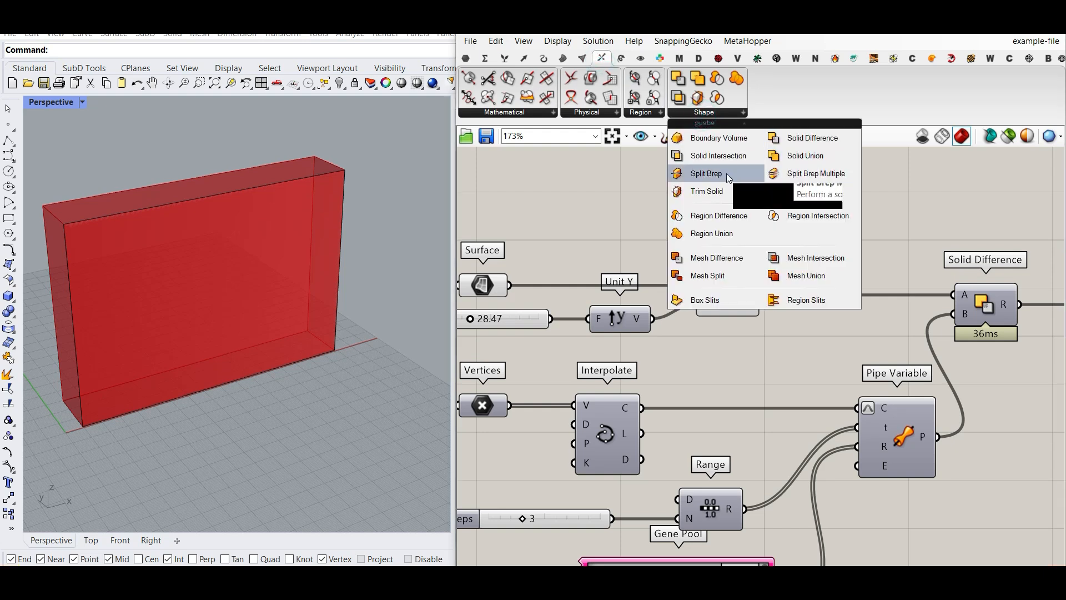
click(920, 250)
Turn on the preview of the Pipe Variable component and inspect the pipe running through the box
right_drag(920, 437, 737, 355)
scroll(737, 356, up, 4)
right_click(728, 367)
click(730, 369)
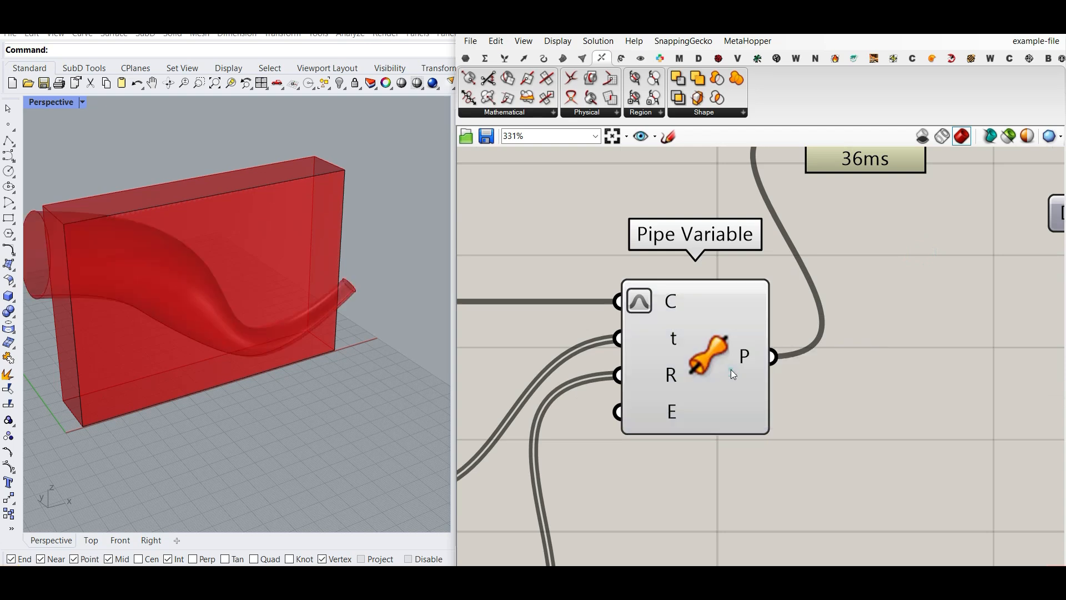
right_drag(269, 314, 221, 315)
scroll(267, 316, up, 3)
scroll(155, 240, down, 3)
Look up Pipe Variable among the Freeform components and examine its curve, parameter and radius inputs
right_drag(731, 311, 694, 332)
click(563, 57)
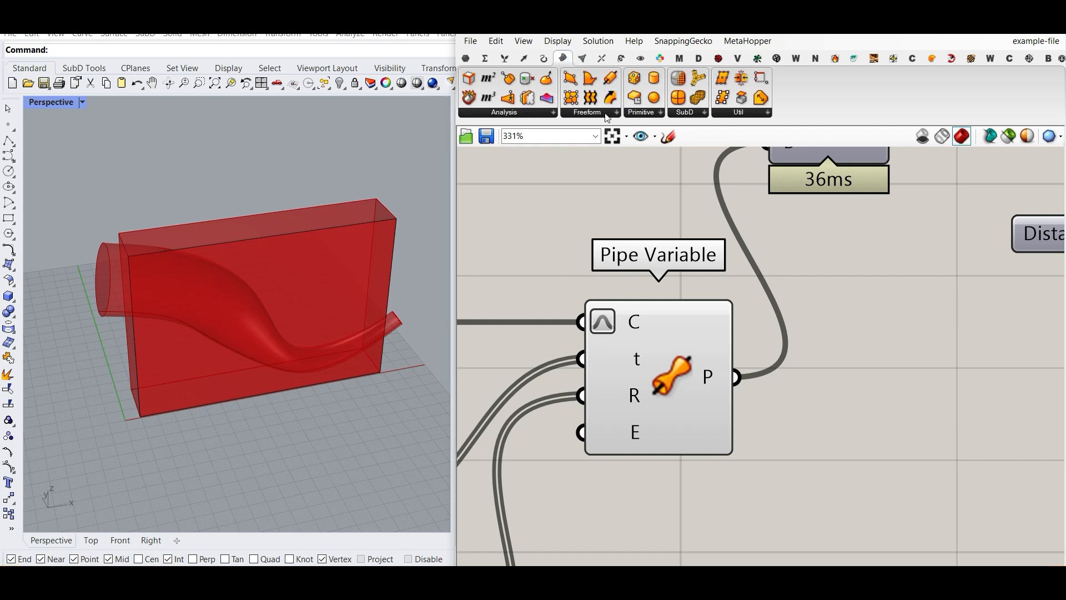
click(608, 113)
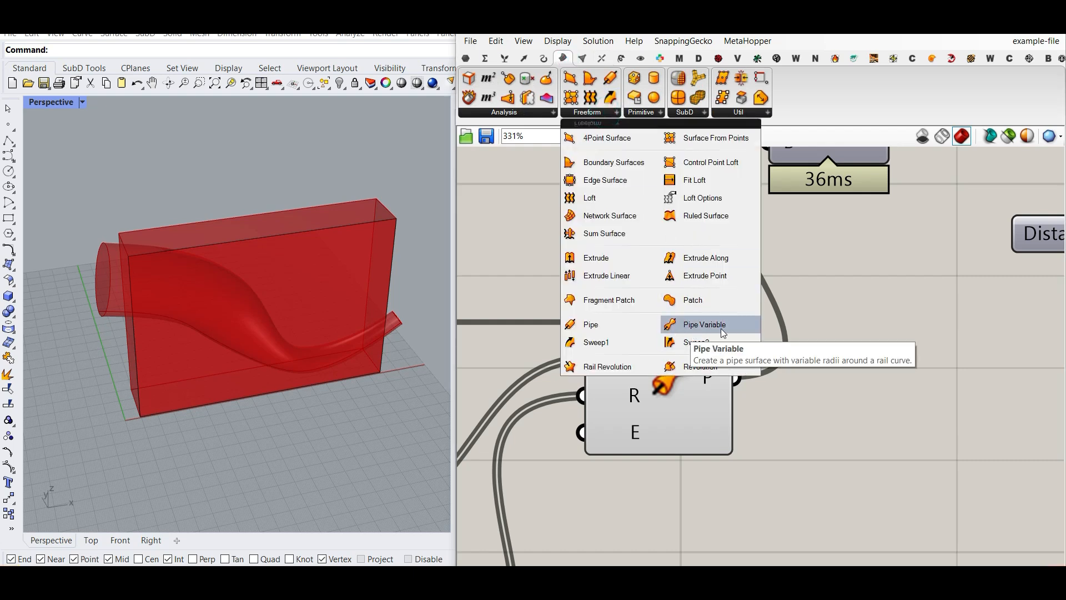
click(869, 421)
right_drag(621, 295, 722, 271)
scroll(704, 258, down, 3)
scroll(812, 300, up, 2)
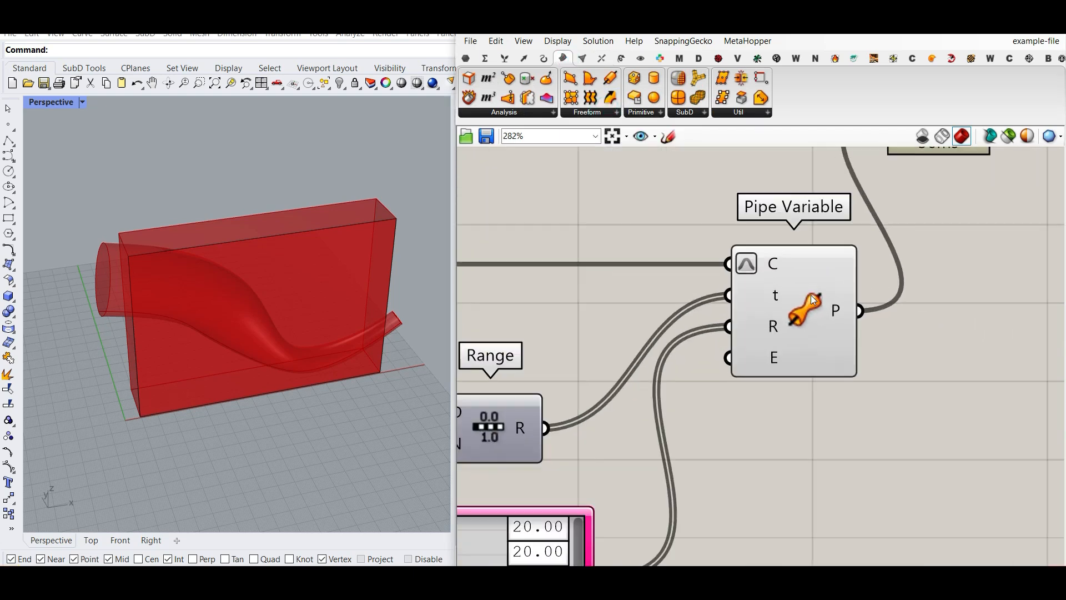
scroll(774, 269, down, 3)
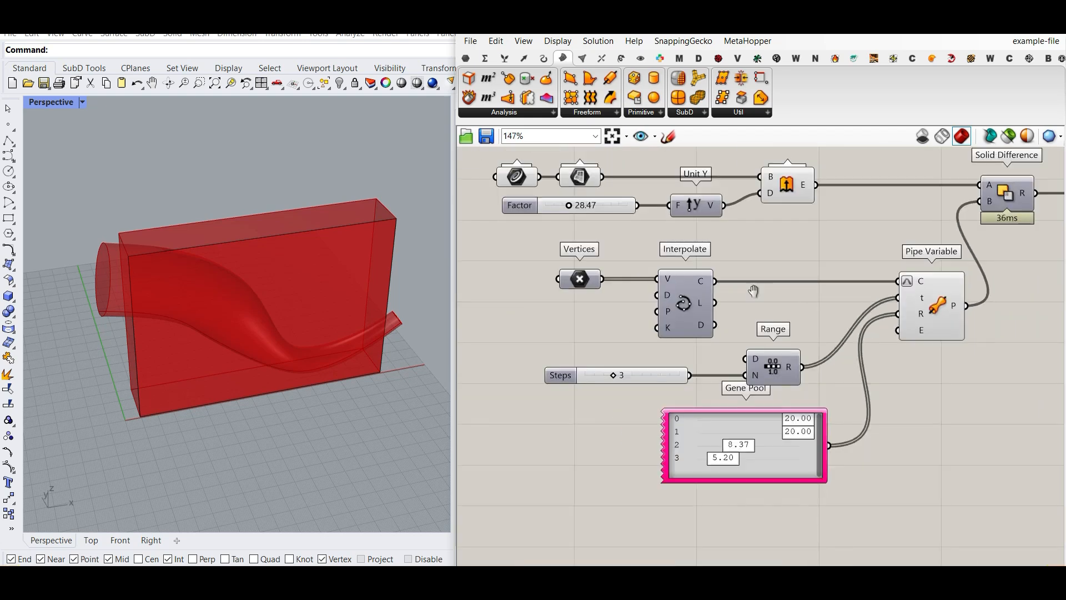
Look up Interpolate among the Spline curve components and turn on the existing Interpolate component's preview to inspect its curve
scroll(759, 326, up, 3)
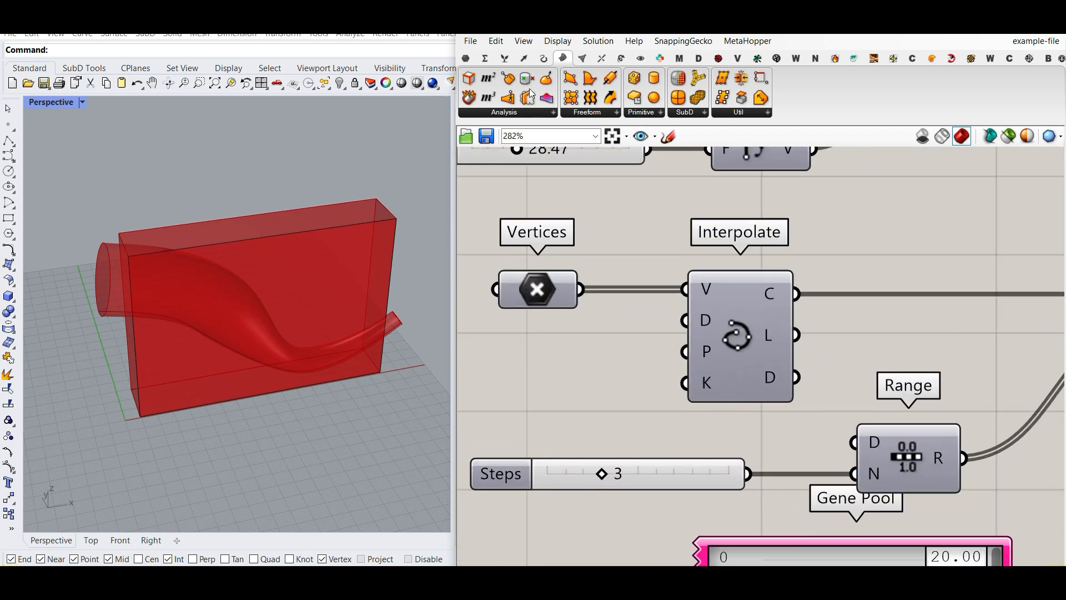
click(543, 58)
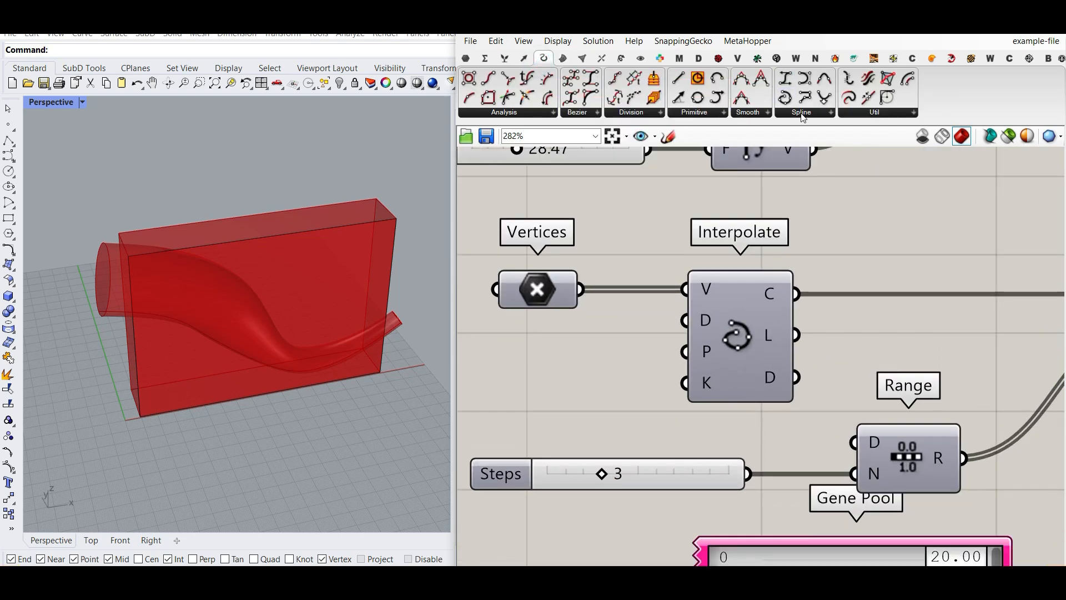
right_click(738, 334)
click(753, 353)
click(736, 329)
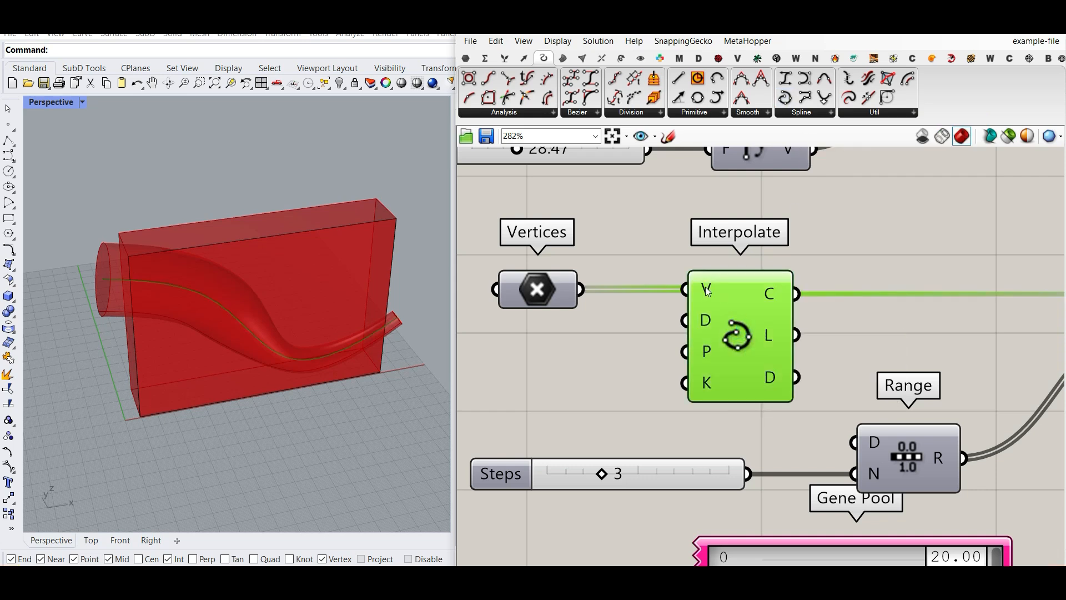
Add a second Interpolate component and extract its vertices input as a separate Vertices point parameter
drag(785, 98, 607, 359)
right_click(574, 339)
click(617, 552)
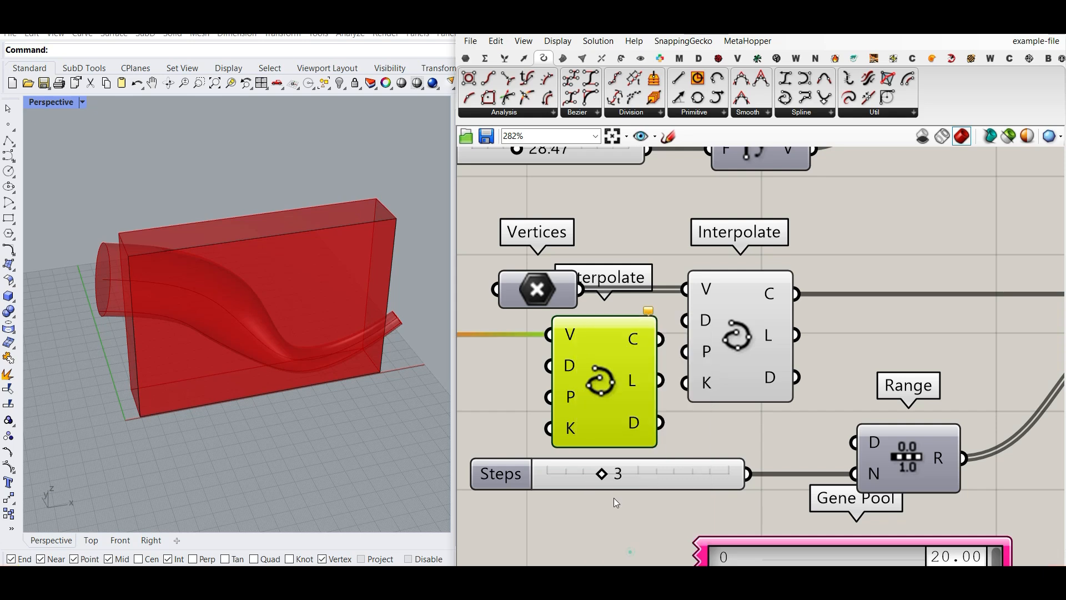
right_drag(70, 394, 222, 391)
Draw an upright rectangle in the Front view, in the empty space beside the existing wall outline
scroll(334, 430, up, 5)
click(120, 540)
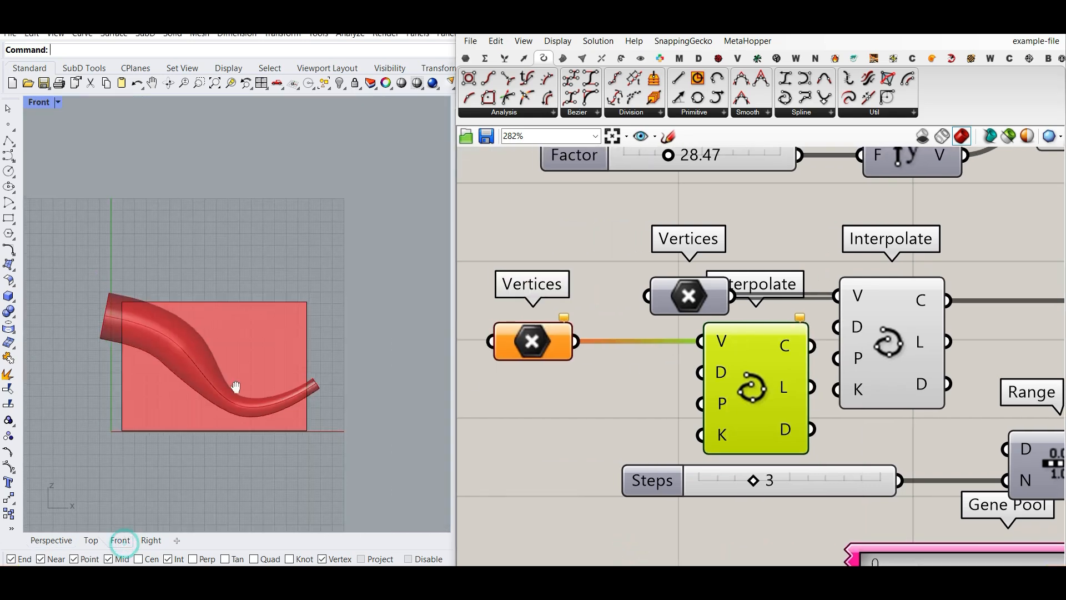
click(9, 218)
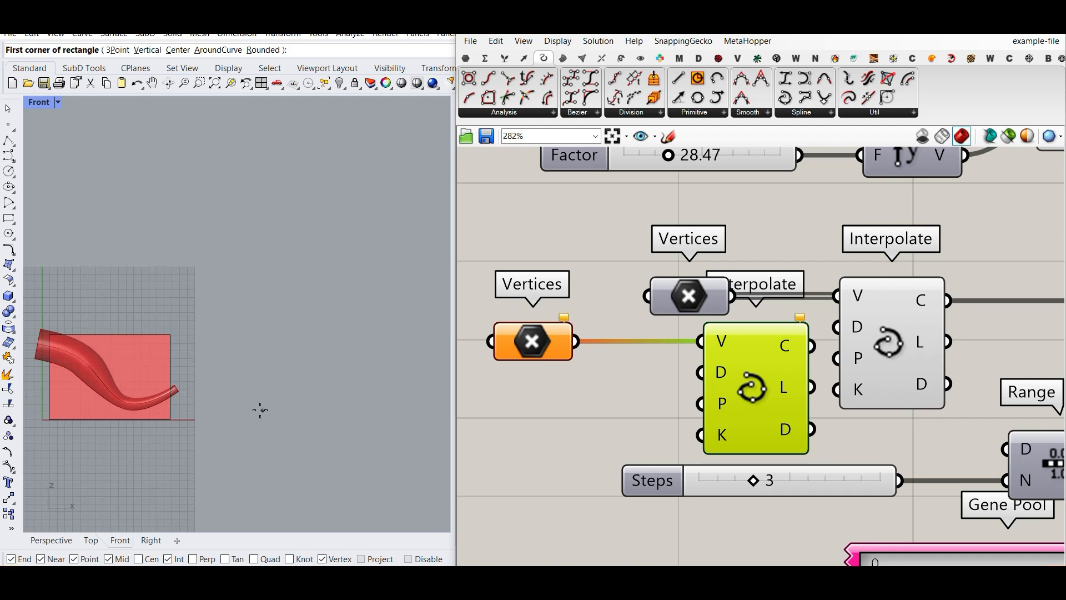
click(219, 406)
click(351, 225)
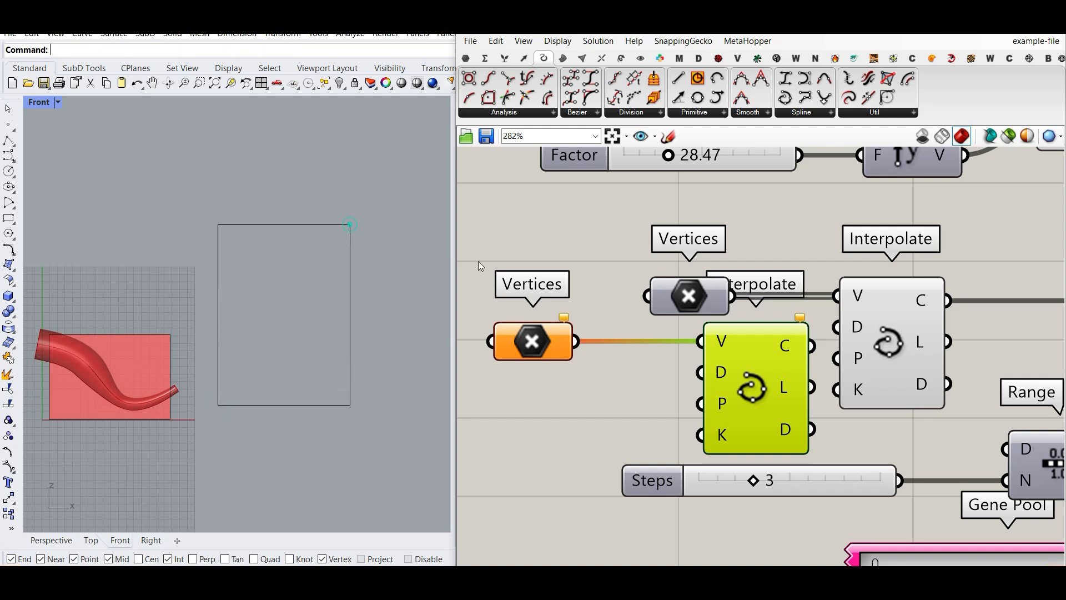
Set the new rectangle as the one referenced curve of the Curve parameter
scroll(629, 339, down, 2)
right_click(626, 244)
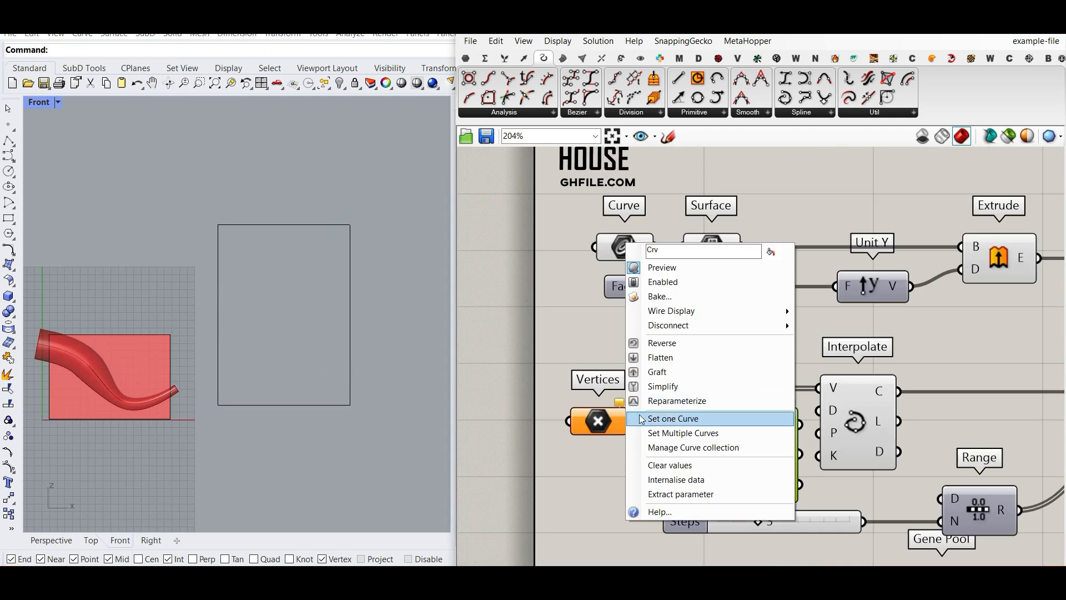
click(646, 419)
click(350, 305)
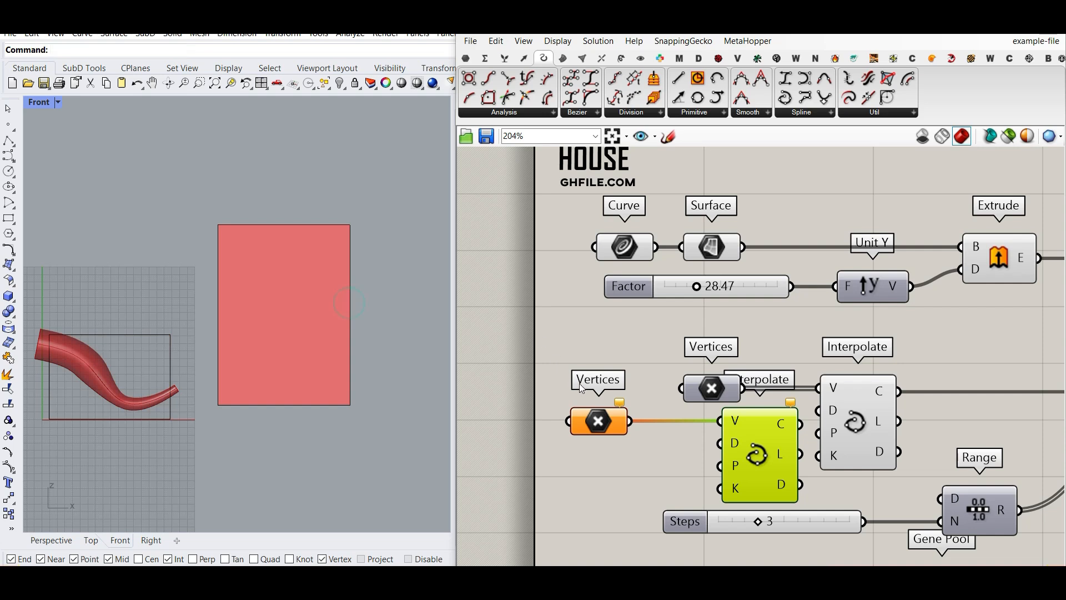
Set multiple points for the new Vertices parameter, placing seven points in an S shape that starts and ends outside the rectangle
scroll(651, 393, up, 2)
right_click(561, 349)
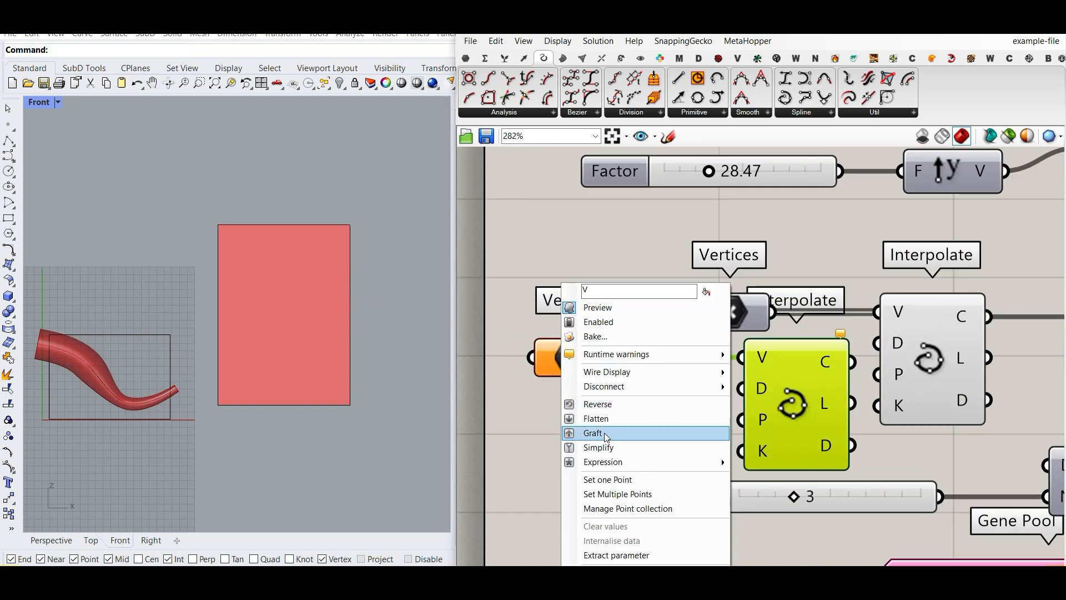
click(612, 494)
scroll(221, 364, up, 2)
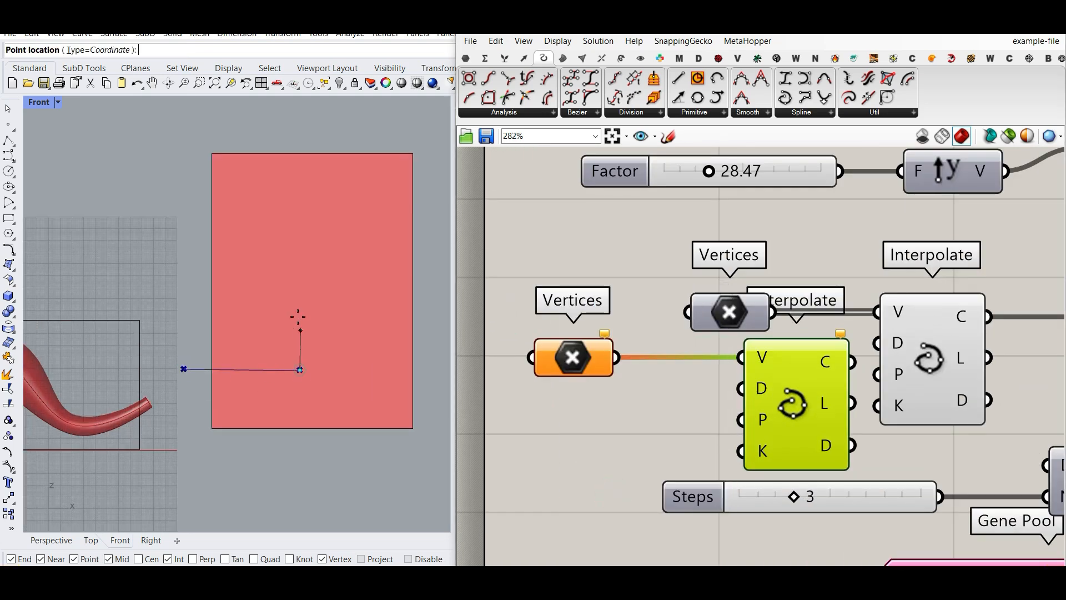
click(354, 207)
scroll(352, 205, down, 2)
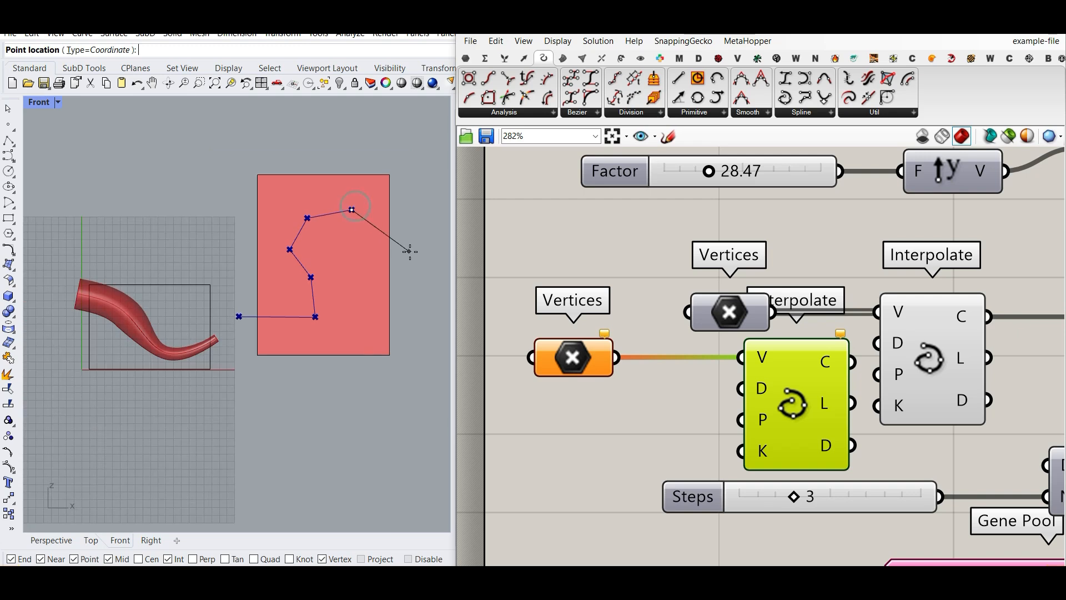
click(416, 257)
key(Return)
scroll(406, 280, up, 2)
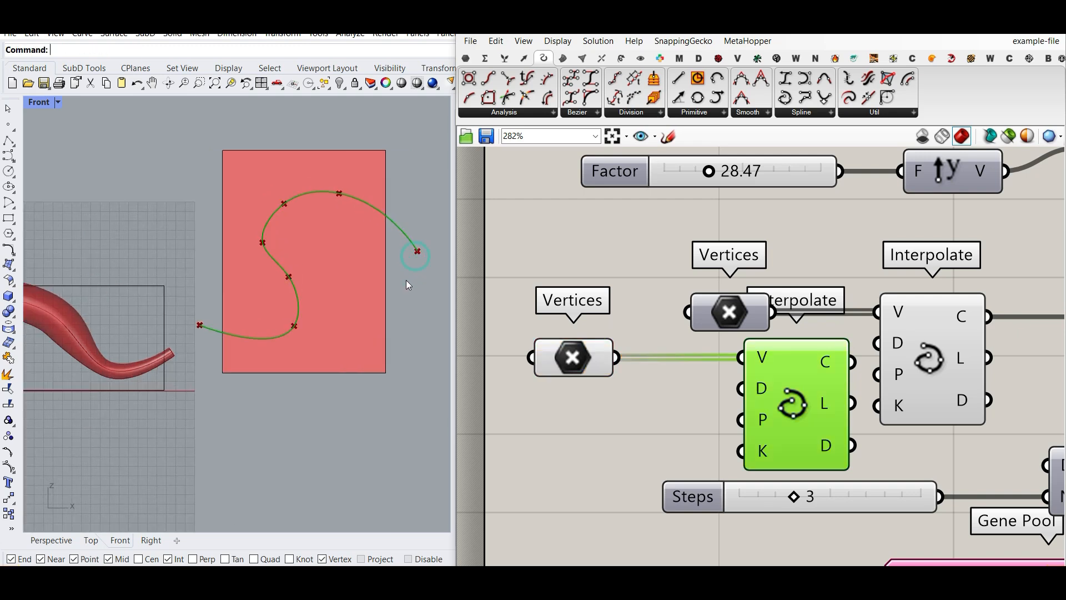
Select the new Vertices parameter and shift the leftmost point inside the rectangle slightly downward
click(575, 360)
drag(227, 222, 231, 227)
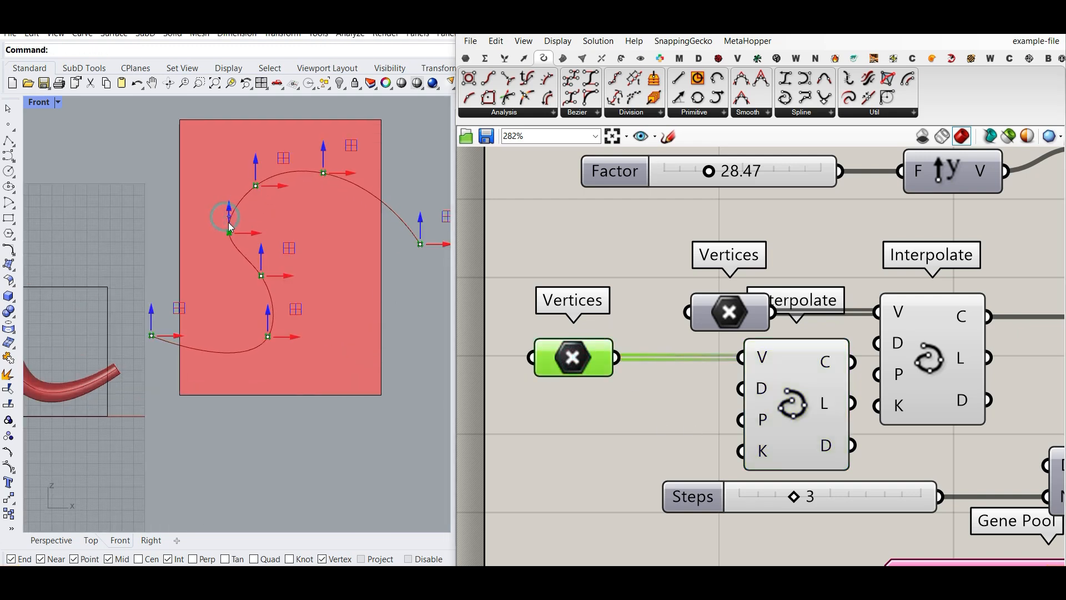
click(560, 454)
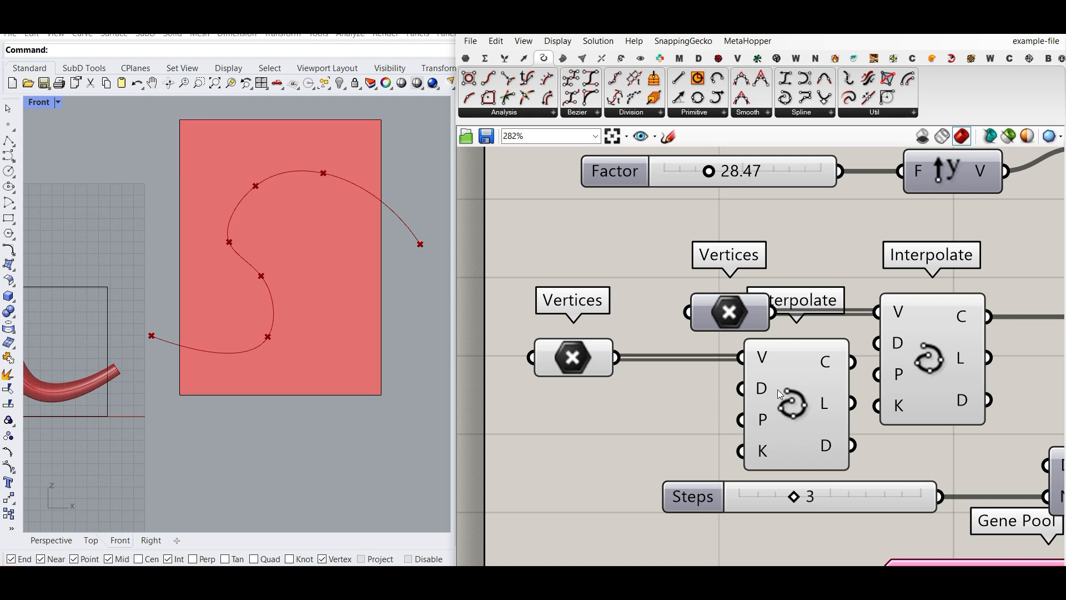
Create a number slider ranging from 1 to 3 and connect it to the degree input of the second Interpolate
double_click(616, 401)
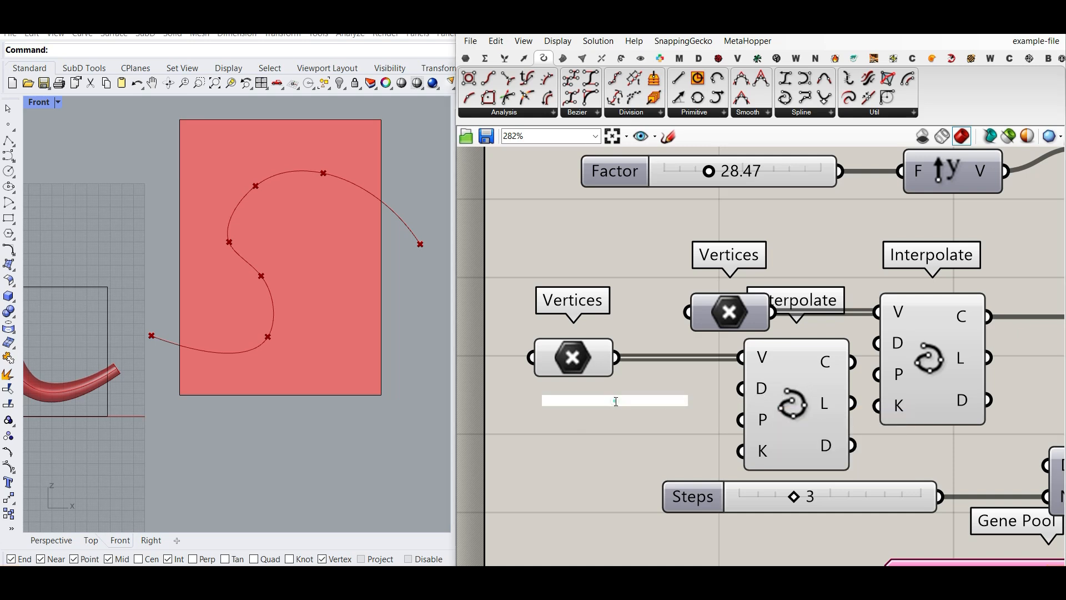
text(1..3)
key(Return)
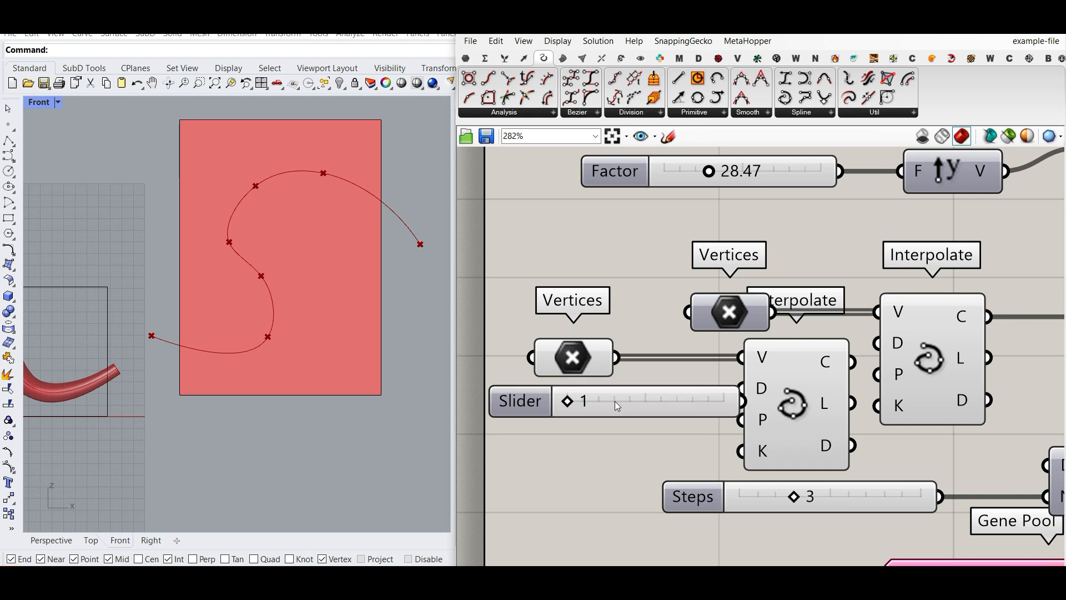
drag(669, 402, 633, 394)
drag(706, 392, 741, 388)
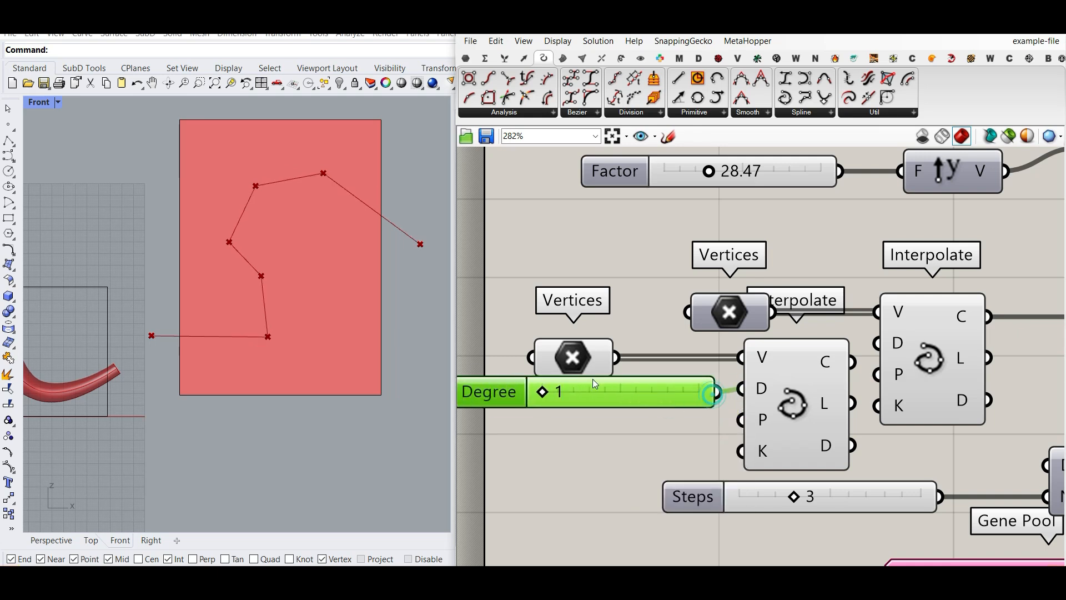
Connect the second Interpolate's curve output to the curve input of Pipe Variable and inspect the pipe
right_drag(899, 382, 633, 355)
scroll(722, 357, down, 2)
drag(606, 350, 970, 312)
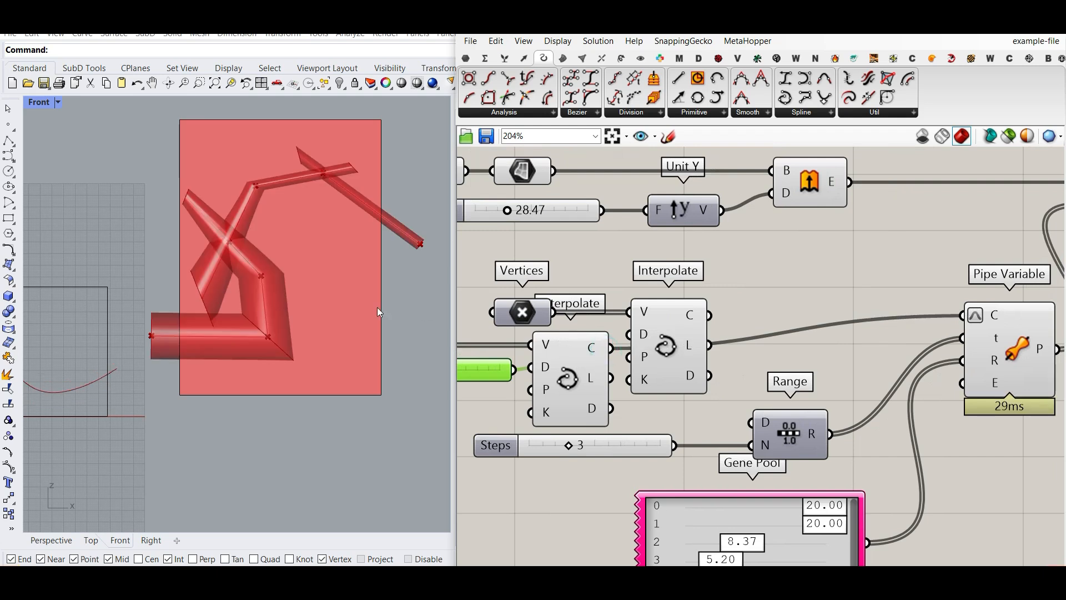
scroll(277, 253, up, 2)
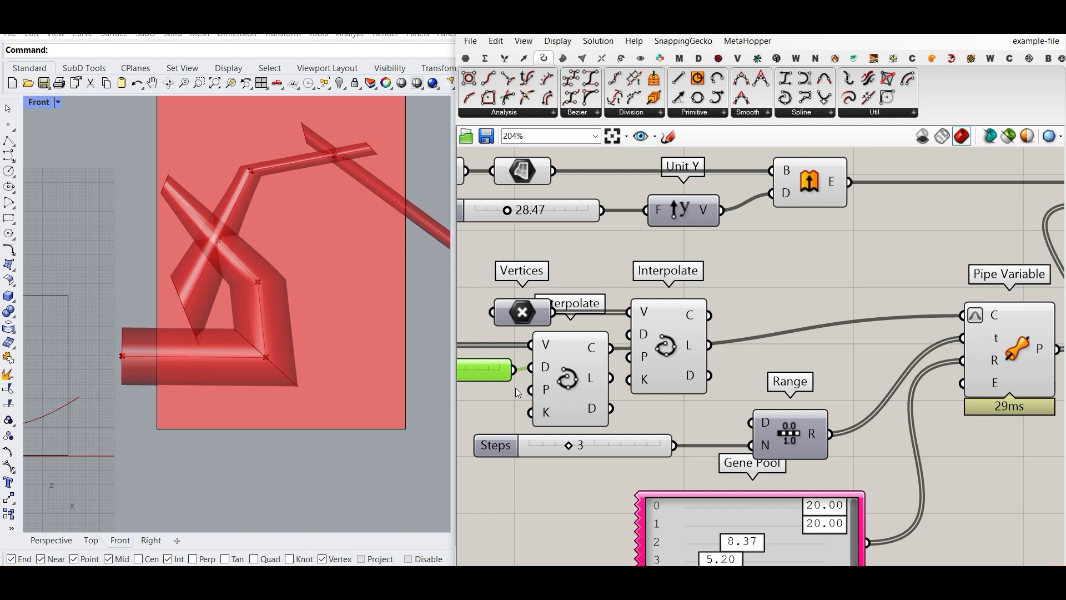
Set the Degree slider to 3 and inspect the pipe running through the new rectangle
right_drag(470, 385, 628, 375)
scroll(565, 369, up, 2)
drag(561, 364, 715, 363)
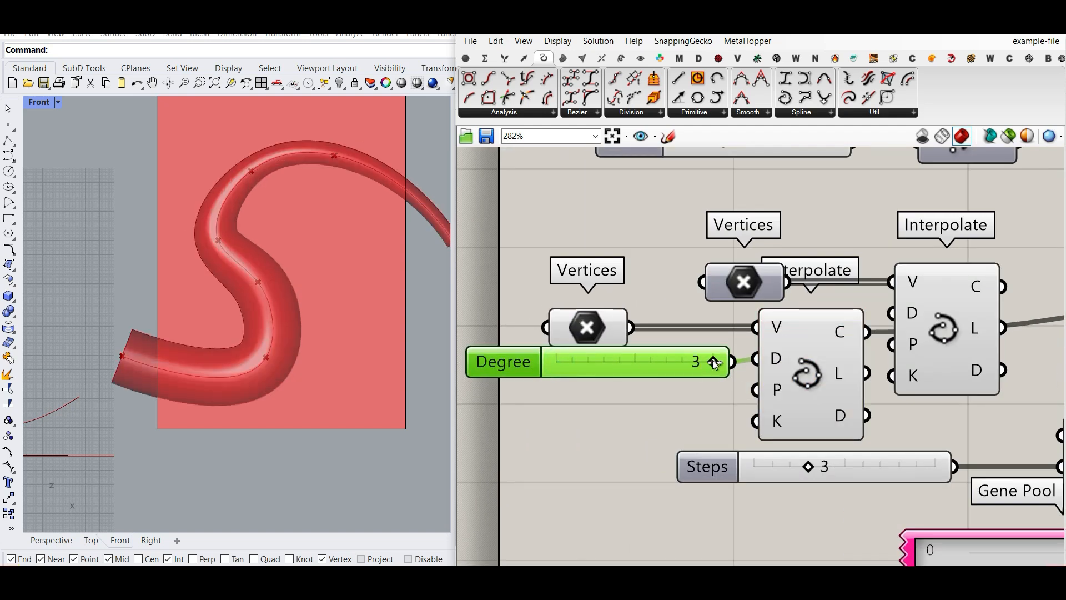
scroll(222, 339, down, 3)
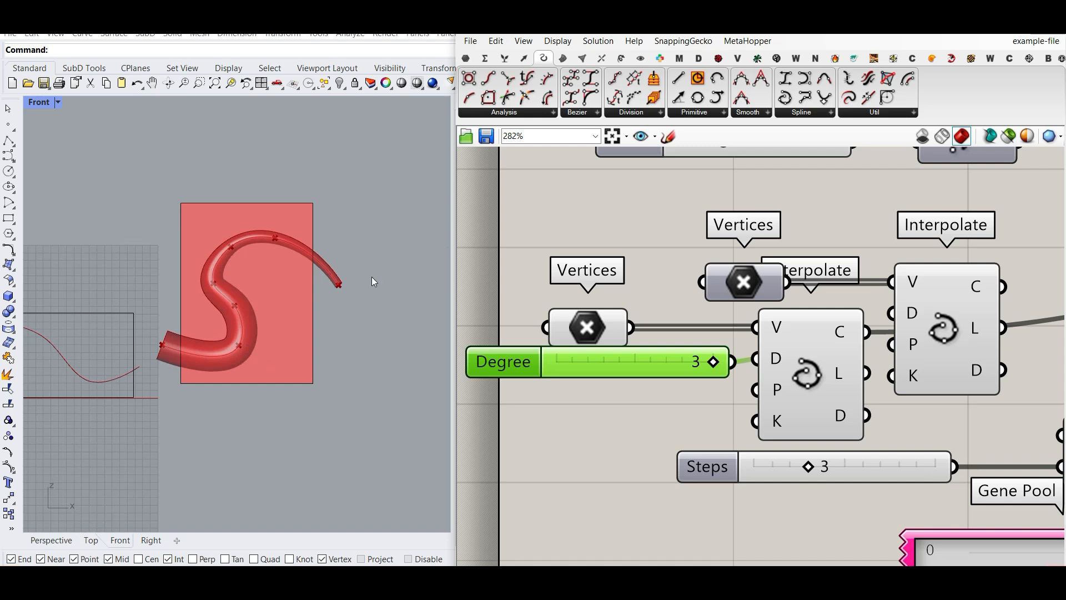
Delete the second Interpolate component and its Degree slider
click(840, 357)
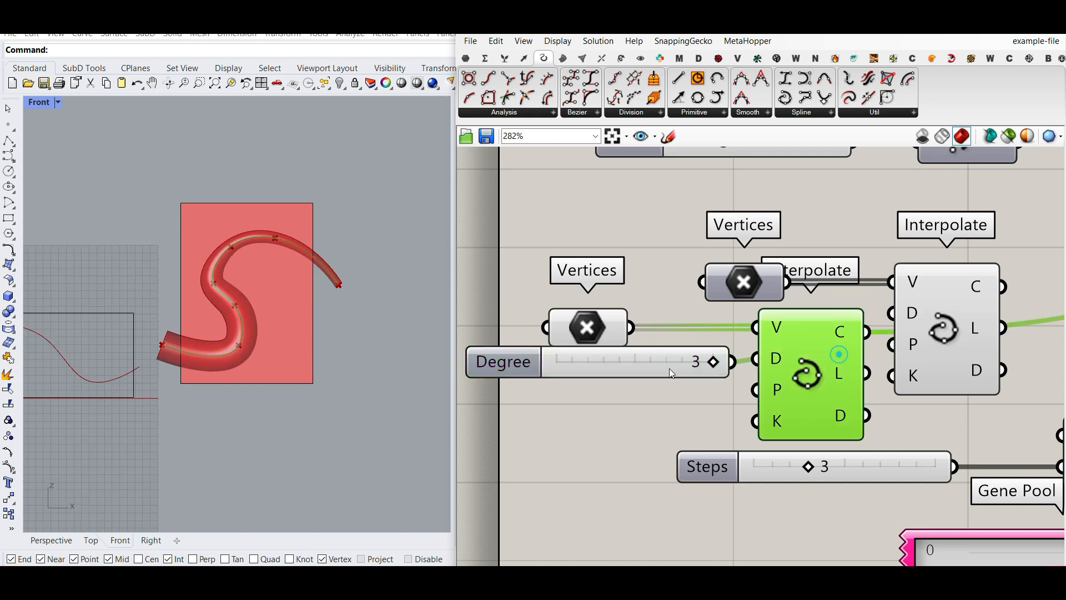
key(Delete)
click(662, 361)
key(Delete)
Feed the new Vertices parameter into the original Interpolate, delete the old Vertices parameter and move the new one into its place
drag(596, 332, 891, 283)
click(764, 273)
key(Delete)
right_drag(820, 327, 626, 323)
drag(576, 315, 571, 272)
Connect the original Interpolate's curve output to the curve input of Pipe Variable
right_drag(738, 299, 572, 292)
drag(640, 276, 989, 276)
scroll(780, 282, up, 2)
scroll(872, 276, down, 2)
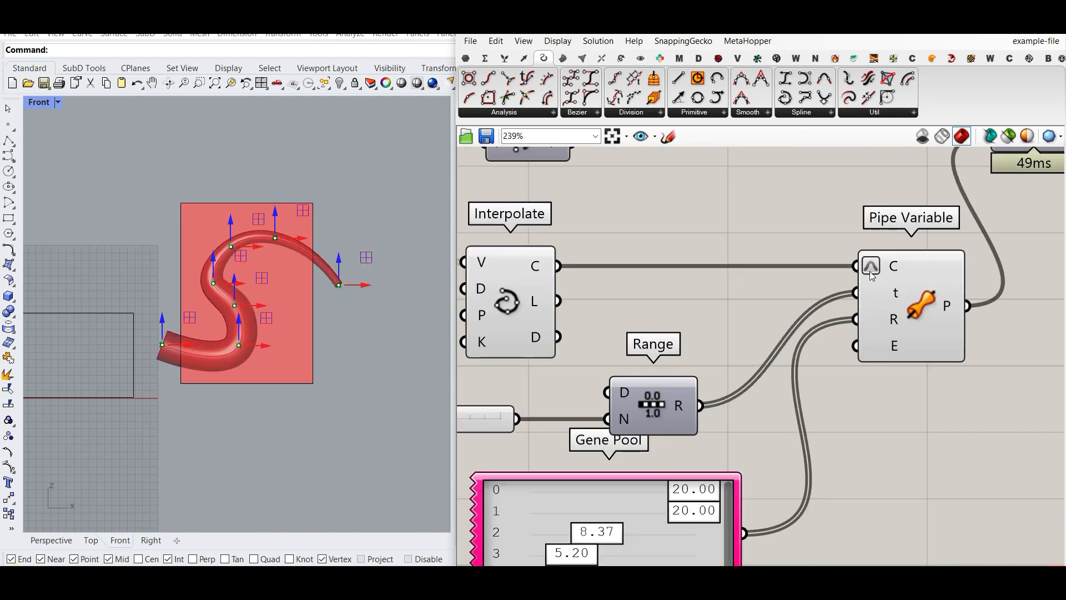
Set four new points for the Vertices parameter, two inside the rectangle and one beyond each of its vertical sides
scroll(287, 231, up, 4)
right_drag(601, 290, 844, 288)
right_click(606, 255)
click(639, 443)
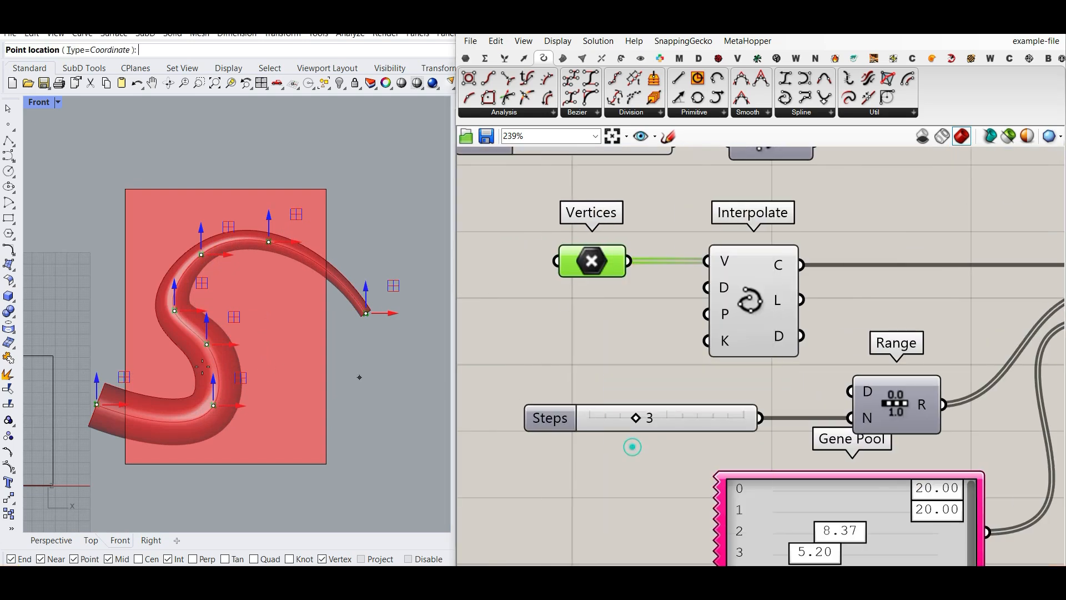
click(90, 354)
click(254, 419)
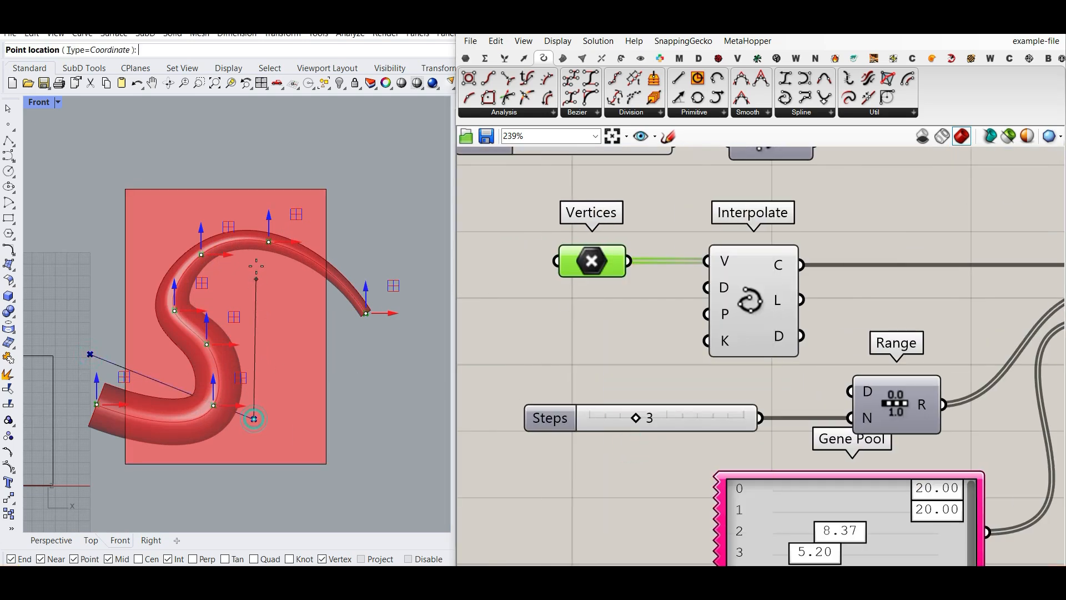
click(252, 225)
click(384, 230)
key(Return)
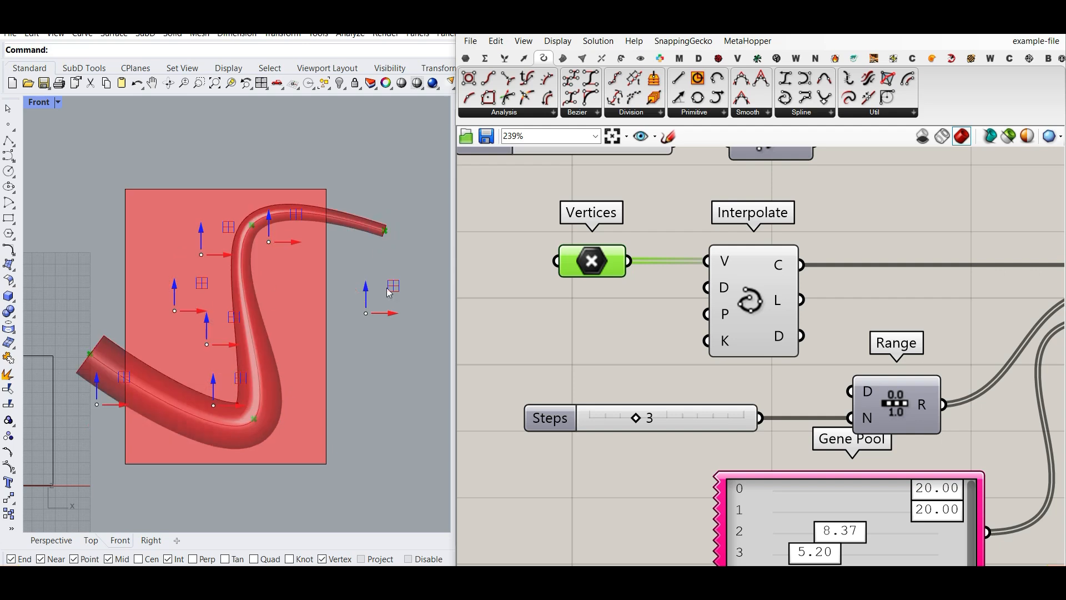
click(595, 351)
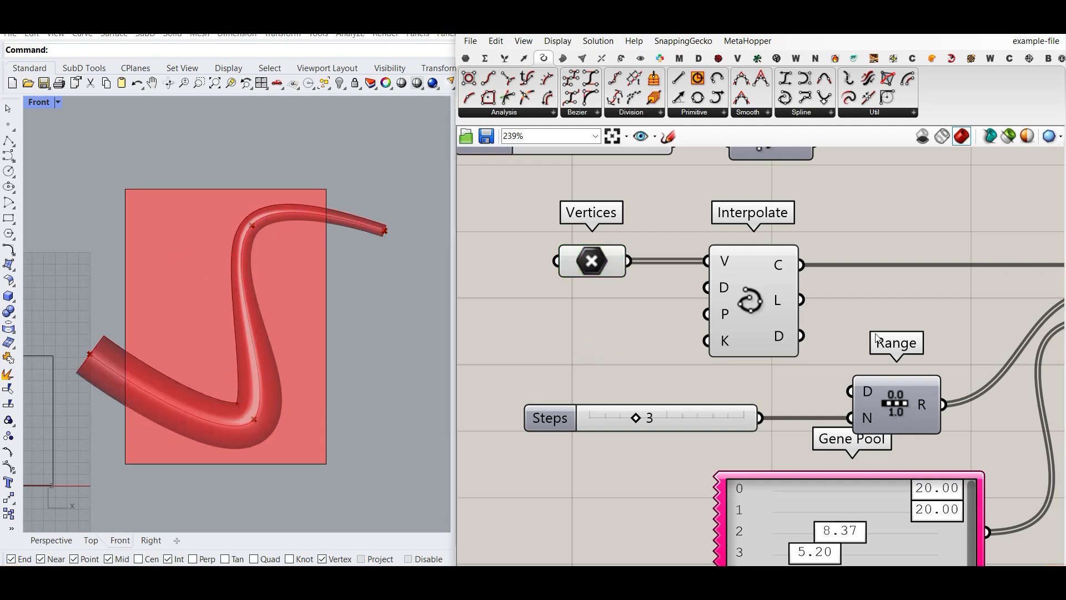
Examine the curve and t inputs of Pipe Variable and the parameters 0, 0.5 and 1 along the pipe
right_drag(944, 309, 725, 303)
right_drag(922, 292, 835, 288)
scroll(835, 286, up, 4)
mouse_move(826, 285)
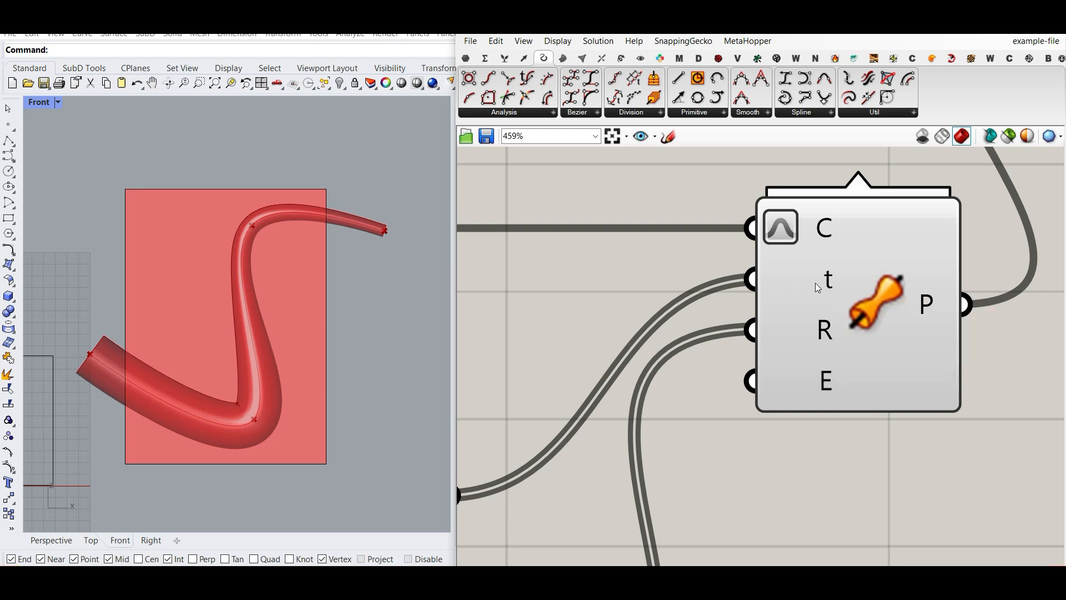
mouse_move(788, 204)
mouse_down()
mouse_move(742, 212)
mouse_move(794, 206)
mouse_up()
mouse_move(98, 338)
mouse_down()
mouse_move(81, 367)
mouse_move(85, 334)
mouse_up()
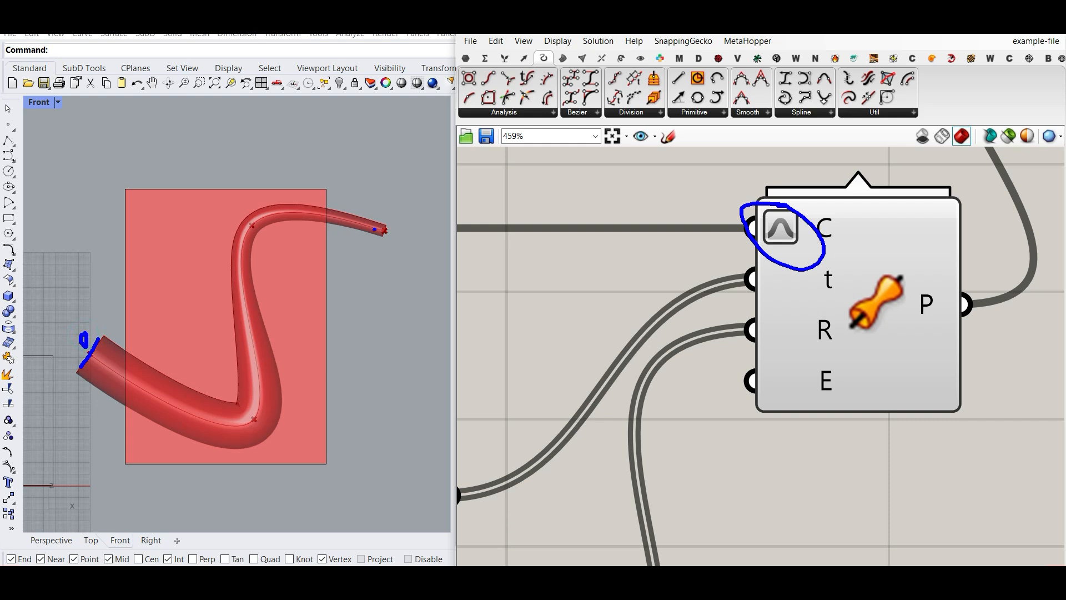
drag(384, 230, 372, 236)
drag(817, 278, 639, 279)
mouse_move(575, 273)
mouse_down()
mouse_move(556, 279)
mouse_move(577, 273)
mouse_move(560, 304)
mouse_move(578, 317)
mouse_up()
click(573, 307)
mouse_move(563, 331)
mouse_down()
mouse_move(578, 323)
mouse_move(573, 345)
mouse_up()
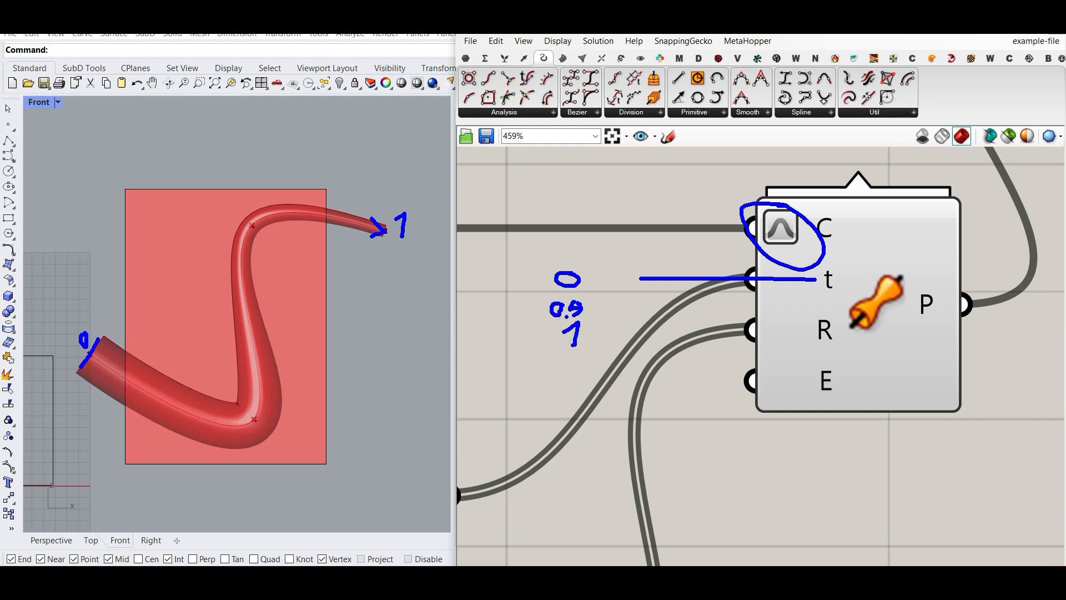
Examine the pipe's thickness at its start, middle and end, and at parameter 0.3
drag(101, 338, 74, 377)
drag(267, 356, 271, 367)
drag(236, 335, 227, 358)
drag(381, 221, 381, 248)
drag(374, 248, 396, 248)
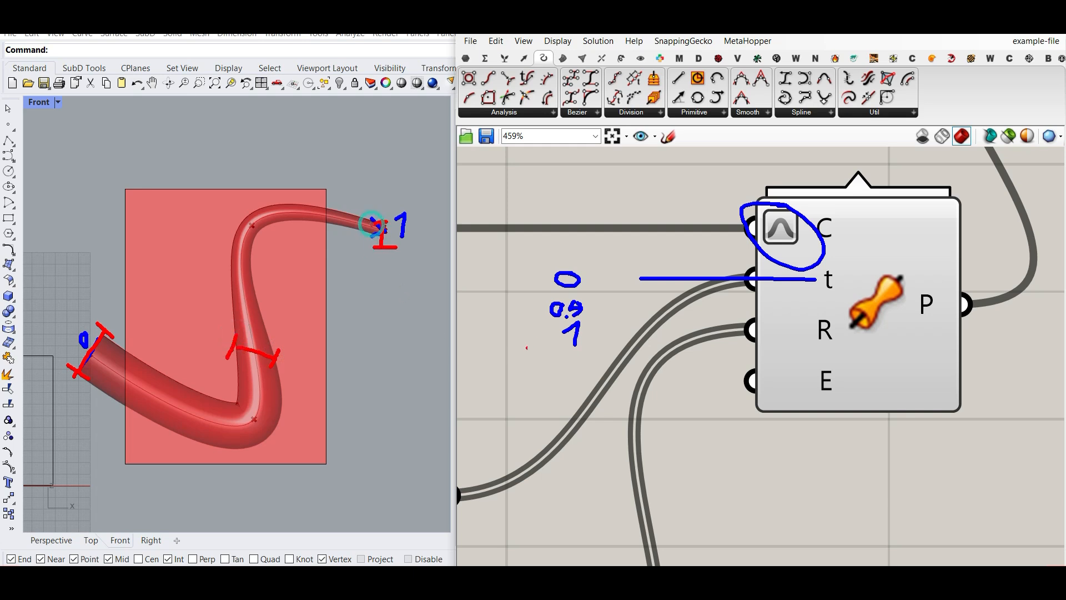
mouse_move(510, 288)
mouse_down()
mouse_move(504, 299)
mouse_move(521, 296)
mouse_move(519, 306)
mouse_up()
click(510, 297)
drag(193, 379, 211, 438)
drag(200, 388, 212, 385)
drag(205, 441, 233, 434)
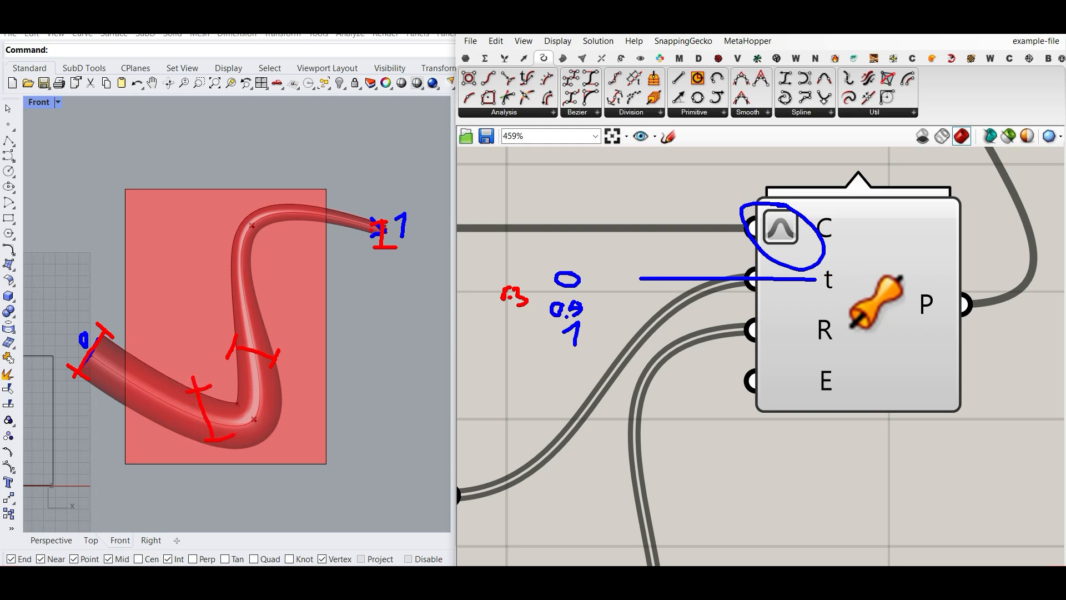
key(Escape)
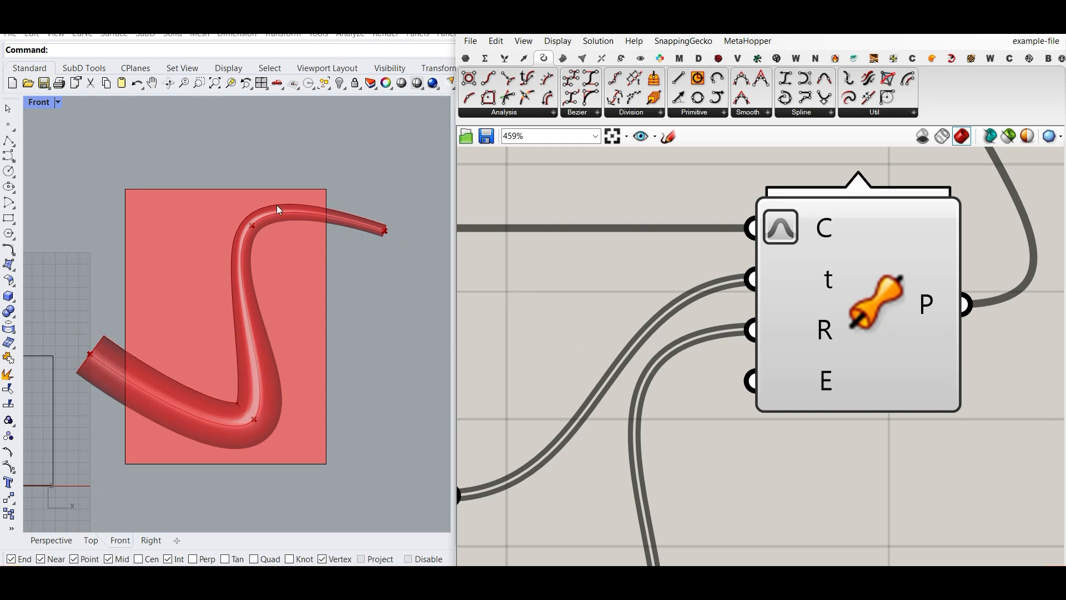
Look up the Range component among the Sequence components
right_drag(722, 336, 907, 287)
scroll(944, 302, down, 2)
scroll(814, 325, up, 1)
right_drag(805, 329, 695, 371)
click(505, 58)
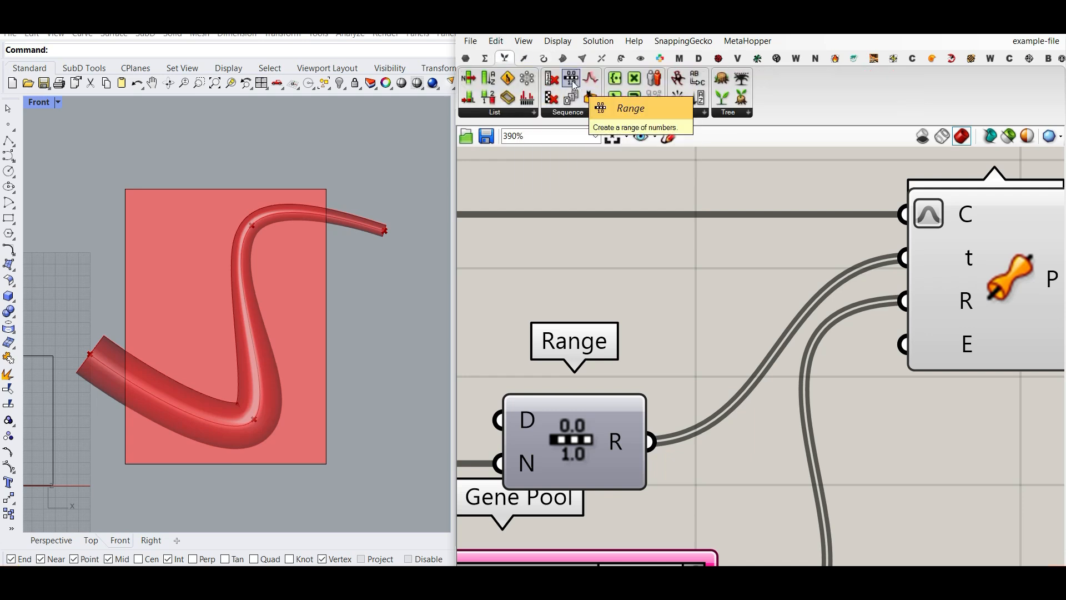
Add another Range component above the existing one, and delete it again
right_drag(554, 424, 745, 324)
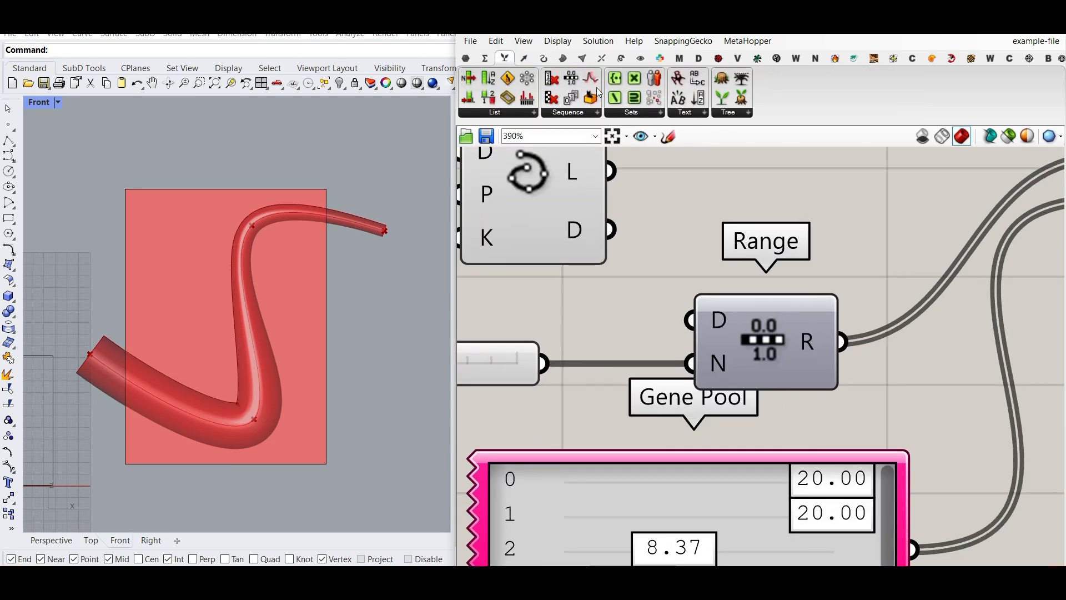
drag(579, 76, 774, 223)
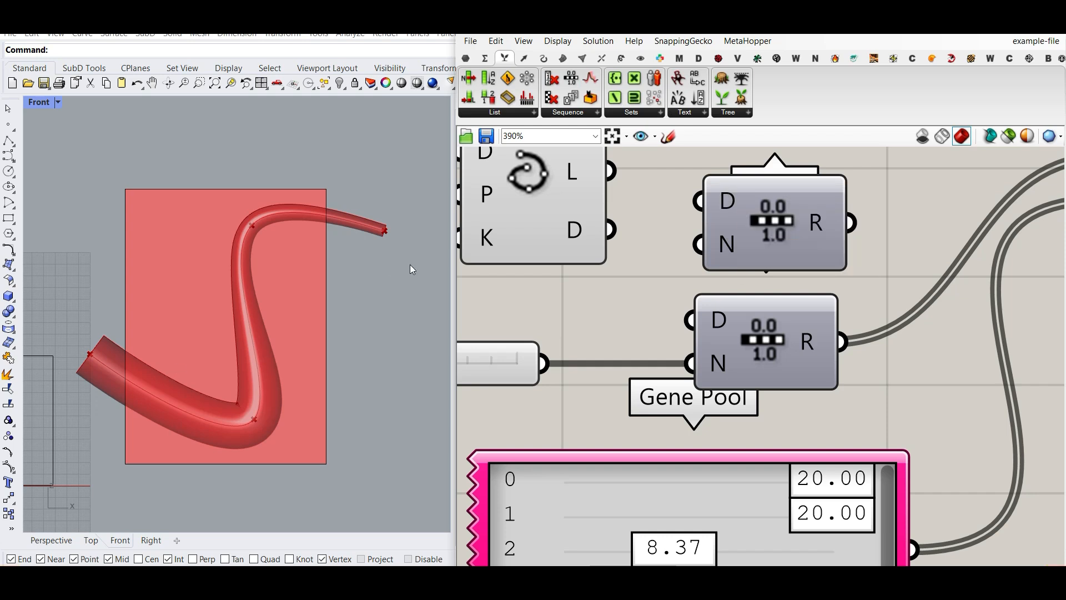
click(785, 209)
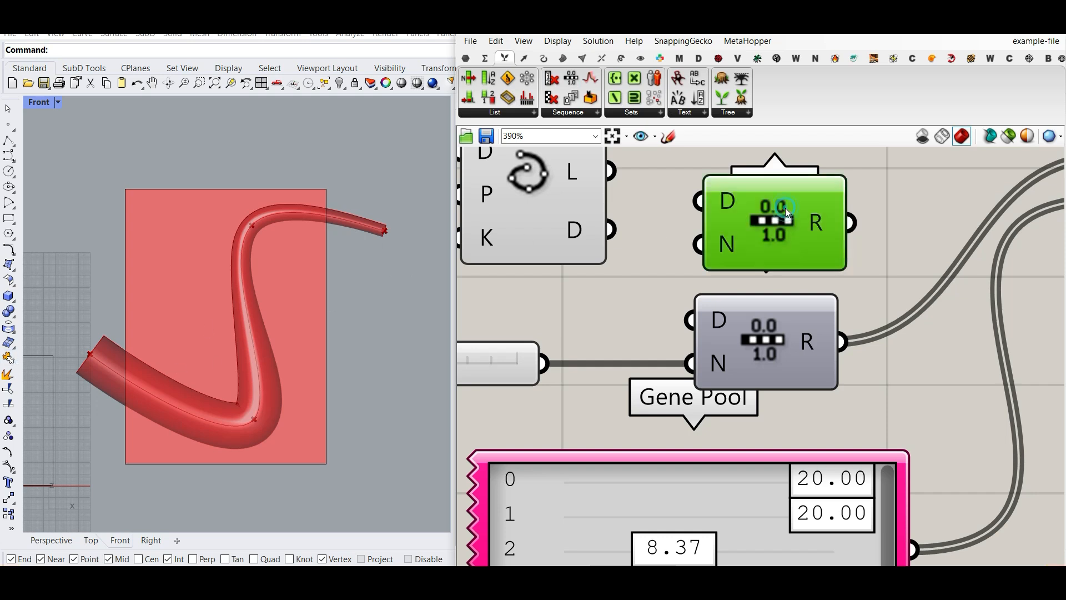
key(Delete)
Examine the slider feeding Range's N input and the list of evenly spaced numbers Range outputs
right_drag(634, 366, 822, 360)
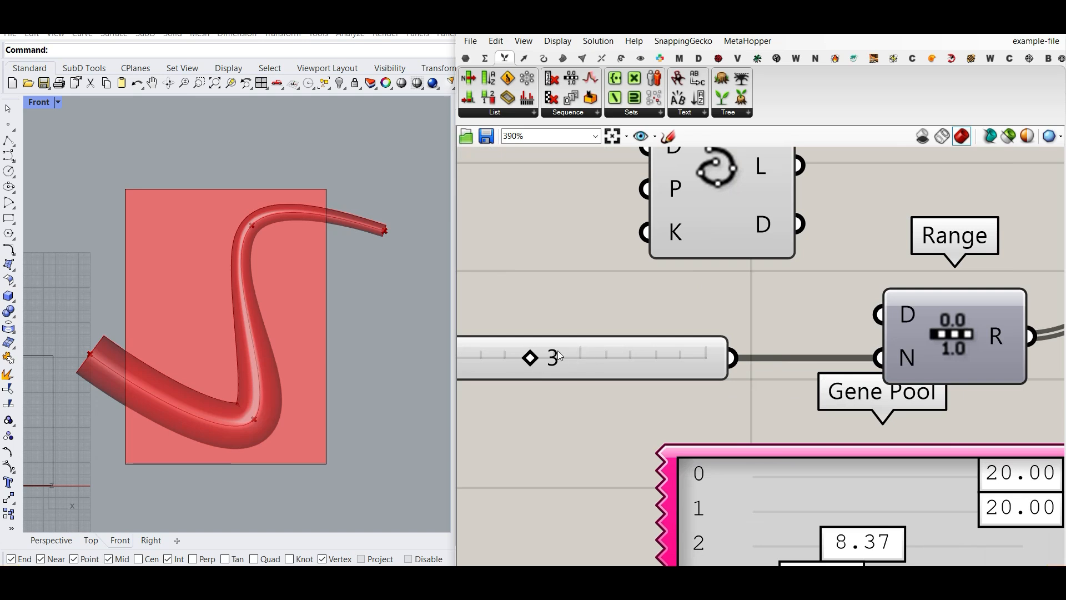
right_drag(856, 328, 625, 335)
mouse_move(734, 329)
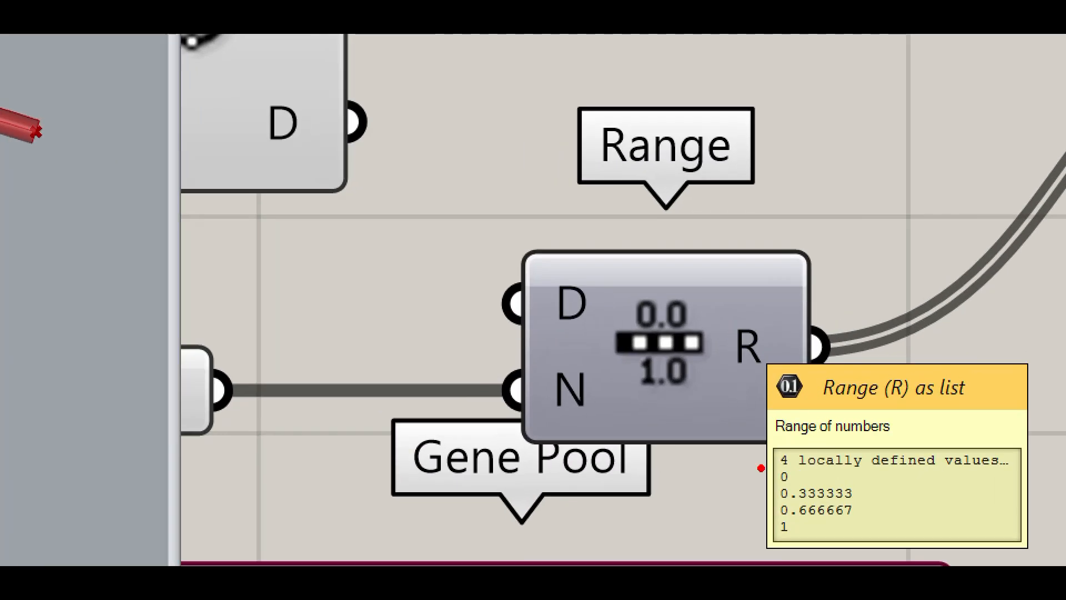
mouse_move(775, 473)
mouse_down()
mouse_move(755, 492)
mouse_move(776, 492)
mouse_move(736, 510)
mouse_move(754, 509)
mouse_move(769, 539)
mouse_up()
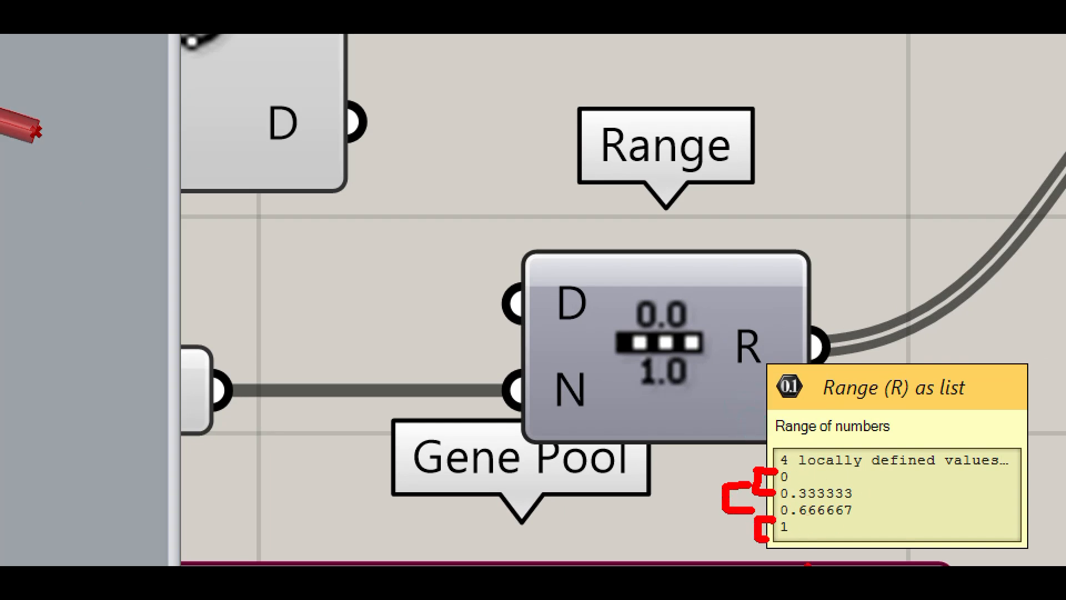
key(Escape)
Set the number slider feeding Range's N input to 2 and check the Range output
right_drag(553, 374, 750, 371)
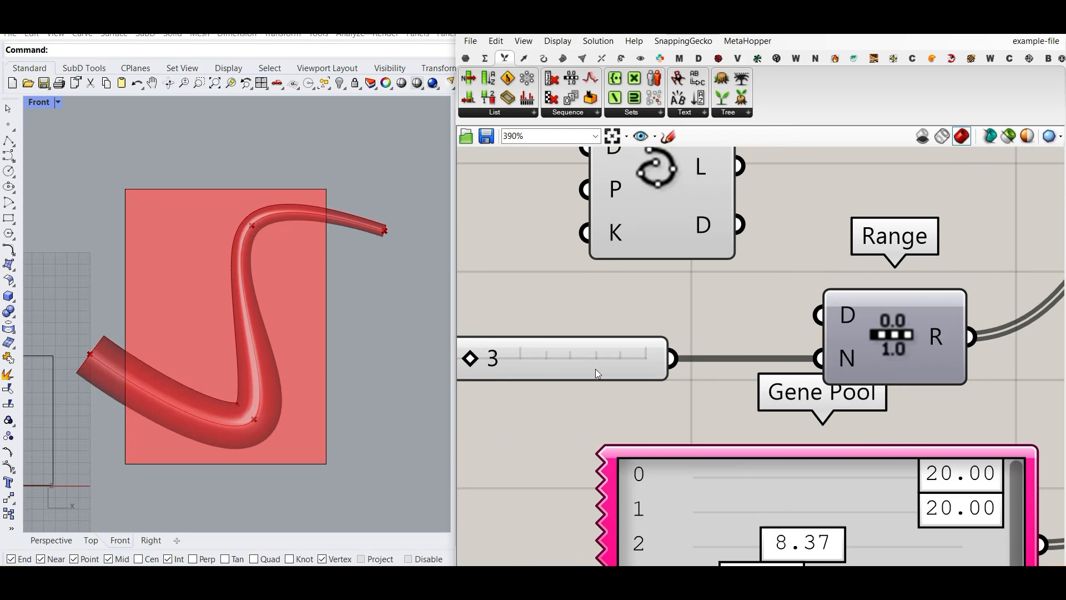
double_click(596, 368)
text(2)
click(646, 358)
right_drag(917, 325, 727, 309)
mouse_move(748, 314)
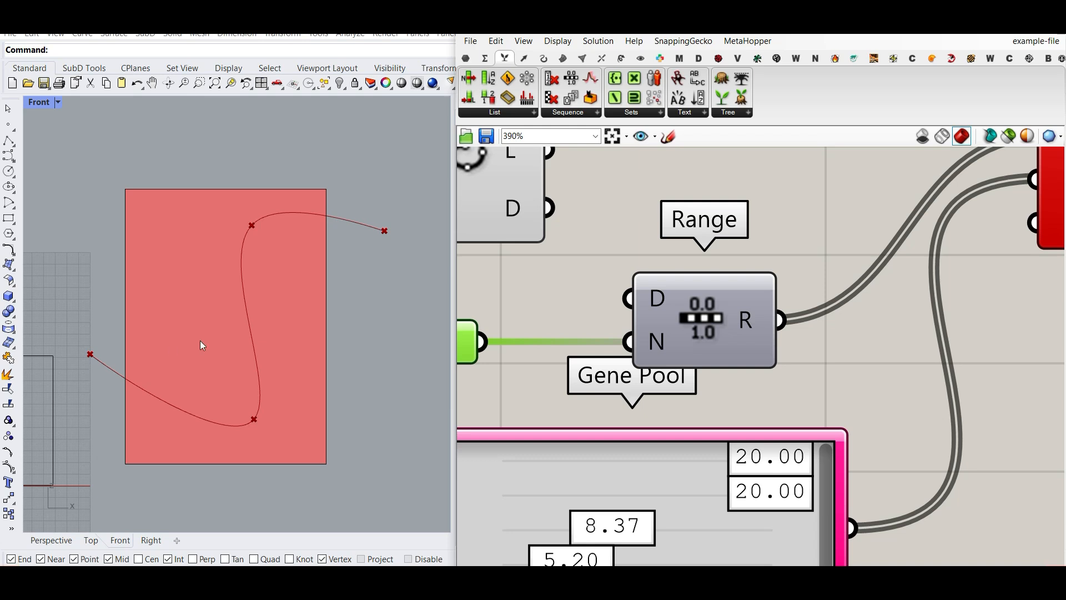
Read the error on Pipe Variable and compare the parameters from Range with the radii from the Gene Pool
scroll(675, 338, down, 2)
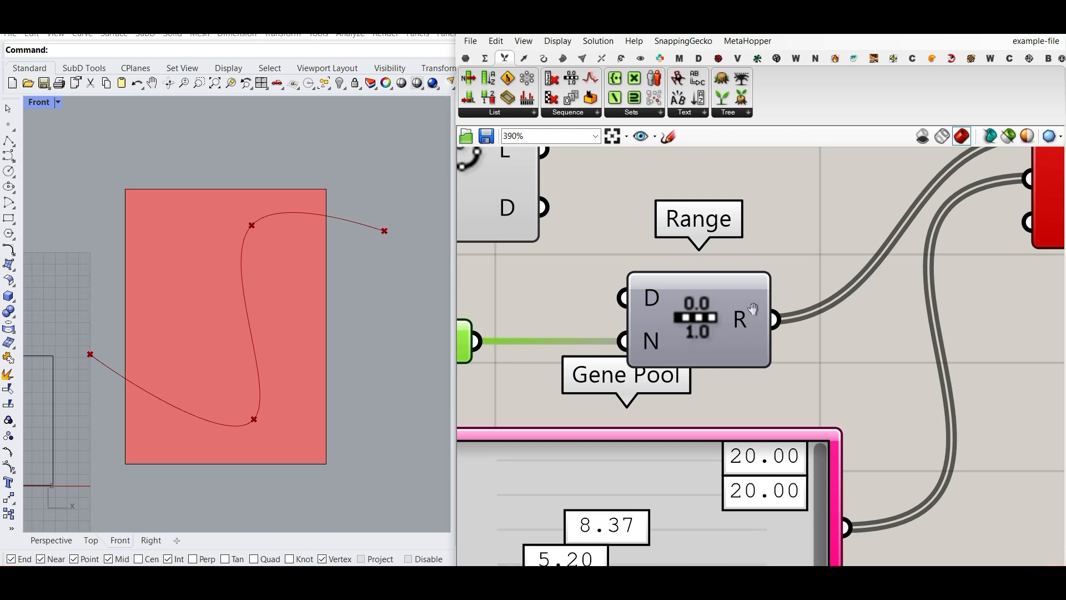
scroll(845, 258, up, 2)
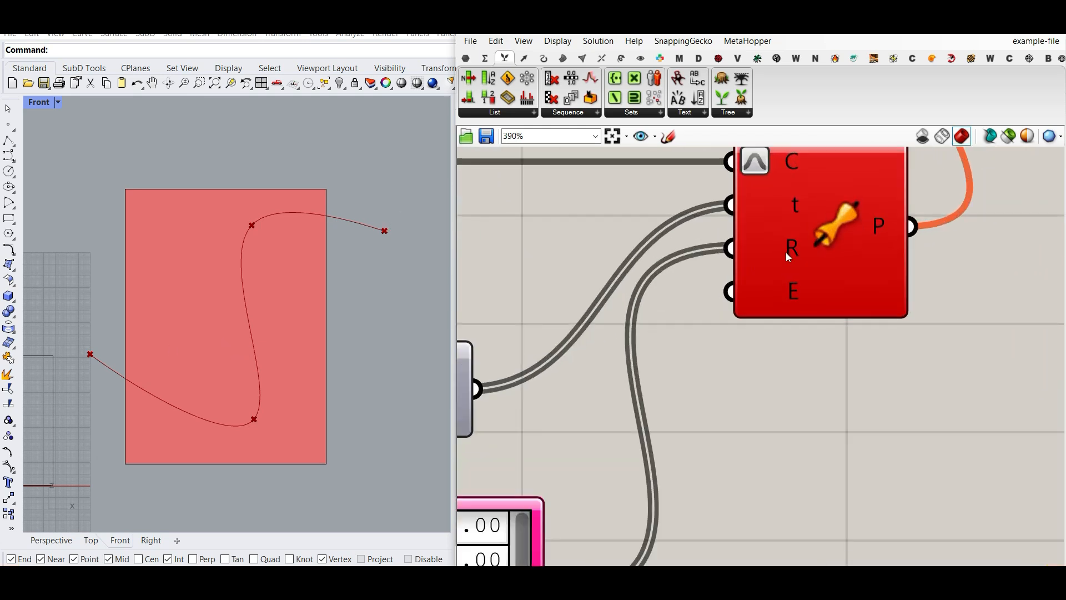
scroll(750, 325, down, 1)
scroll(858, 235, up, 1)
mouse_move(842, 243)
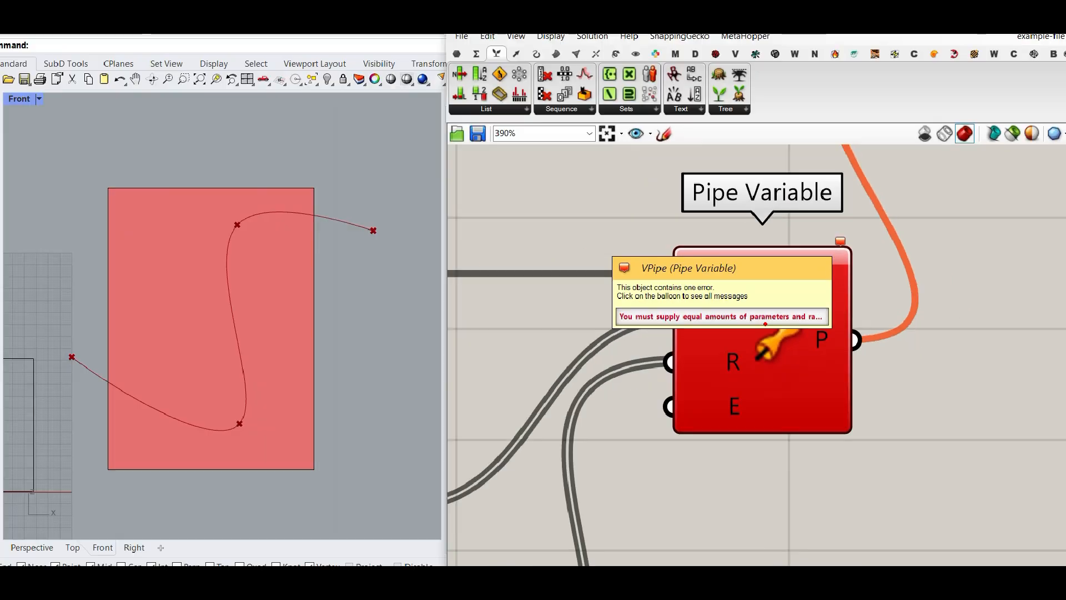
click(839, 240)
click(899, 407)
right_drag(727, 389, 771, 364)
scroll(836, 328, down, 2)
scroll(834, 321, up, 3)
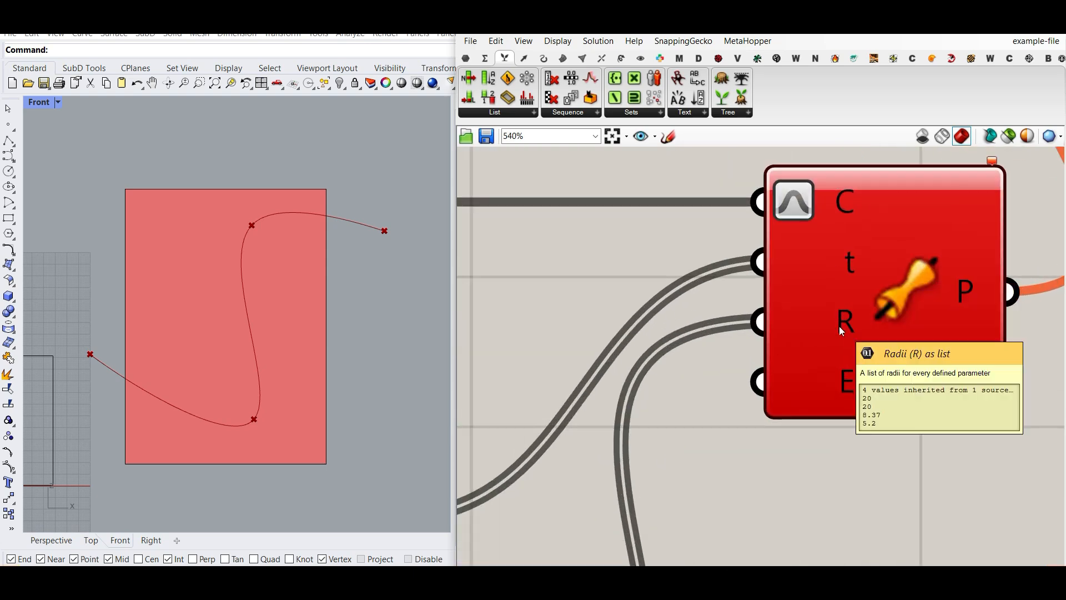
scroll(819, 352, down, 5)
right_drag(713, 406, 915, 322)
scroll(628, 360, up, 1)
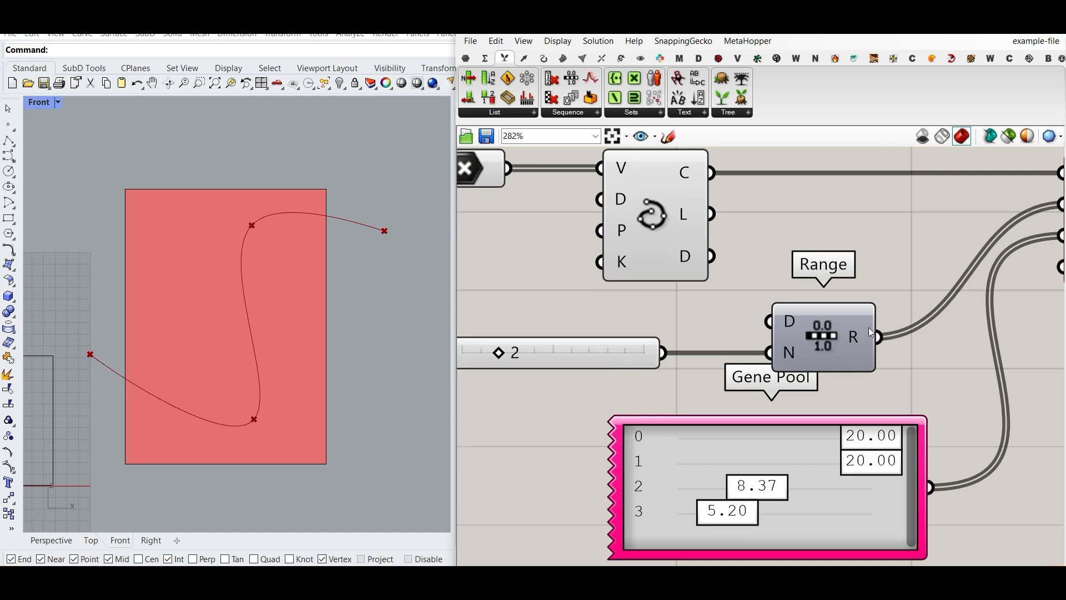
Add a new Gene Pool component to the empty canvas area beside Pipe Variable
right_drag(726, 485, 628, 447)
click(466, 58)
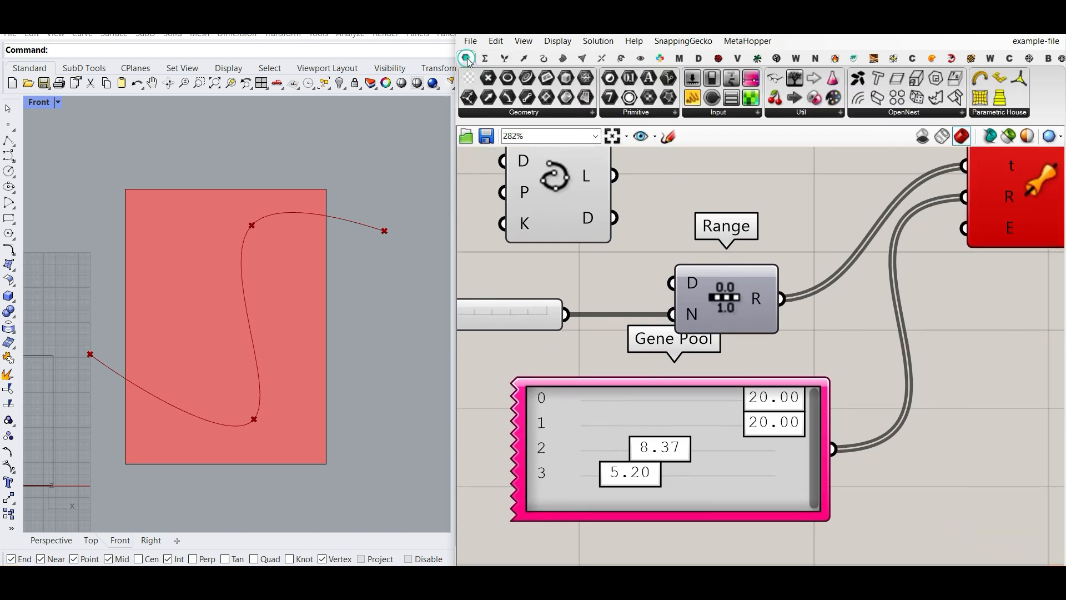
scroll(681, 240, down, 1)
right_drag(680, 241, 599, 206)
click(832, 78)
click(898, 324)
right_drag(898, 325, 765, 389)
Look at the gene count and decimals settings of the new Gene Pool, and cancel the changes
double_click(767, 388)
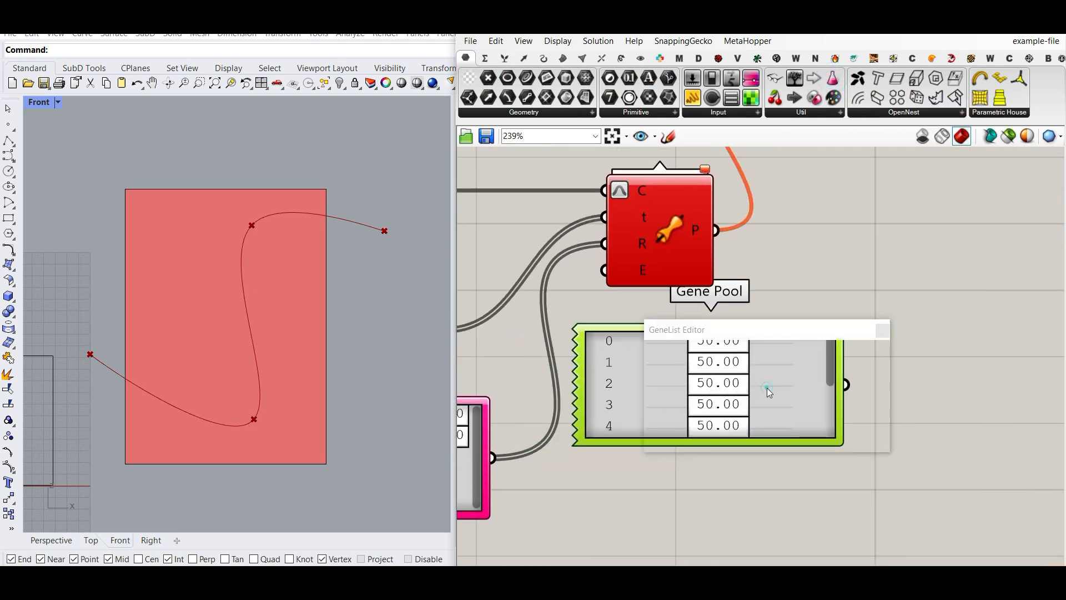
double_click(821, 348)
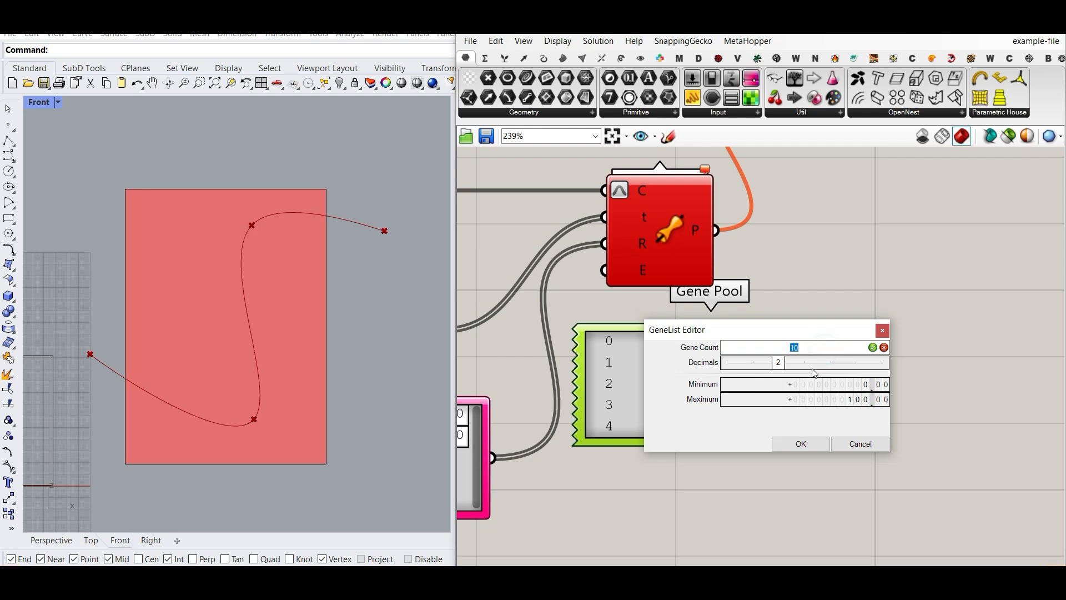
drag(779, 368, 754, 366)
click(868, 445)
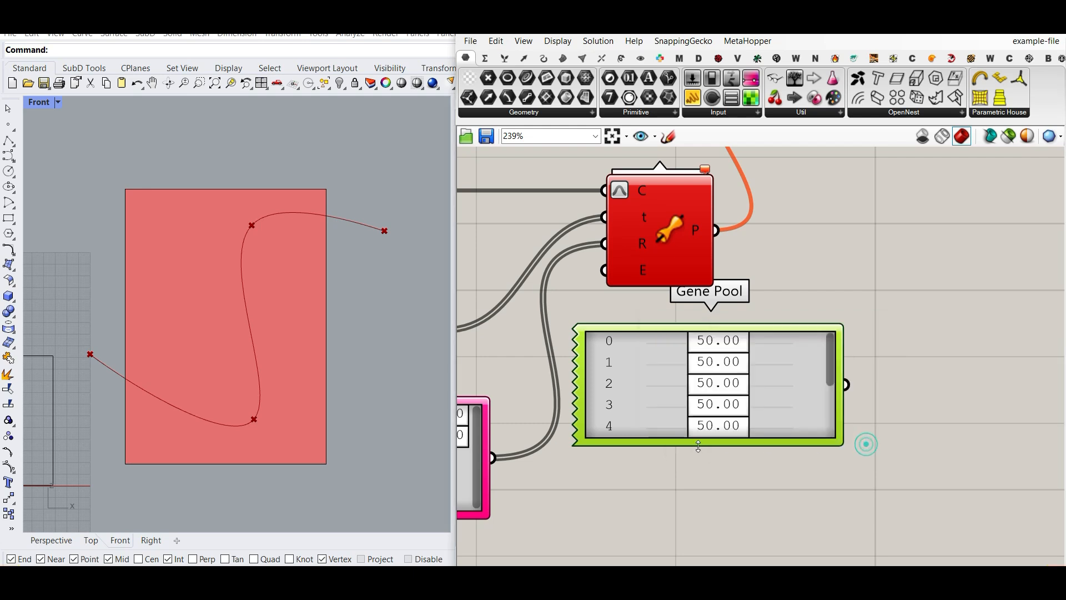
Set the gene count of the Gene Pool connected to the R input of Pipe Variable to 3
right_drag(669, 396, 755, 376)
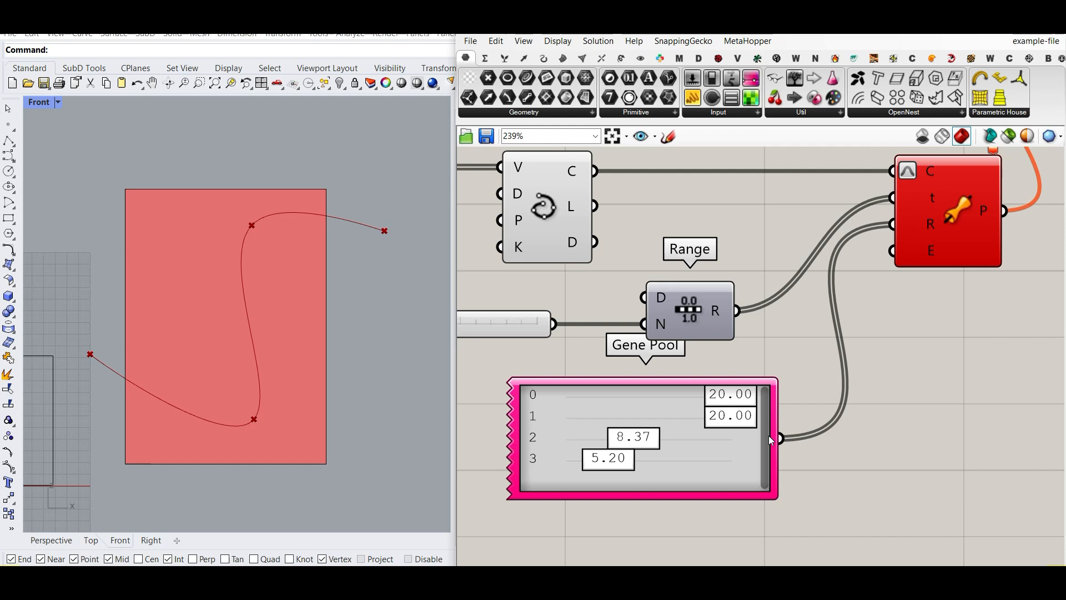
double_click(695, 437)
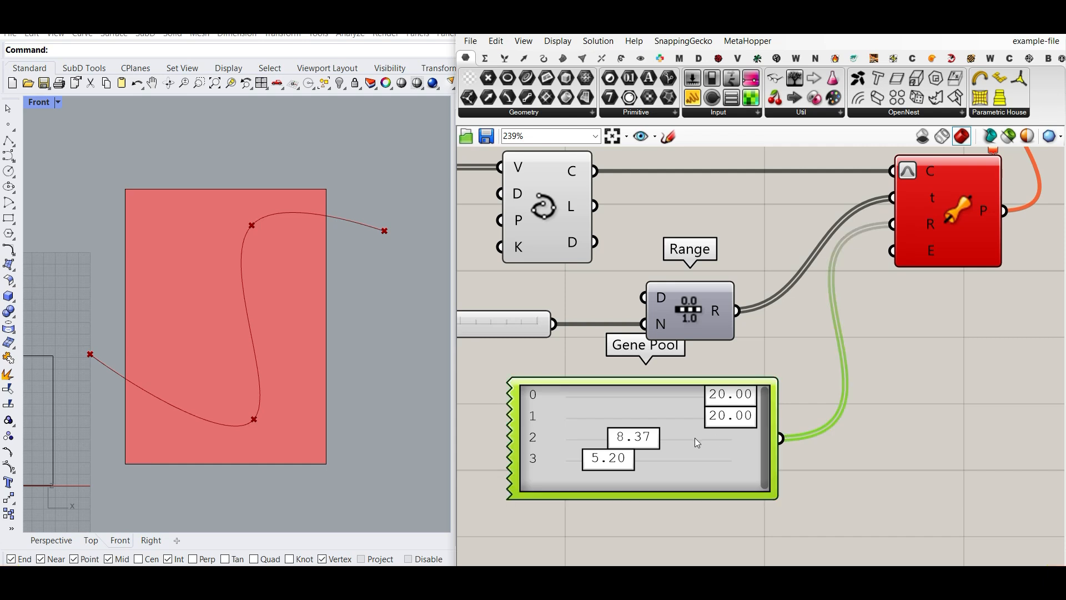
click(753, 396)
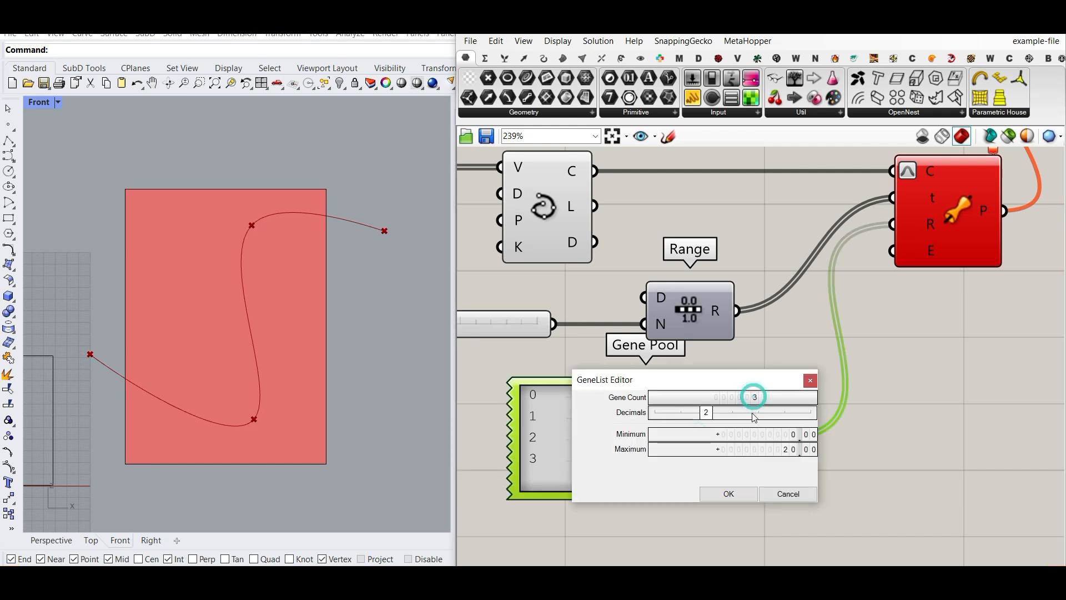
click(731, 493)
click(877, 449)
Set the Gene Pool radii to 9.83, 13.94 and 20.00 and check the pipe's thickness in the Front view
drag(732, 396, 666, 393)
drag(641, 442, 646, 396)
scroll(306, 371, down, 2)
right_drag(311, 359, 322, 329)
scroll(272, 339, up, 2)
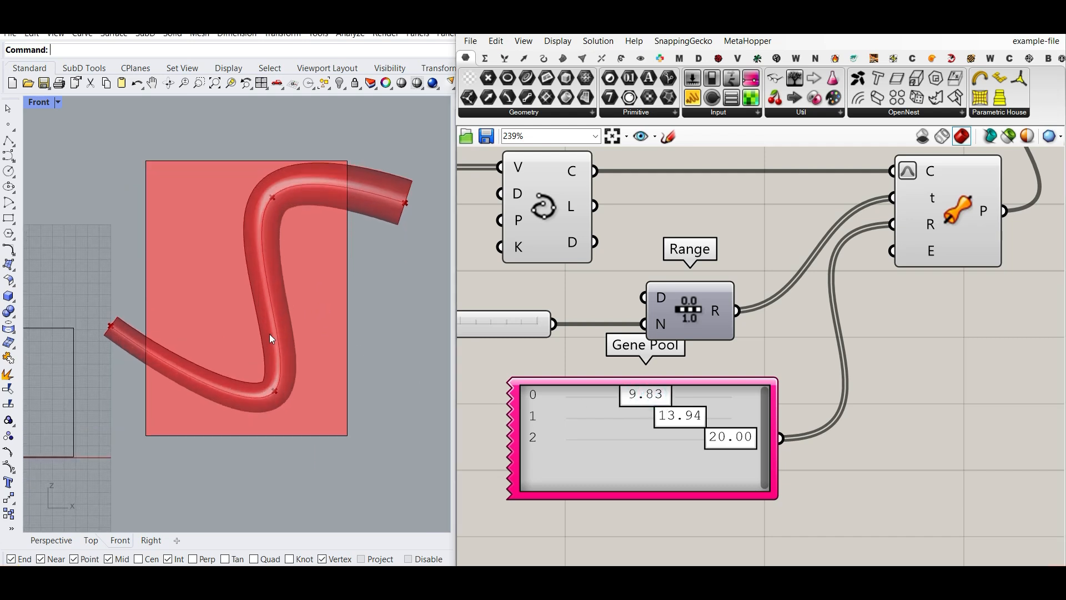
Reposition the outline rectangle slightly up and to the right relative to the pipe in the Front view
drag(349, 223, 355, 253)
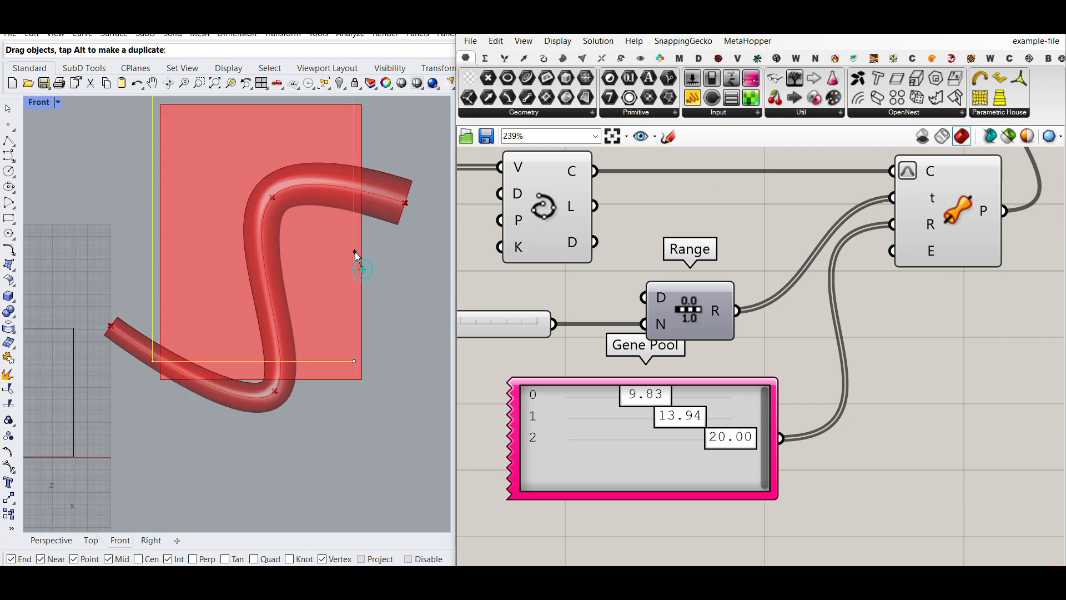
scroll(379, 305, down, 2)
scroll(306, 259, up, 2)
drag(381, 372, 426, 412)
scroll(389, 369, down, 4)
right_drag(383, 391, 364, 384)
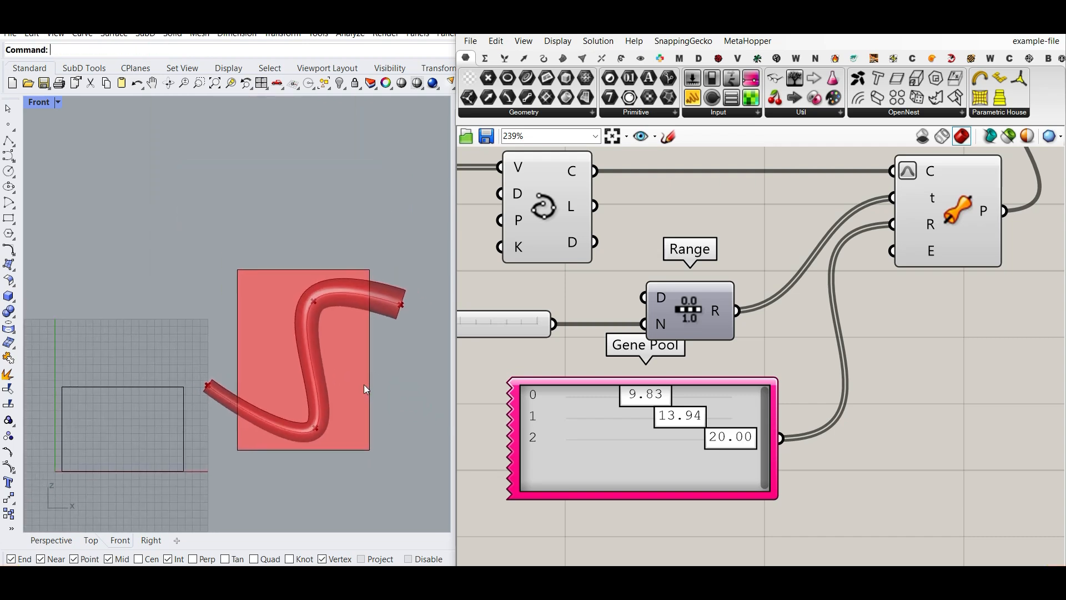
scroll(363, 377, up, 4)
drag(372, 370, 376, 367)
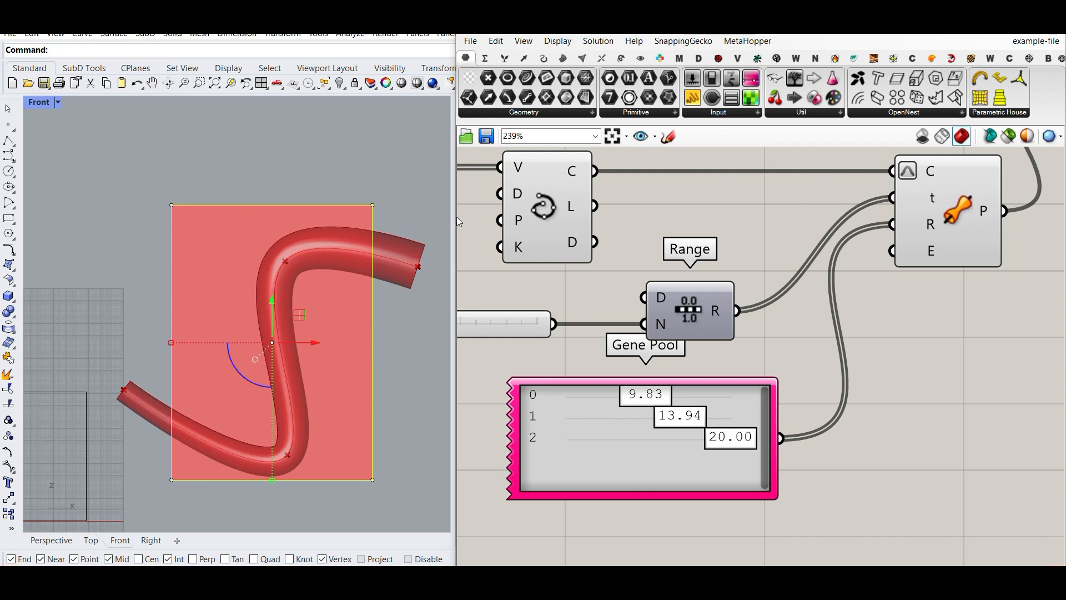
Show all four viewports and change the Top viewport to a Perspective view of the panel and pipe
double_click(46, 104)
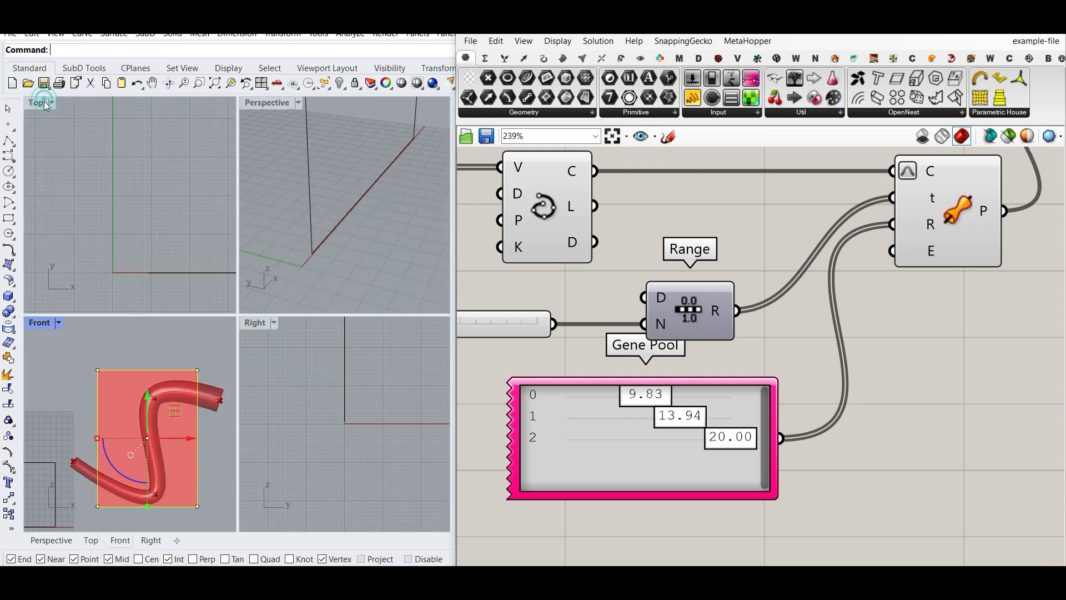
click(37, 103)
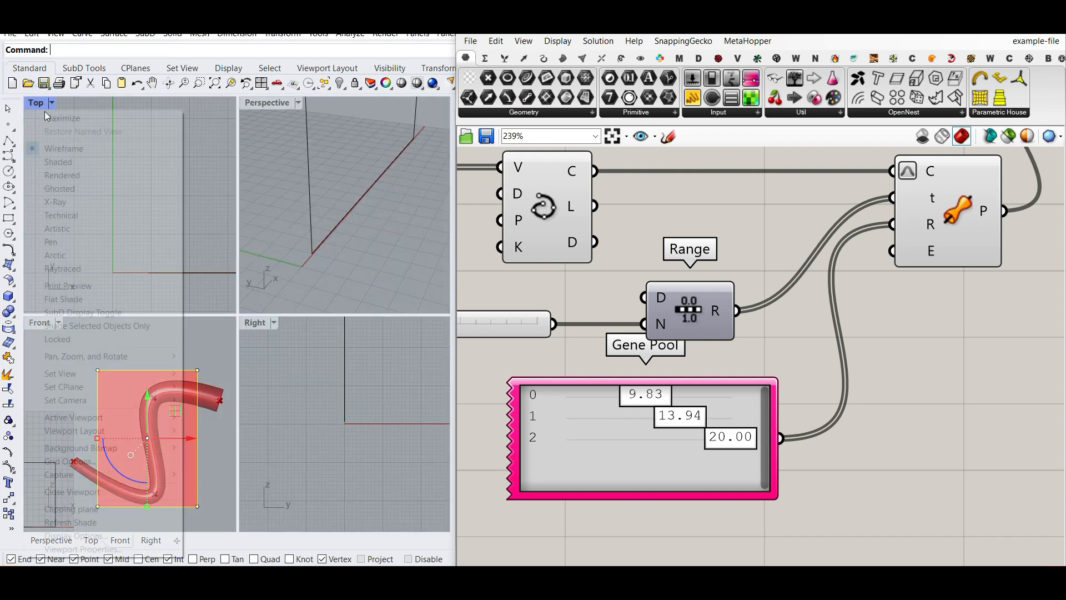
click(101, 373)
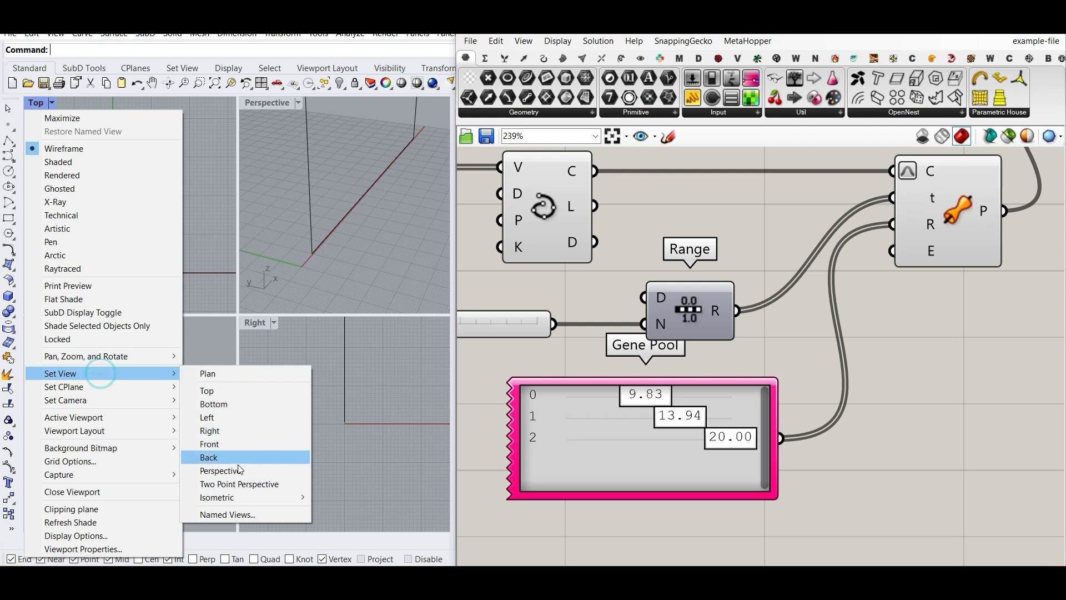
click(220, 470)
mouse_move(158, 268)
right_down()
mouse_move(166, 283)
mouse_move(159, 278)
right_up()
scroll(66, 245, down, 12)
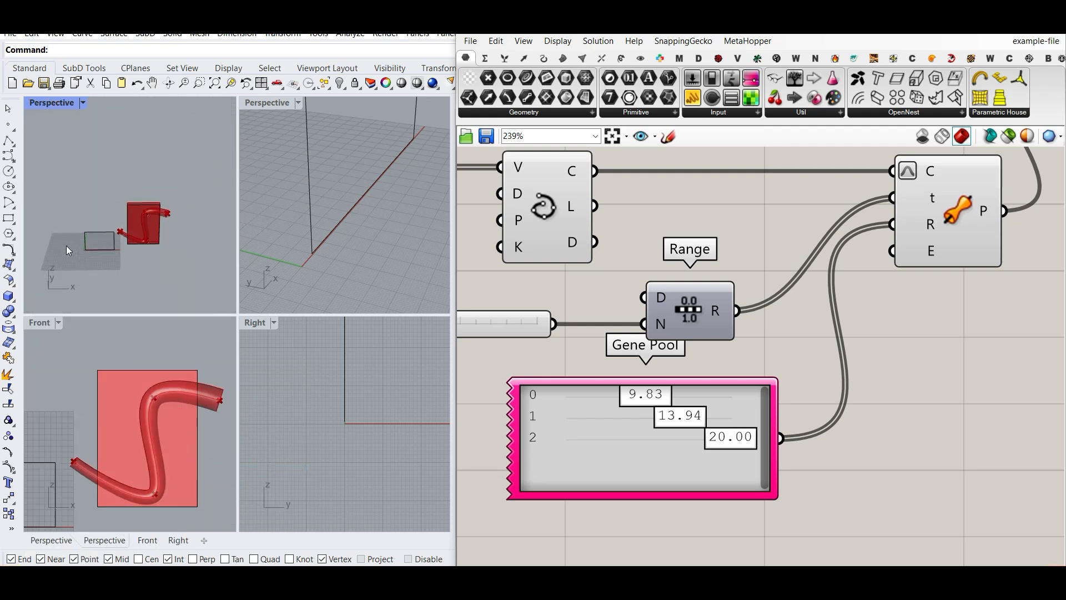
right_drag(66, 245, 133, 239)
scroll(145, 236, up, 11)
Move the outline rectangle horizontally to the right in the Front viewport, and deselect it
scroll(161, 408, up, 4)
scroll(139, 358, down, 4)
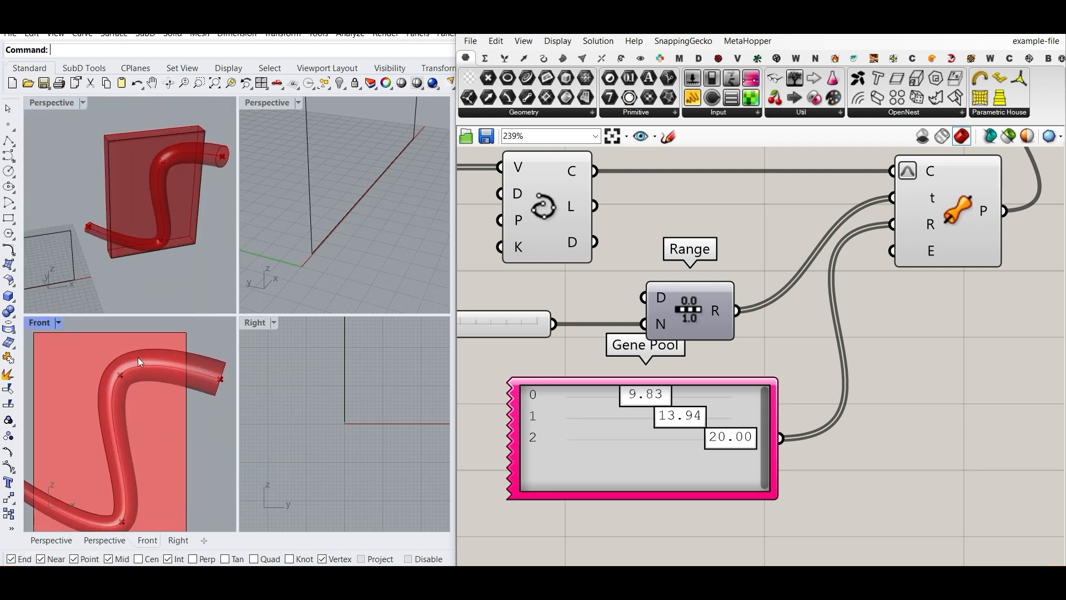
drag(153, 343, 180, 333)
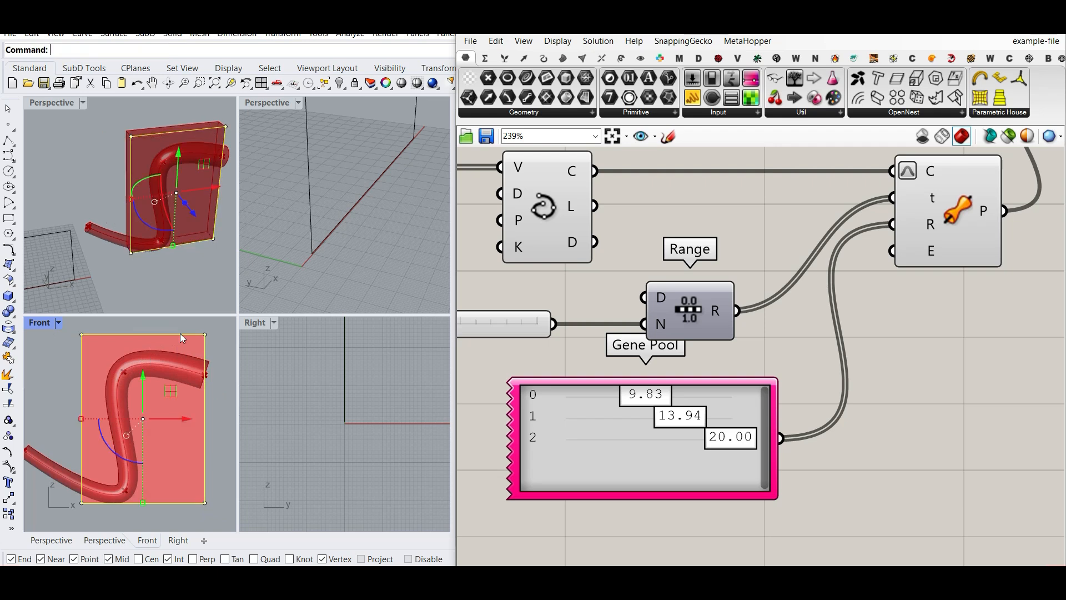
click(95, 266)
Maximize the Perspective viewport with the panel and pipe in view, after checking the Front view
double_click(272, 102)
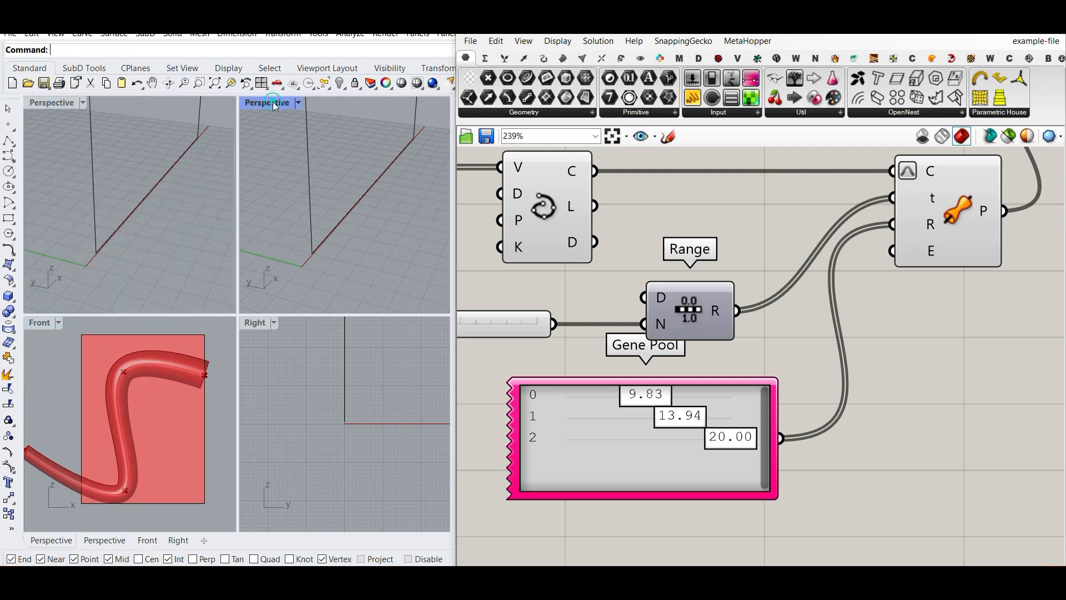
click(148, 539)
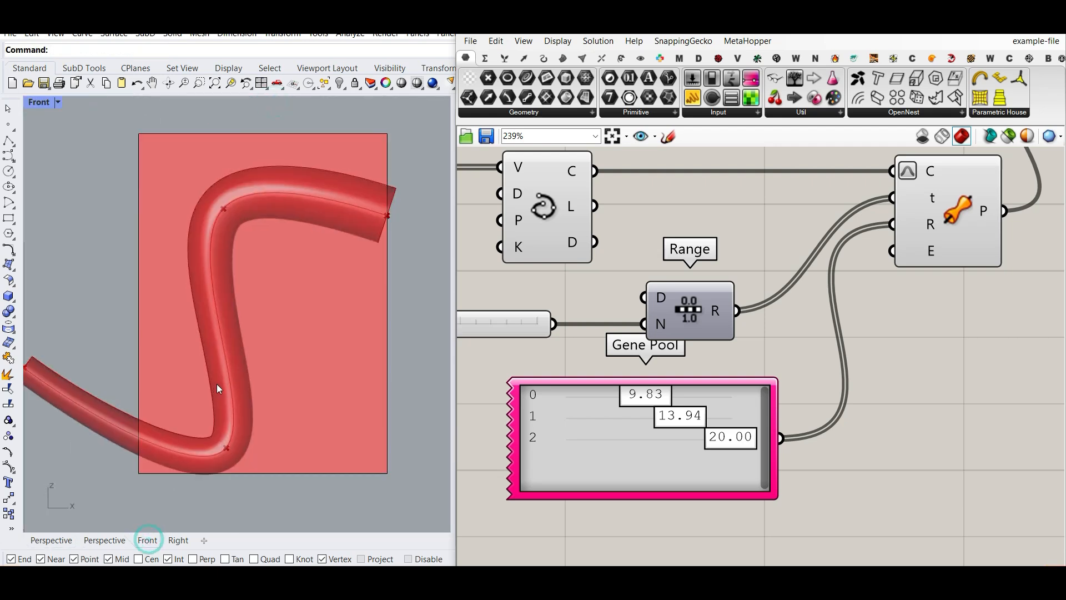
click(51, 541)
scroll(203, 399, down, 7)
right_drag(203, 399, 241, 363)
scroll(221, 349, up, 6)
Set the E input of Pipe Variable to None and inspect the end of the pipe beside the panel
scroll(696, 380, down, 4)
right_drag(696, 380, 632, 386)
right_drag(767, 287, 708, 348)
scroll(709, 348, up, 4)
right_drag(623, 248, 711, 154)
scroll(744, 325, up, 3)
right_click(767, 306)
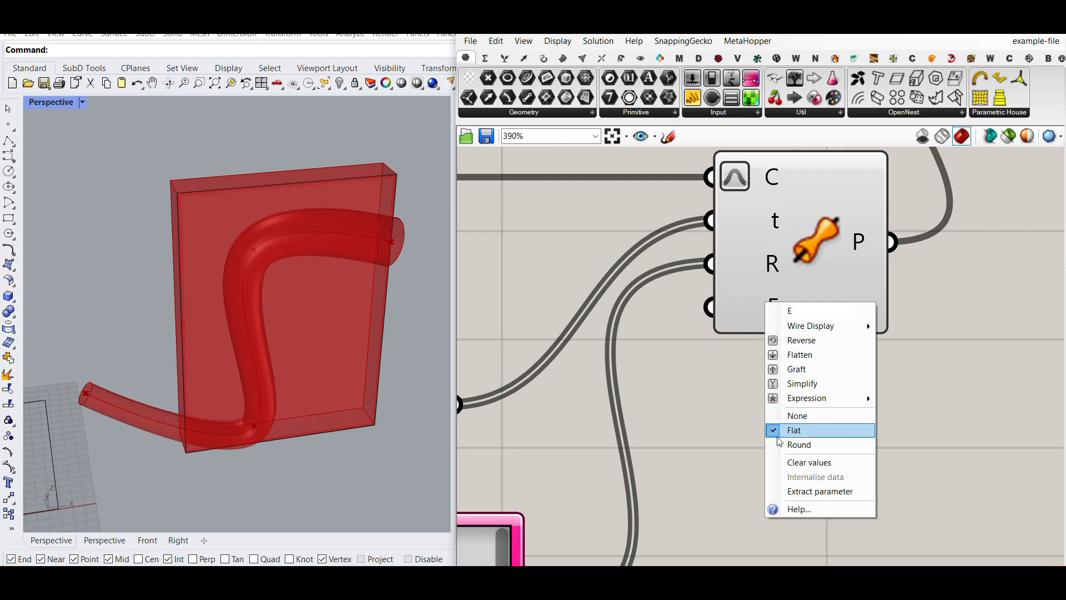
click(791, 418)
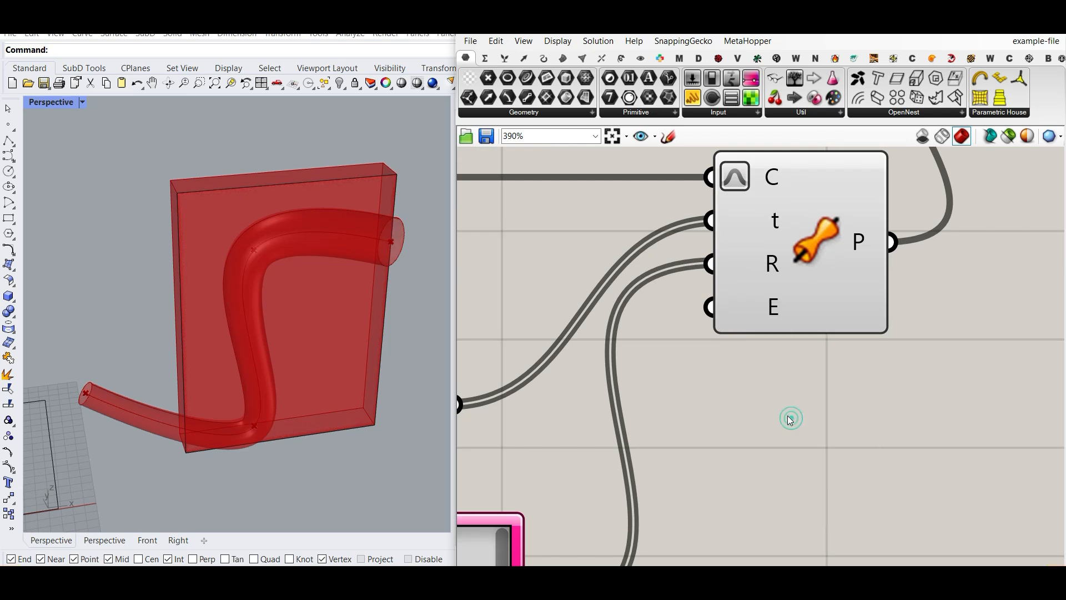
scroll(728, 369, down, 4)
right_drag(830, 291, 764, 368)
scroll(357, 278, up, 10)
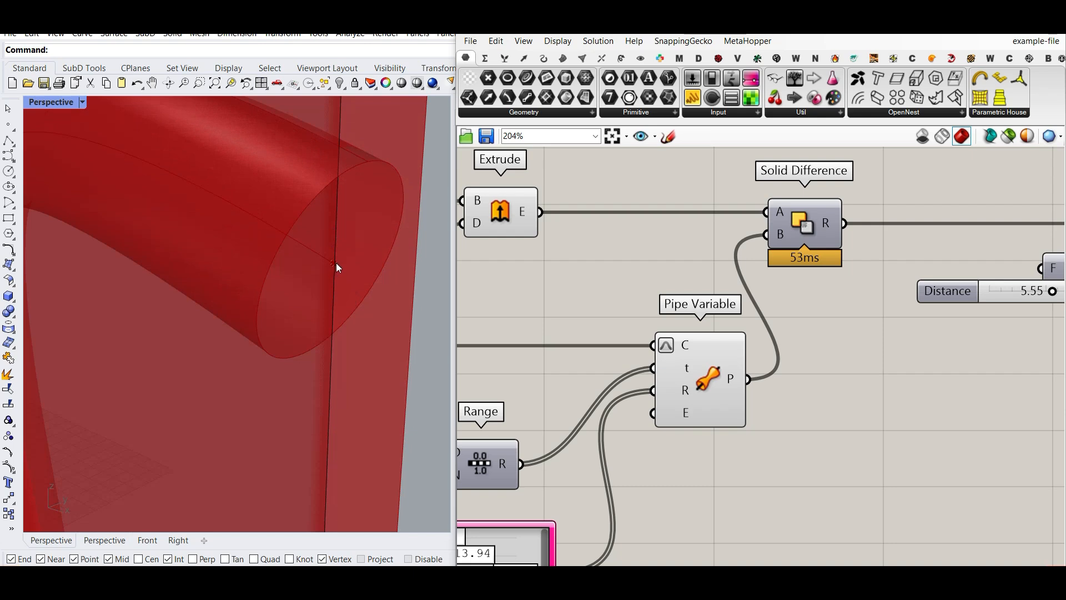
Set the E input of Pipe Variable to Round and inspect the caps at both ends of the pipe
right_click(678, 408)
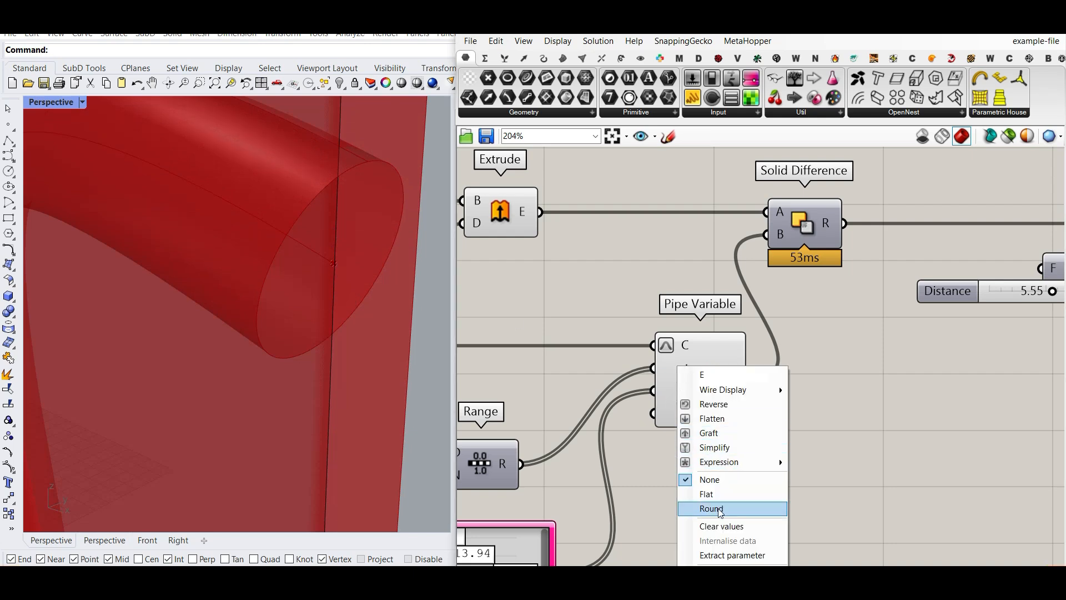
click(720, 515)
scroll(294, 370, down, 10)
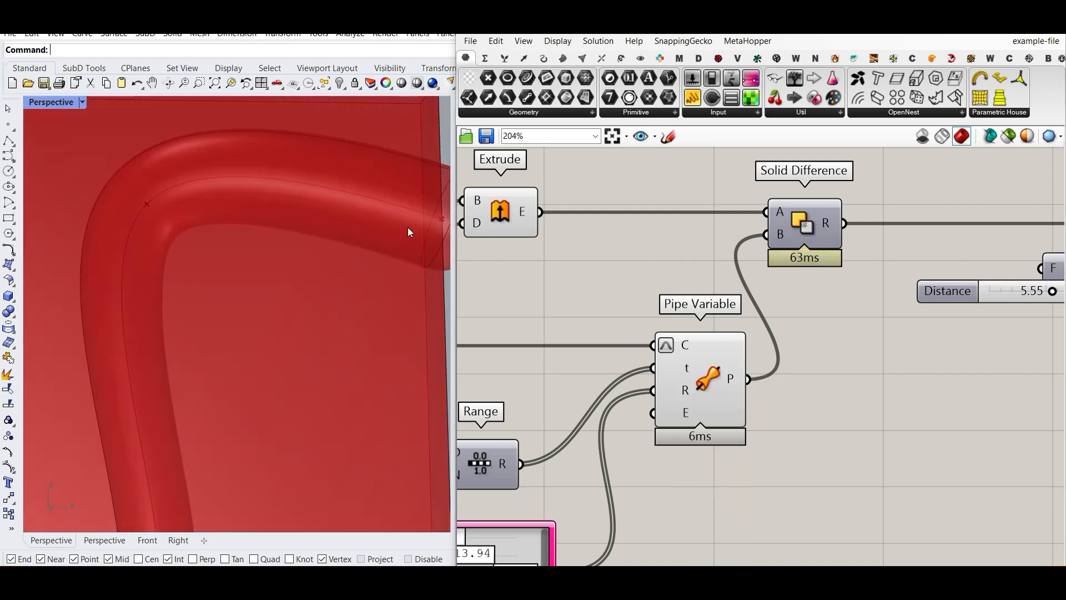
right_drag(366, 270, 306, 324)
click(372, 319)
drag(292, 341, 280, 340)
click(370, 364)
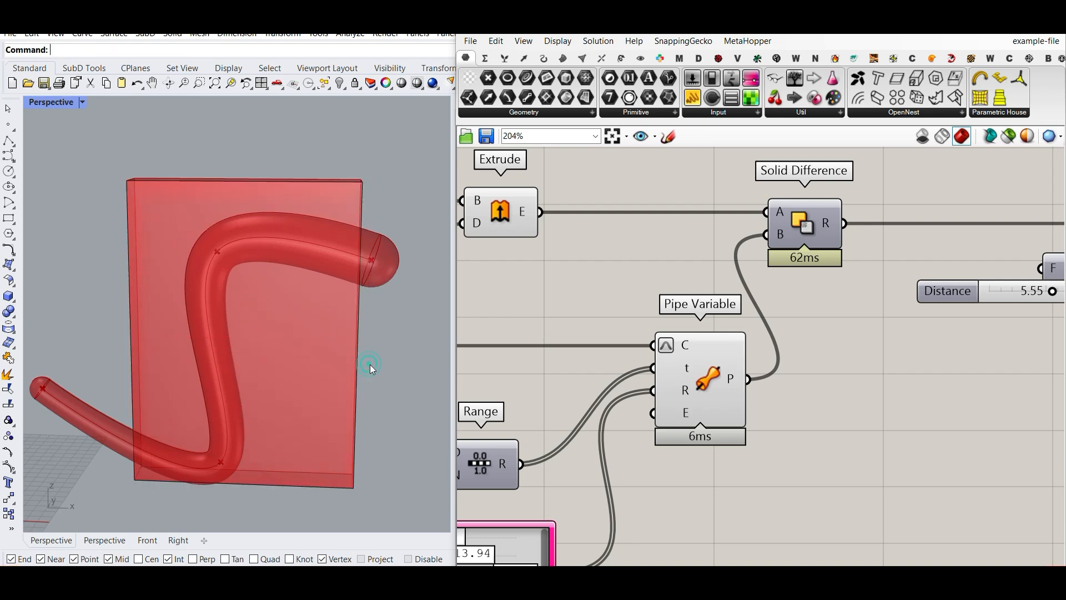
Bake the R output of Solid Difference and move the baked solid sideways off the preview
scroll(664, 333, up, 3)
right_click(665, 289)
click(682, 312)
click(692, 439)
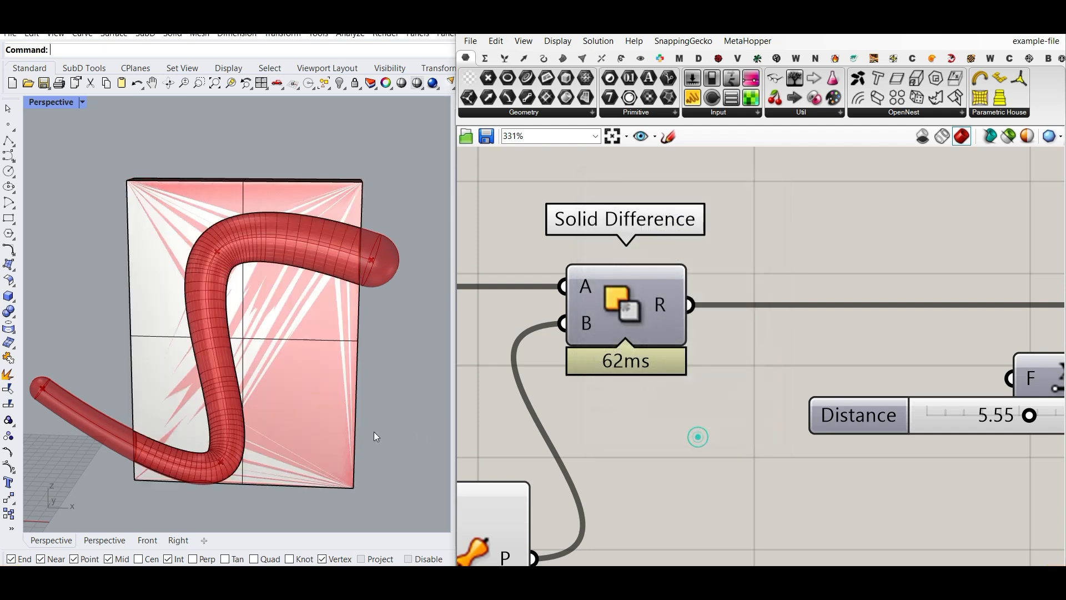
scroll(325, 366, down, 3)
scroll(325, 366, down, 2)
drag(278, 388, 391, 369)
click(382, 248)
Inspect the baked panel with the carved channel and delete it
scroll(359, 352, up, 5)
right_drag(359, 351, 332, 304)
click(362, 358)
key(Delete)
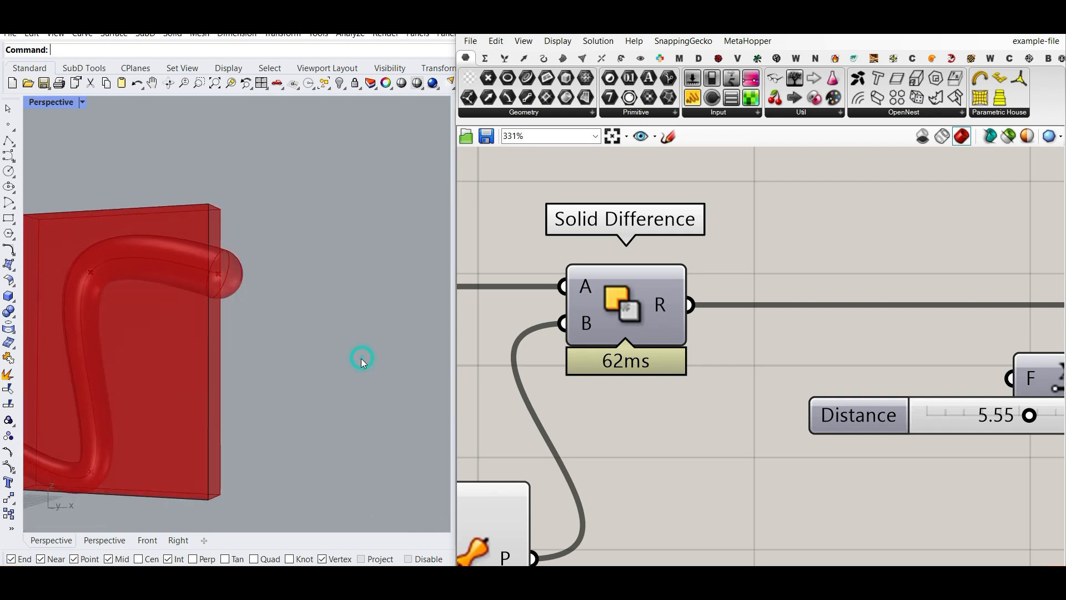
Select Extrude and Pipe Variable in turn to identify the panel and pipe that feed Solid Difference
scroll(254, 365, down, 2)
scroll(255, 364, down, 2)
right_drag(254, 364, 255, 414)
scroll(187, 405, up, 4)
right_drag(585, 320, 701, 327)
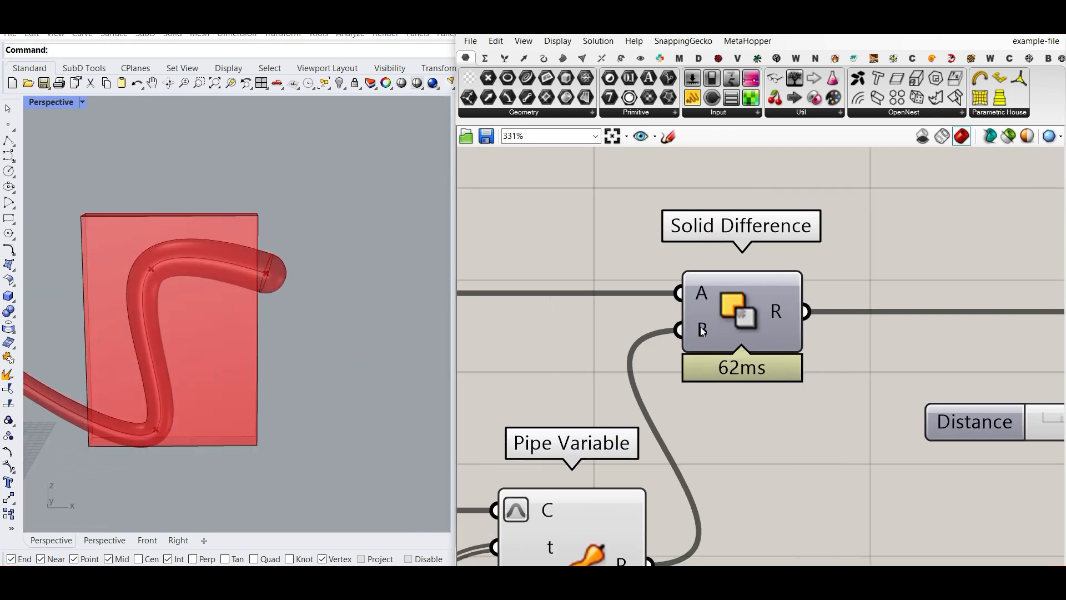
scroll(682, 382, down, 3)
right_drag(599, 432, 773, 343)
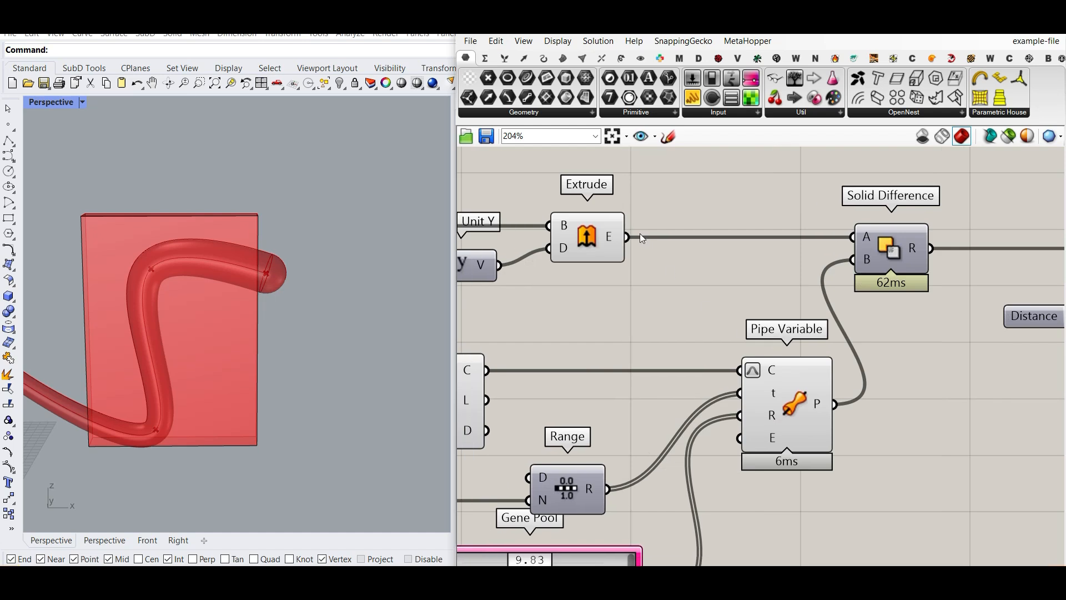
click(587, 242)
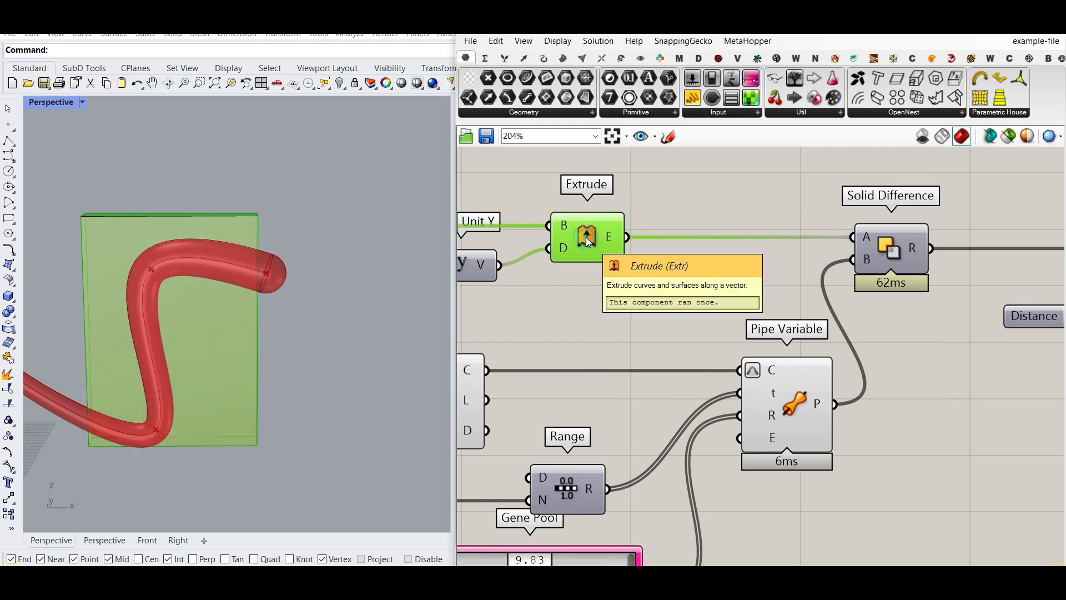
click(807, 409)
right_drag(351, 340, 282, 343)
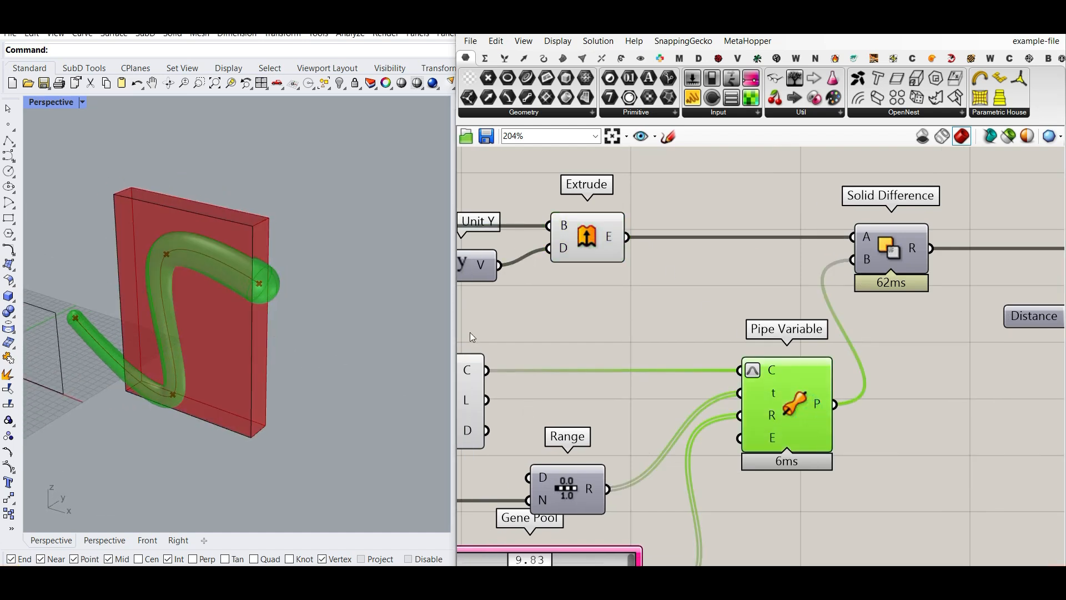
Turn off the preview of all components in the definition
scroll(746, 338, down, 3)
right_drag(746, 339, 522, 355)
scroll(595, 320, up, 5)
scroll(595, 320, down, 10)
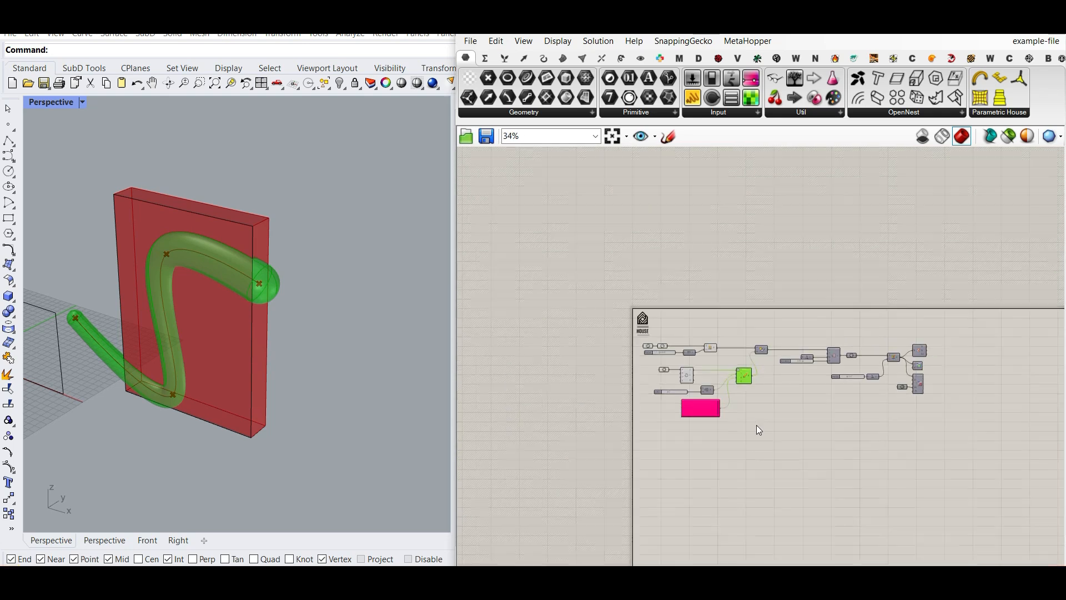
drag(756, 424, 612, 314)
right_click(717, 275)
click(750, 296)
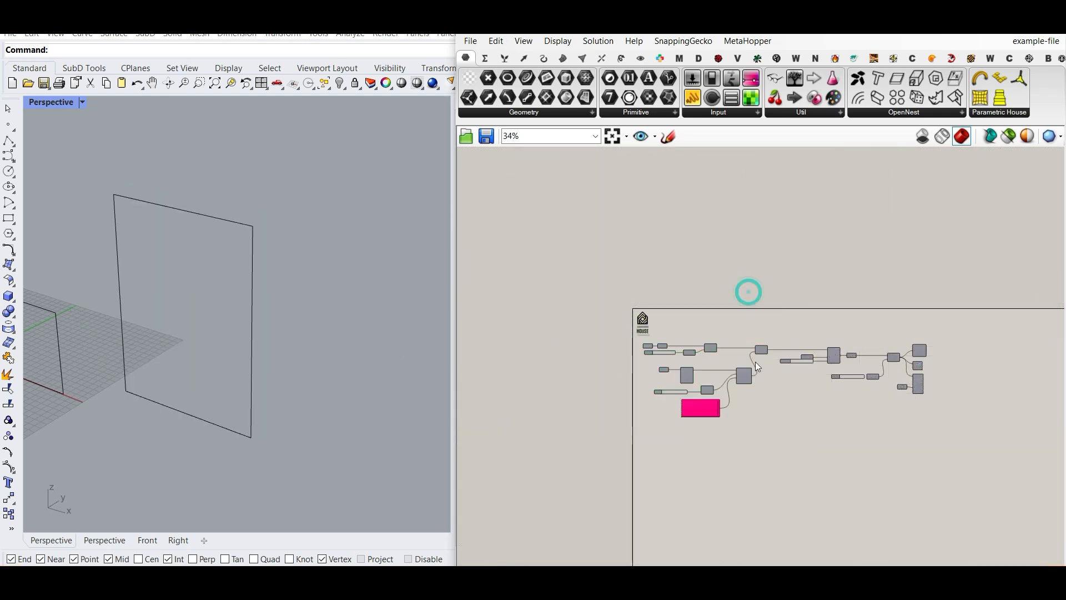
Turn on the preview of Solid Difference to display the carved panel
scroll(756, 365, up, 10)
right_click(685, 290)
click(703, 324)
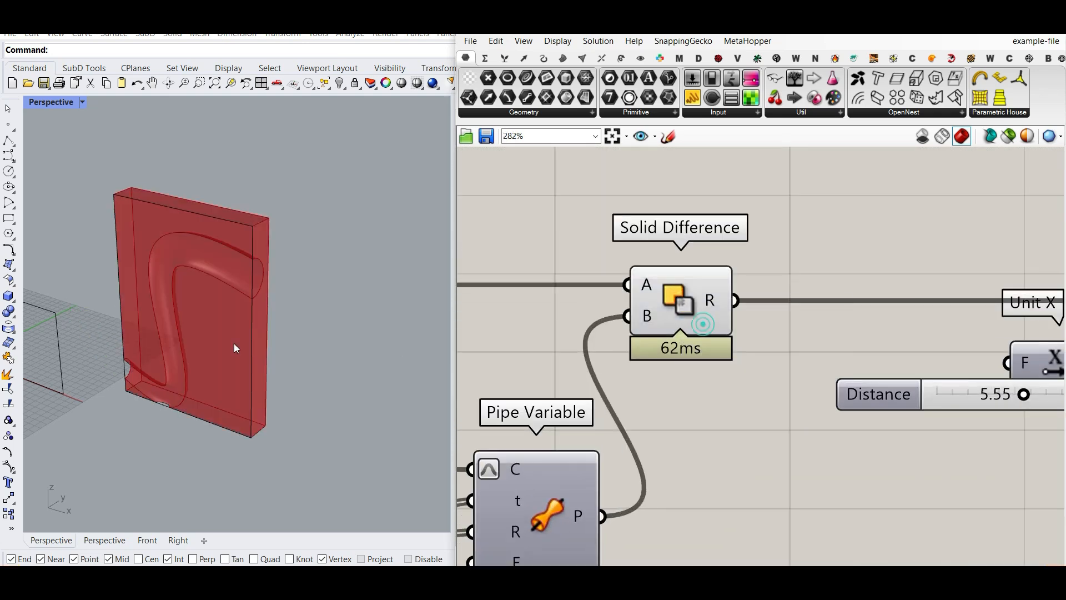
Add a Custom Preview component, connect Solid Difference R to its G input, and inspect the shaded carved panel
click(641, 59)
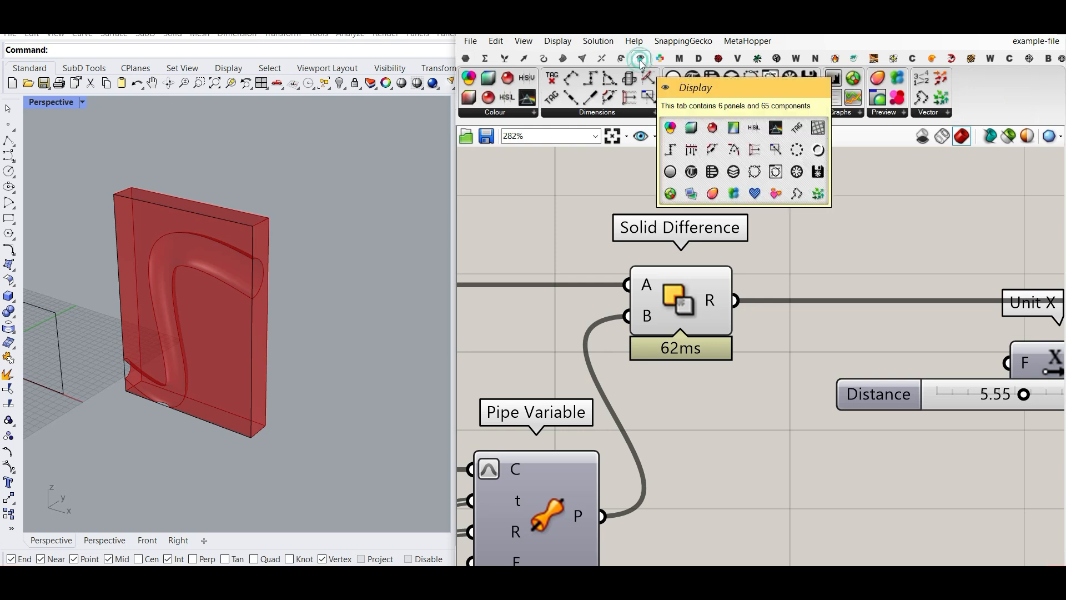
click(833, 249)
drag(739, 299, 791, 235)
click(686, 210)
scroll(244, 383, down, 6)
right_drag(242, 386, 242, 328)
scroll(231, 381, up, 10)
scroll(207, 333, down, 6)
scroll(242, 321, up, 6)
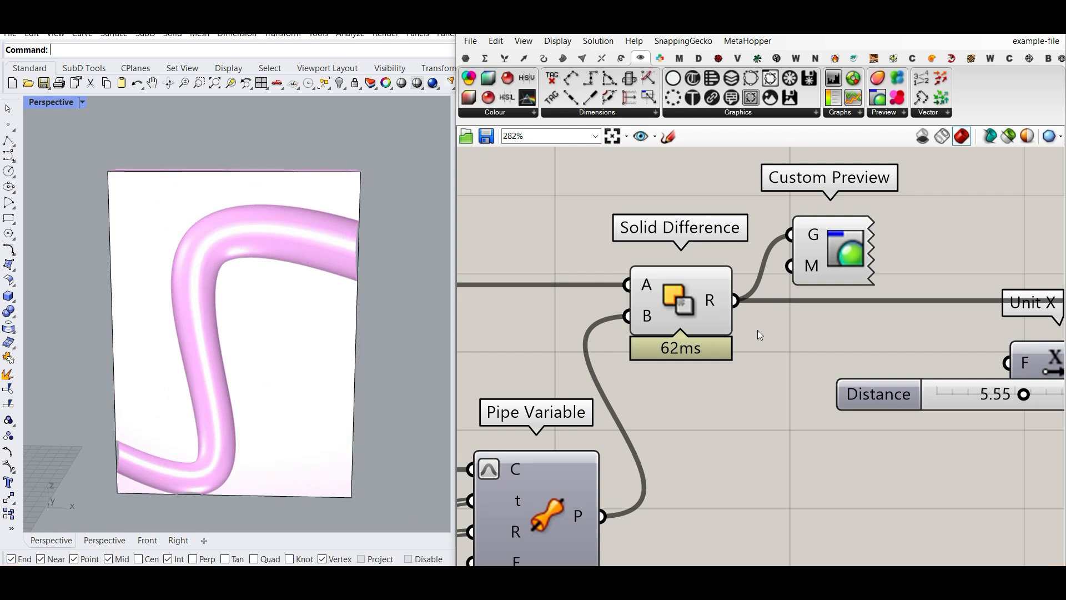
Point out Contour among the mathematical intersection components, turn on its preview in the definition, and select it
scroll(547, 322, down, 3)
scroll(548, 321, up, 2)
right_drag(578, 325, 612, 331)
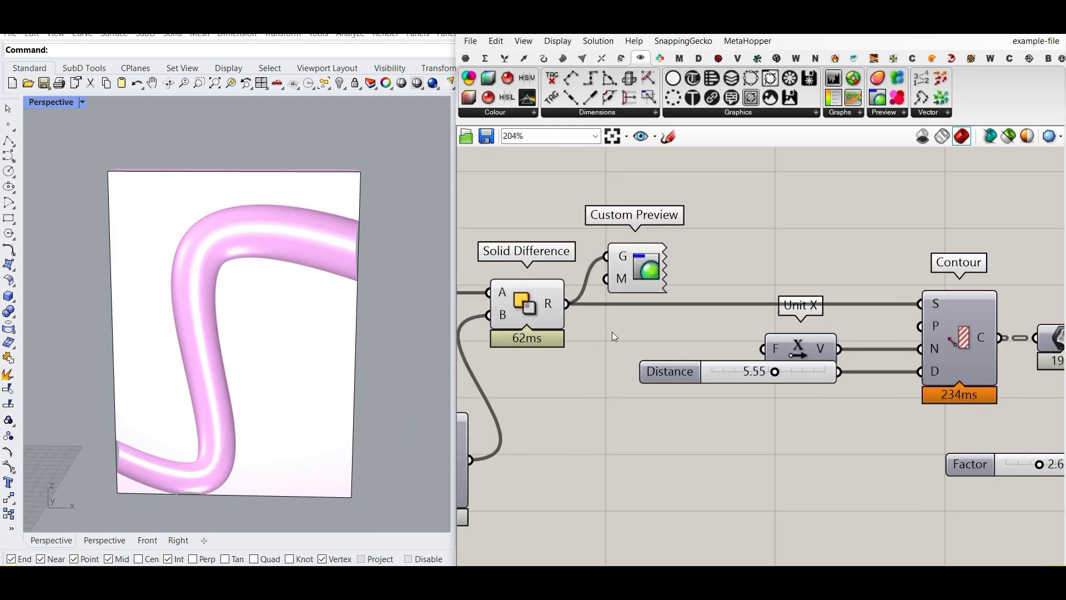
click(601, 58)
click(523, 112)
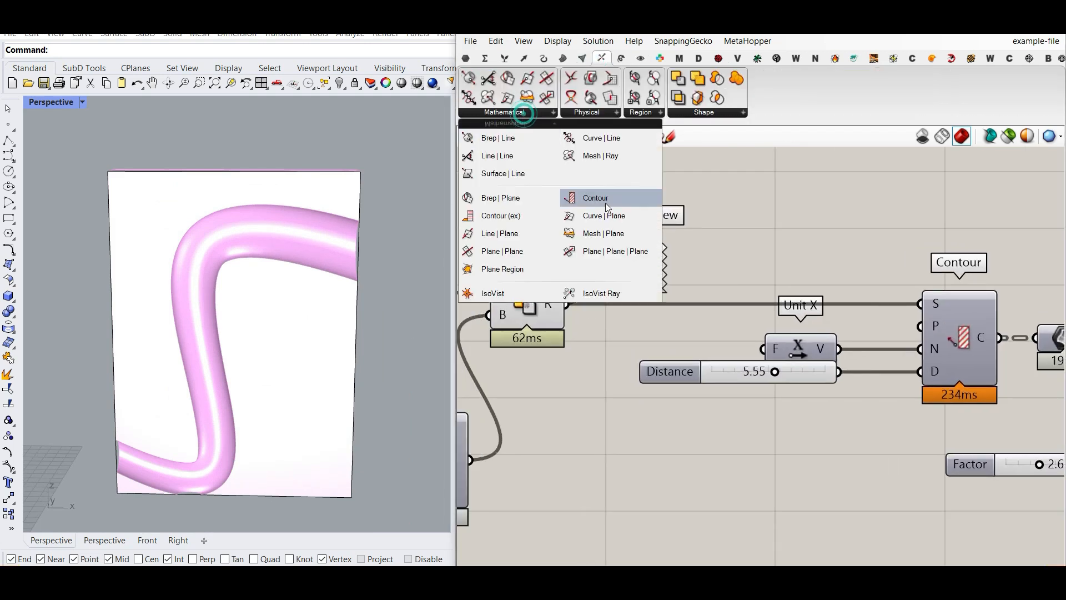
right_click(969, 331)
click(971, 355)
click(967, 347)
right_drag(270, 342, 221, 354)
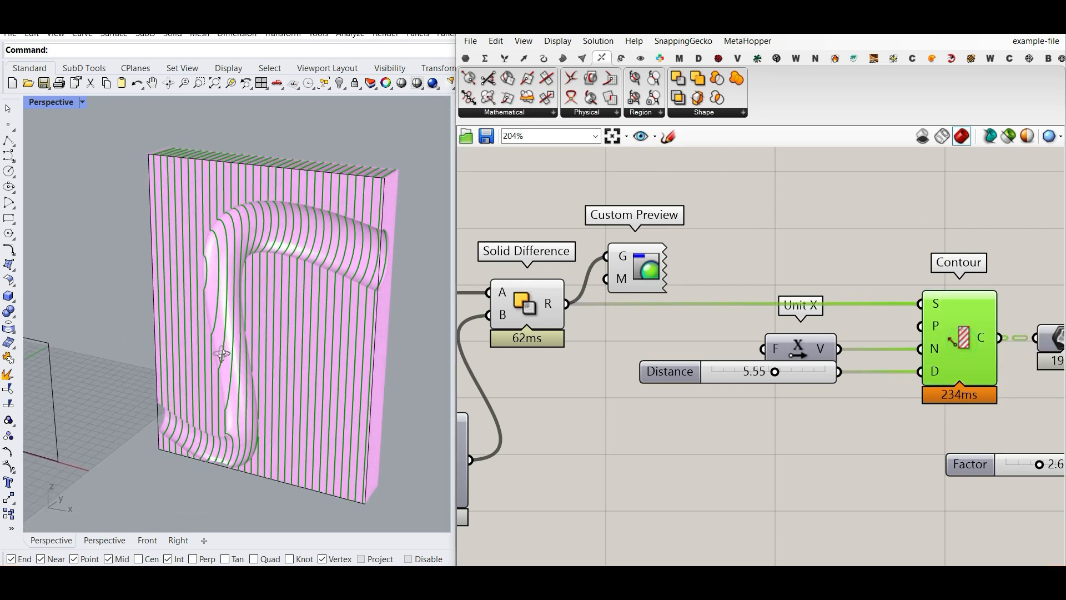
Set the P input of Contour to one point at the lower front corner of the carved panel
mouse_move(933, 305)
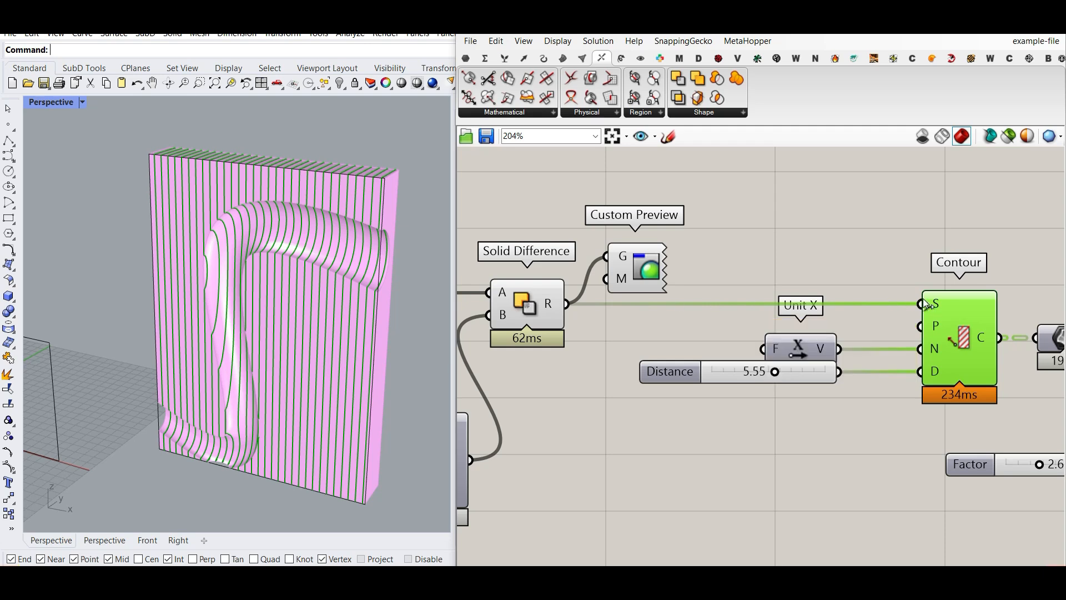
mouse_move(934, 332)
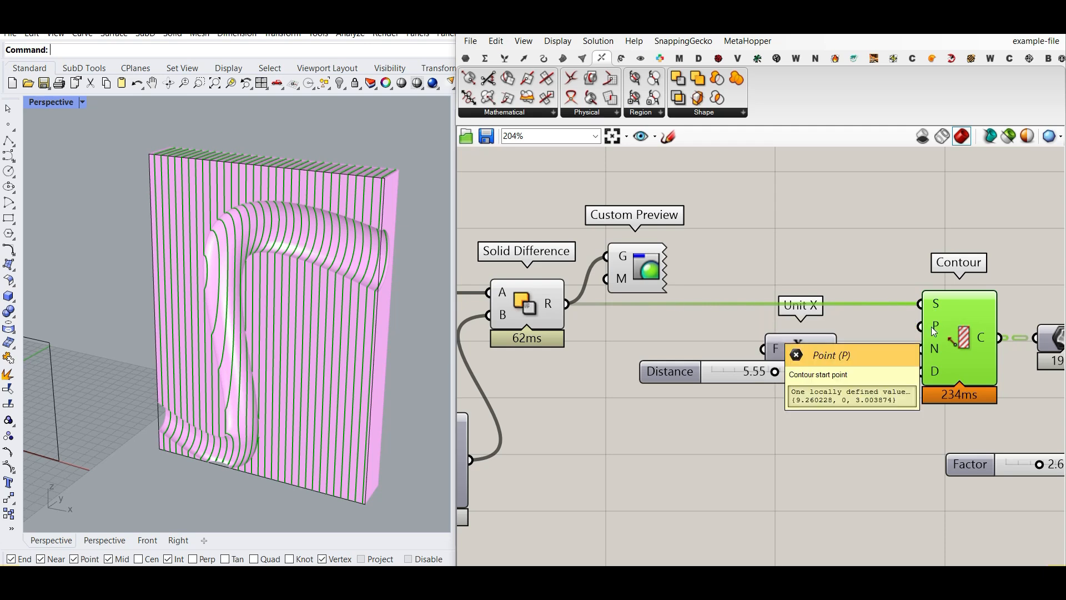
right_click(932, 329)
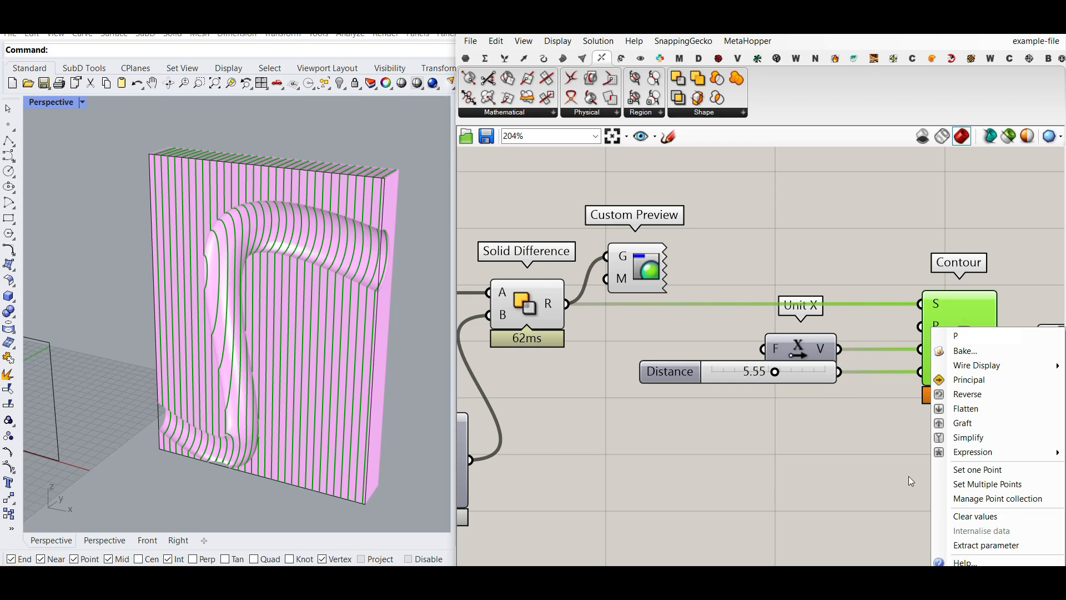
click(966, 470)
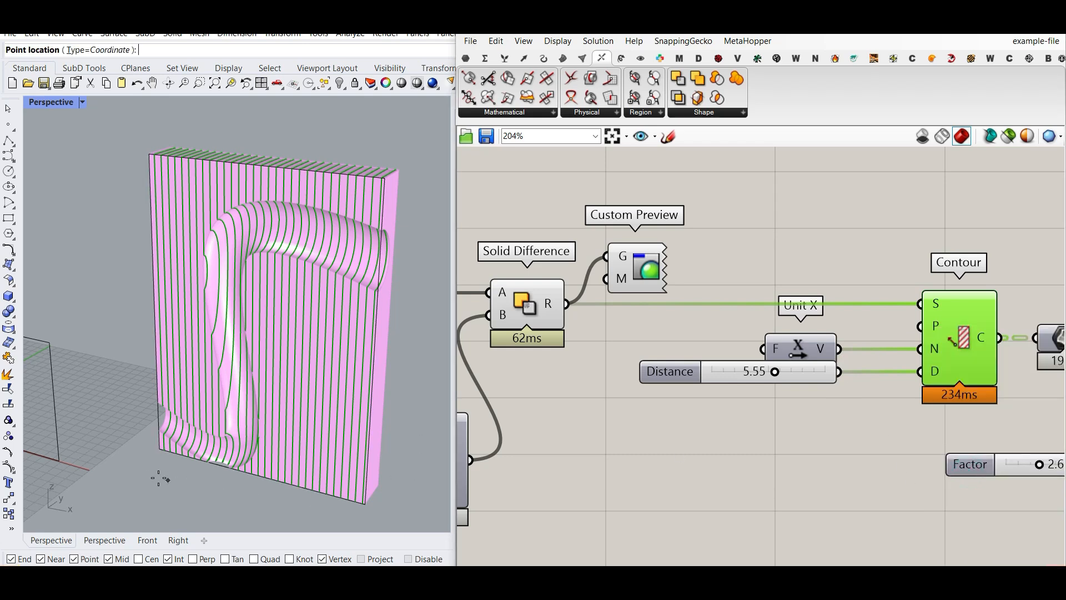
click(160, 449)
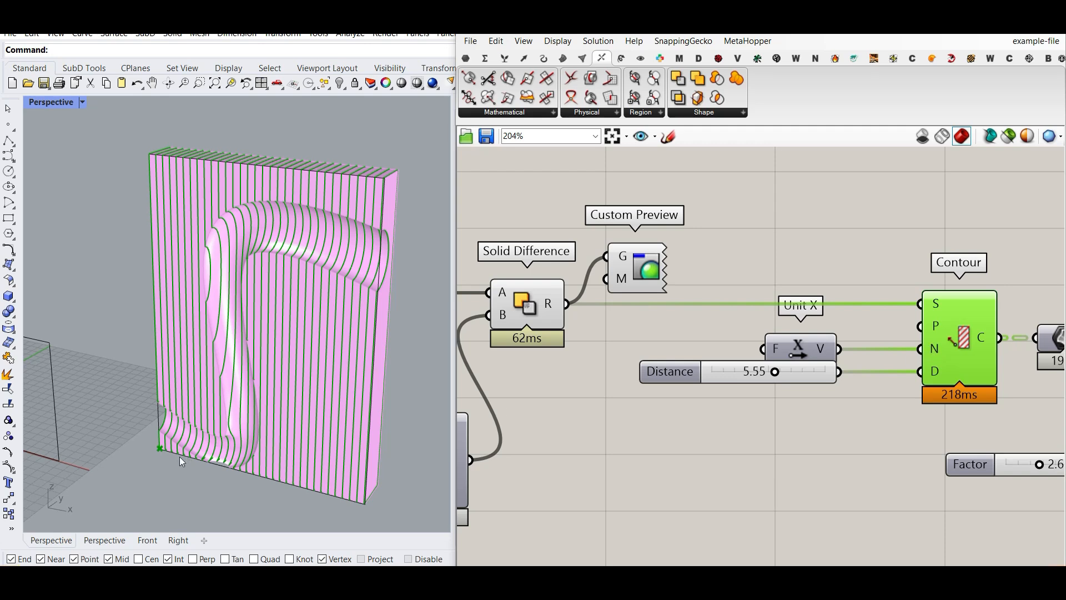
Examine how the contour lines run across the carved panel from the chosen corner point
scroll(156, 455, up, 5)
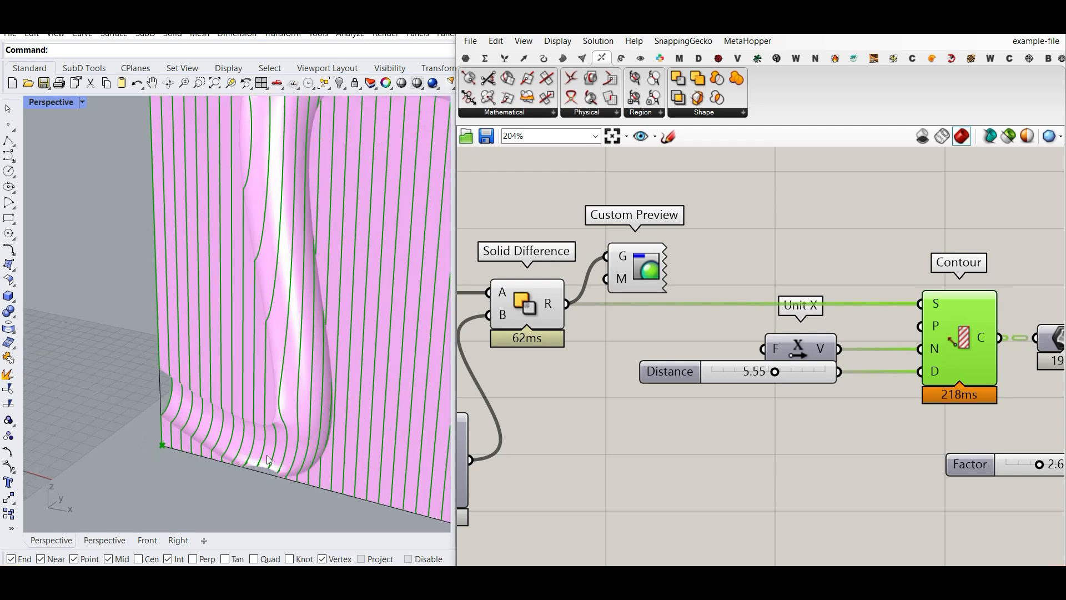
scroll(322, 311, down, 8)
right_drag(272, 353, 355, 360)
scroll(178, 326, up, 8)
right_drag(177, 327, 81, 355)
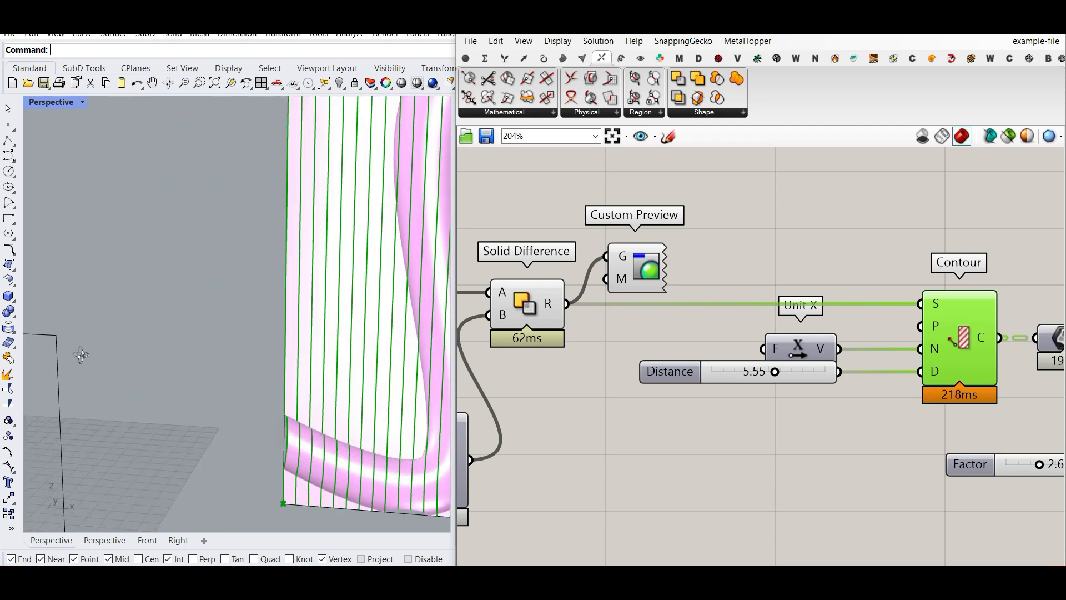
scroll(81, 355, down, 7)
right_drag(228, 357, 159, 374)
scroll(239, 366, up, 6)
right_drag(244, 368, 253, 376)
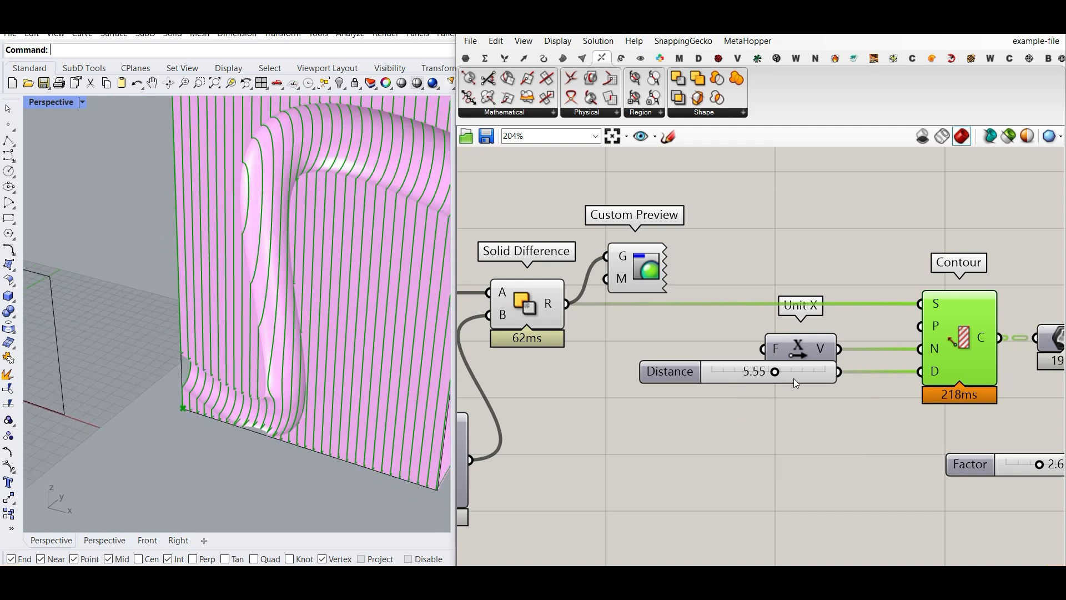
Set the contour Distance to 6.14 and check the spacing of the lines on the panel
mouse_move(776, 375)
mouse_down()
mouse_move(831, 376)
mouse_move(774, 375)
mouse_move(783, 377)
mouse_up()
scroll(303, 385, down, 6)
right_drag(303, 386, 241, 348)
scroll(301, 334, up, 7)
scroll(242, 348, down, 5)
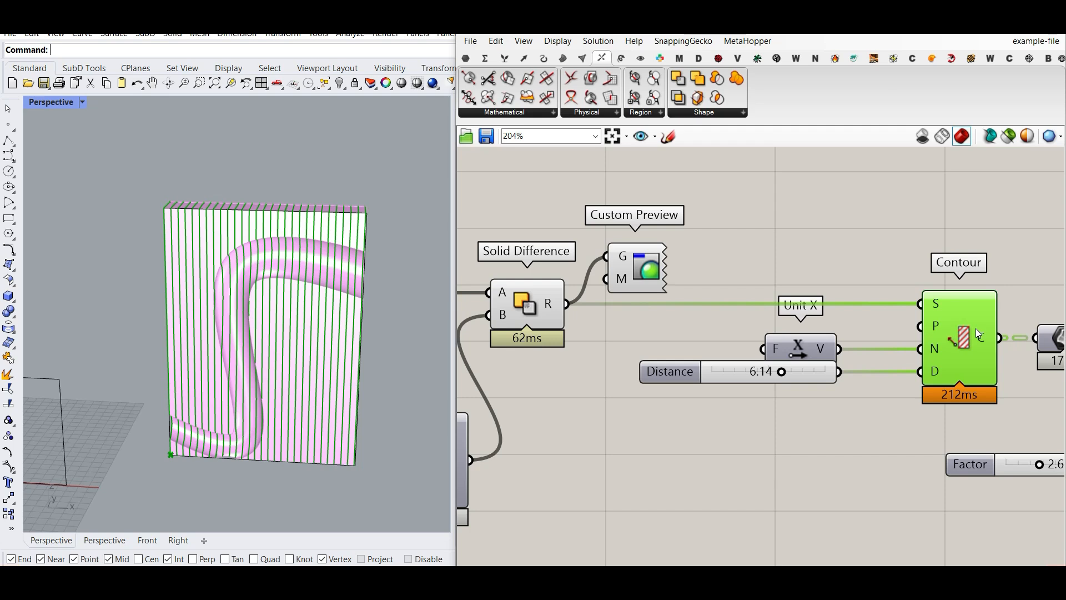
Bake the C output of Contour with the default attributes
mouse_move(975, 329)
scroll(201, 366, down, 5)
right_drag(201, 366, 177, 296)
scroll(177, 296, up, 6)
right_click(983, 339)
click(988, 354)
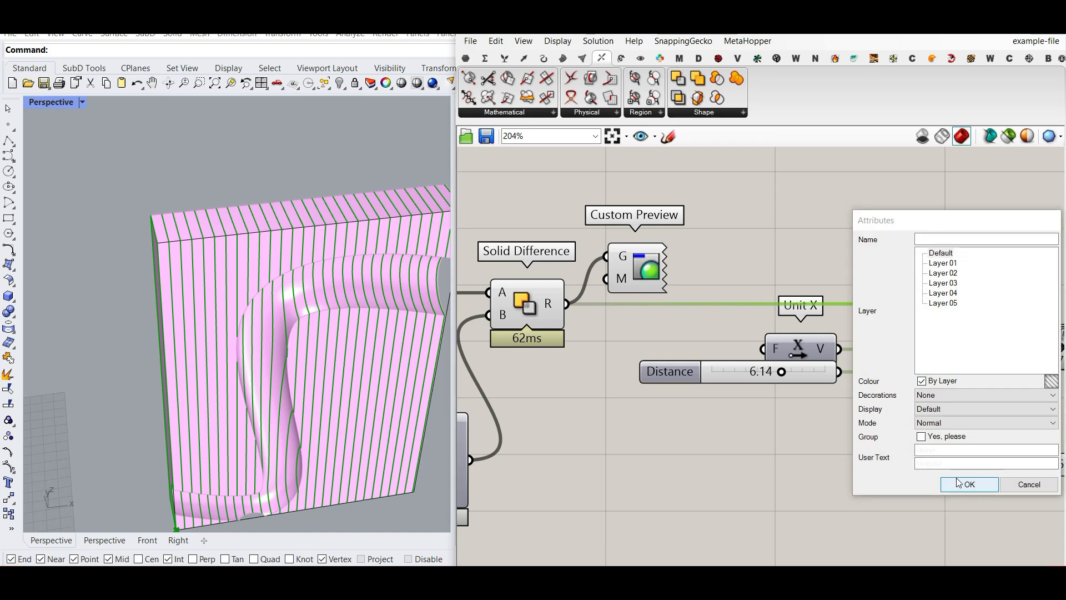
click(959, 483)
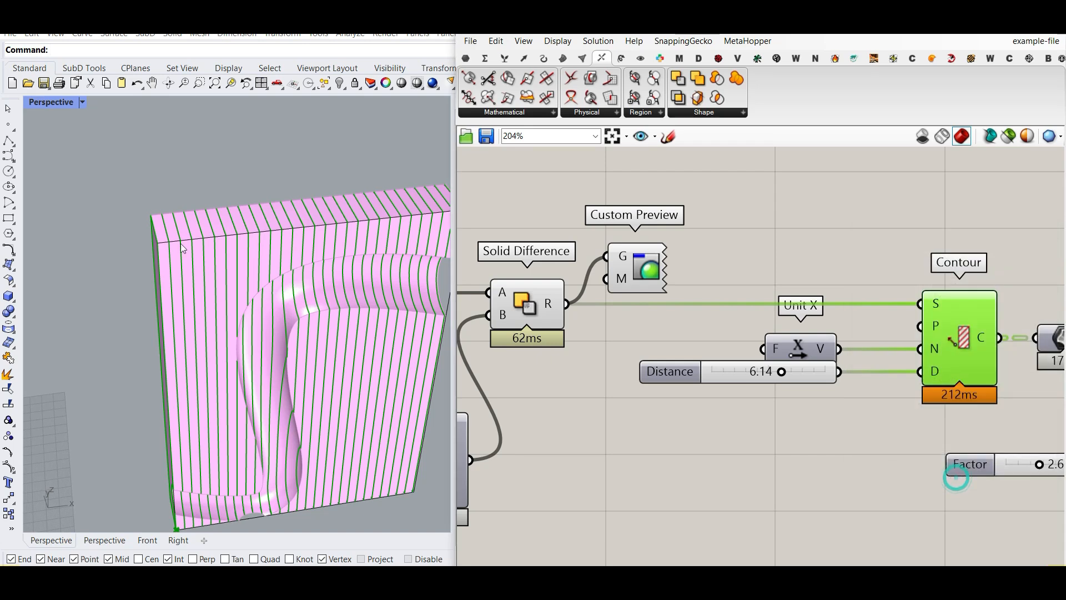
Select the baked contour curves, move them away from the panel, and zoom to them for inspection
click(328, 86)
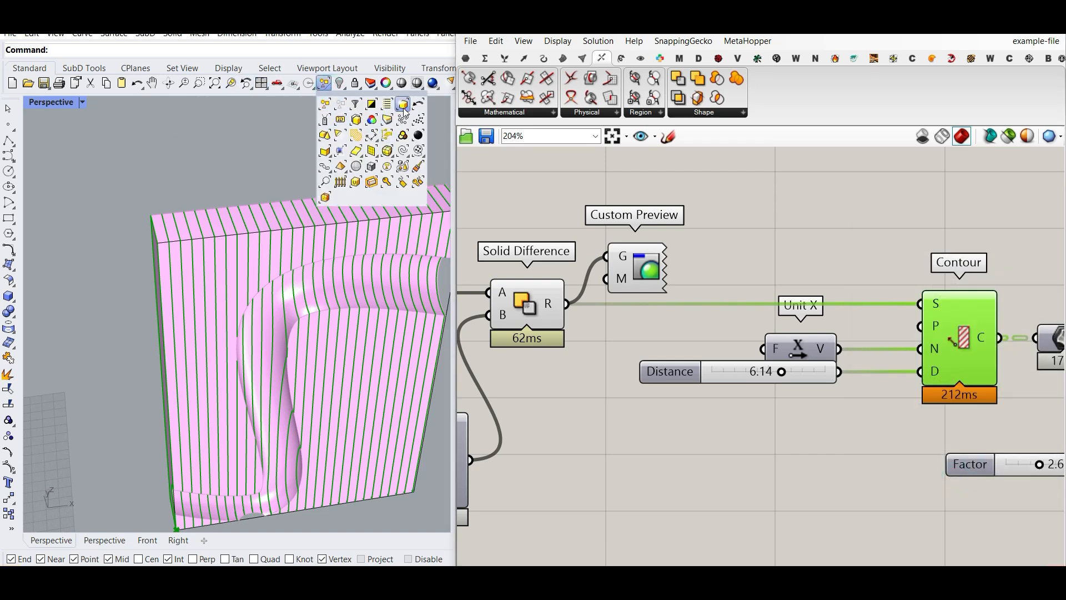
click(403, 109)
scroll(225, 328, down, 5)
drag(225, 328, 371, 319)
click(232, 83)
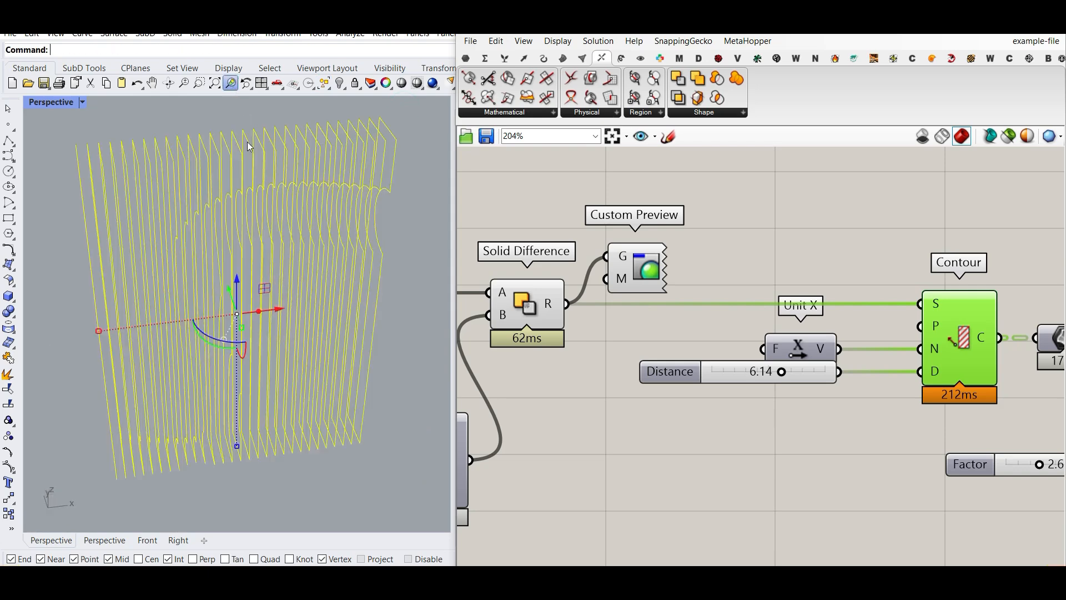
click(409, 245)
right_drag(167, 340, 124, 260)
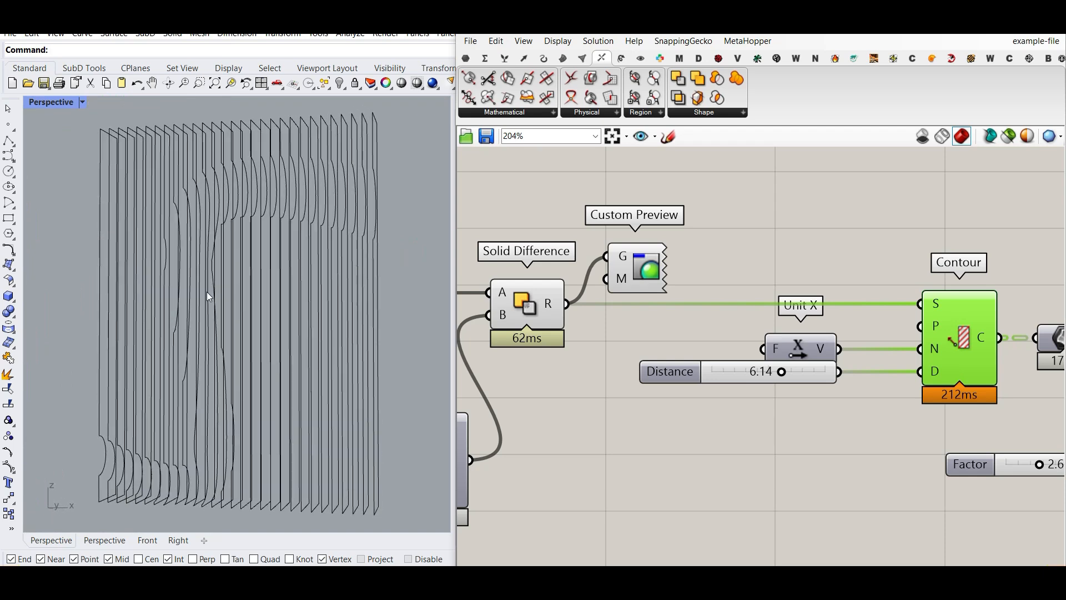
Delete all the baked contour curves and return to the view of the panel
scroll(230, 311, down, 7)
drag(319, 401, 167, 219)
key(Delete)
right_drag(185, 258, 115, 348)
scroll(214, 338, up, 5)
scroll(214, 337, down, 4)
Delete the Custom Preview component and turn off the preview of Solid Difference
click(666, 270)
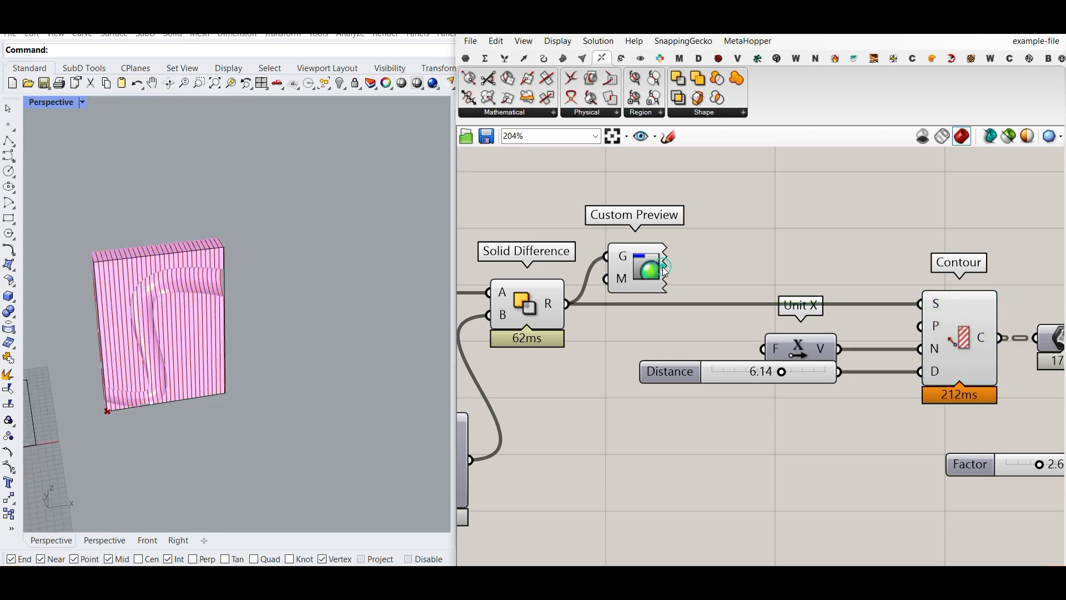
click(655, 267)
key(Delete)
right_click(526, 298)
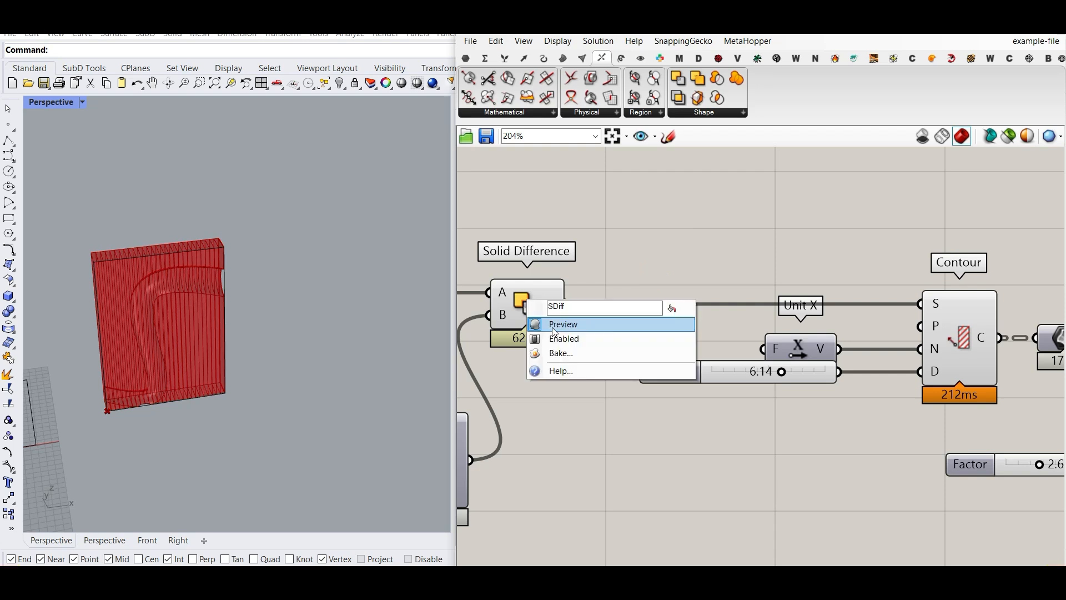
click(559, 324)
right_drag(213, 388, 104, 369)
Set the contour Distance to 10.00 and inspect the resulting section curves up to the Surface component
scroll(111, 364, up, 4)
right_drag(549, 411, 503, 403)
drag(710, 387, 794, 386)
right_drag(222, 350, 244, 339)
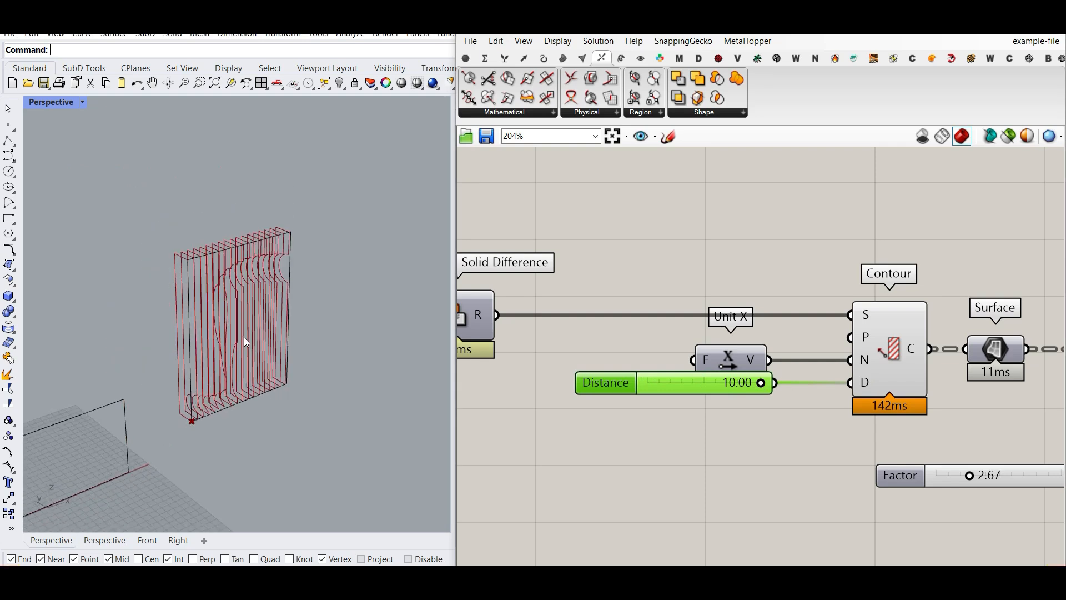
scroll(244, 339, up, 5)
right_drag(802, 351, 599, 331)
scroll(814, 352, up, 1)
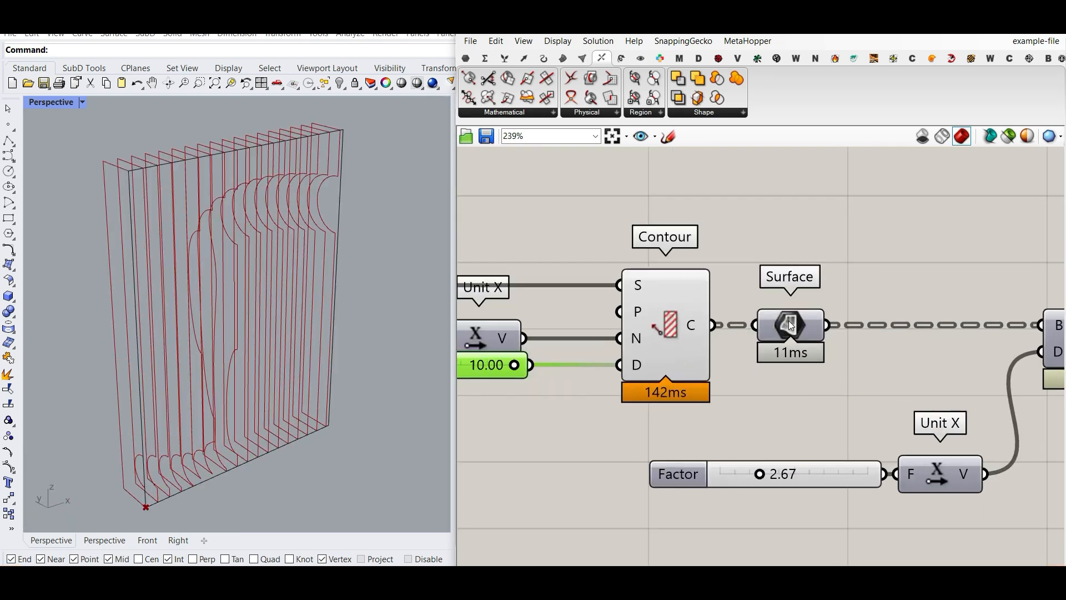
Turn on the preview of the Surface component fed by Contour and bring up the parameter components
right_click(788, 321)
click(823, 327)
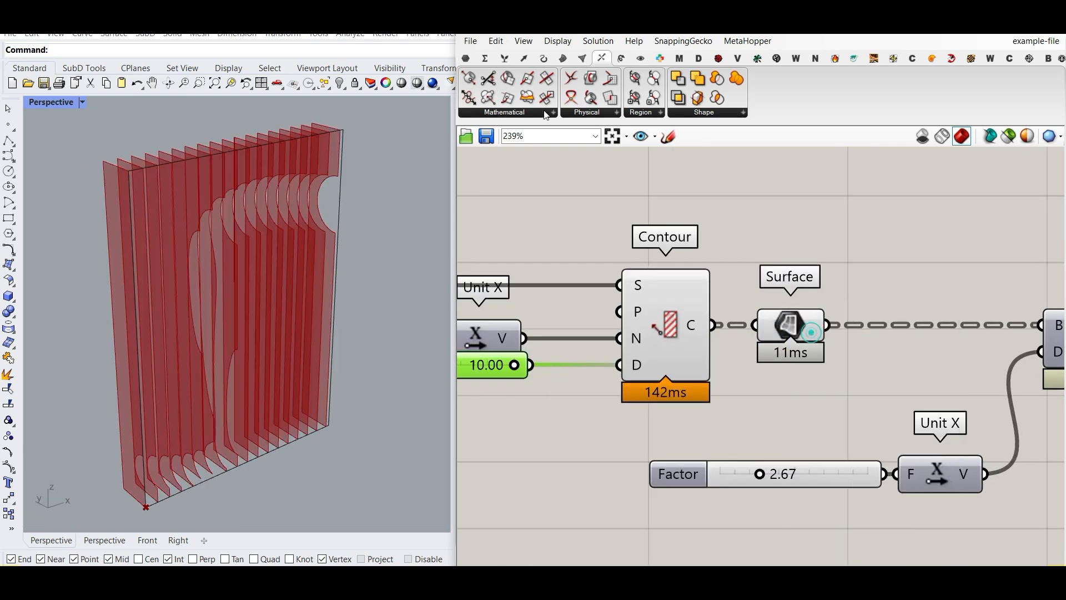
click(466, 58)
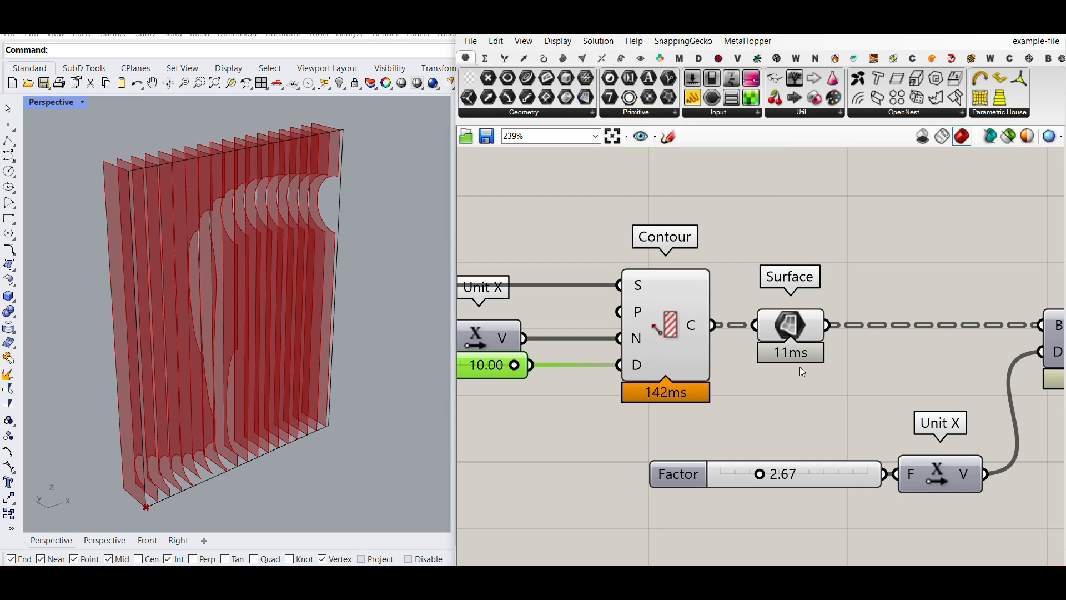
Bake the contour sections from the Surface component, inspect them up close, and undo the bake
right_click(800, 332)
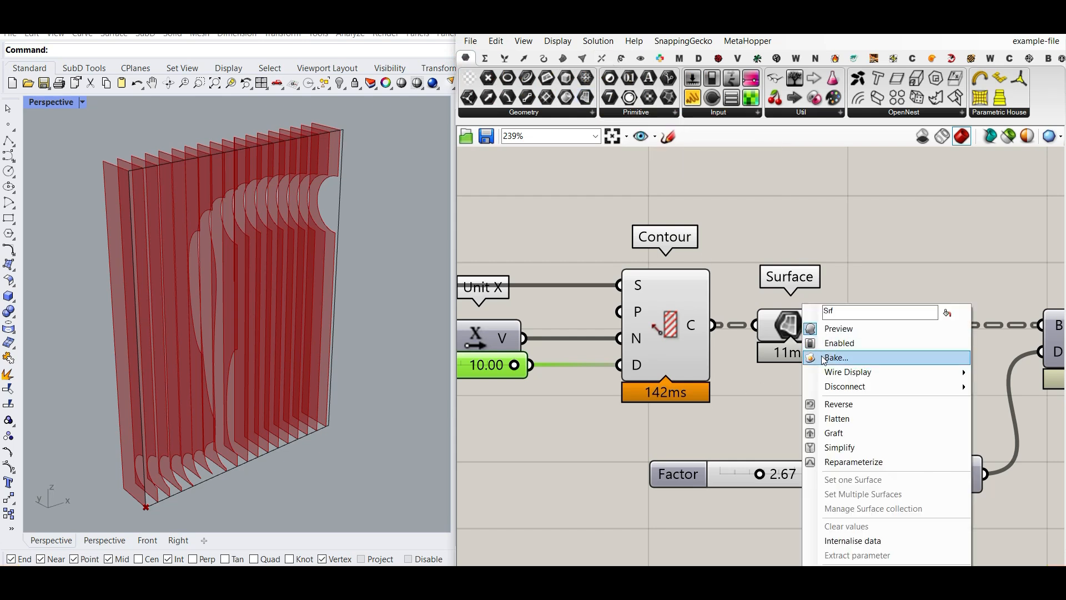
click(821, 354)
click(834, 484)
scroll(135, 332, up, 10)
right_drag(325, 309, 371, 318)
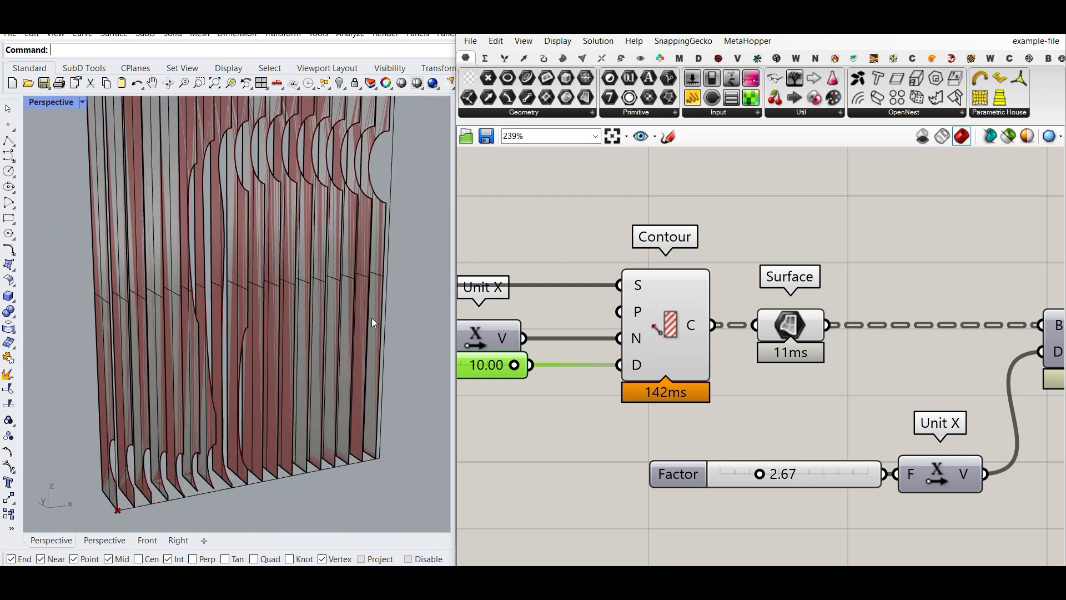
key(ctrl+z)
Turn on the preview of the Extrude component and turn off the preview of Surface
right_drag(973, 302, 761, 288)
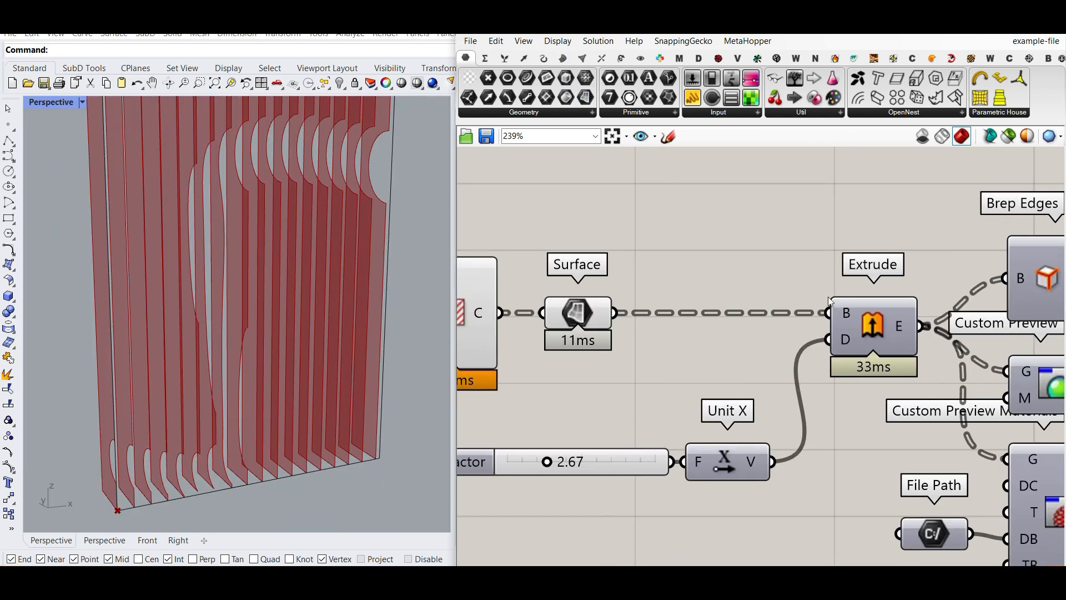
right_click(877, 329)
click(883, 347)
right_click(575, 308)
click(594, 328)
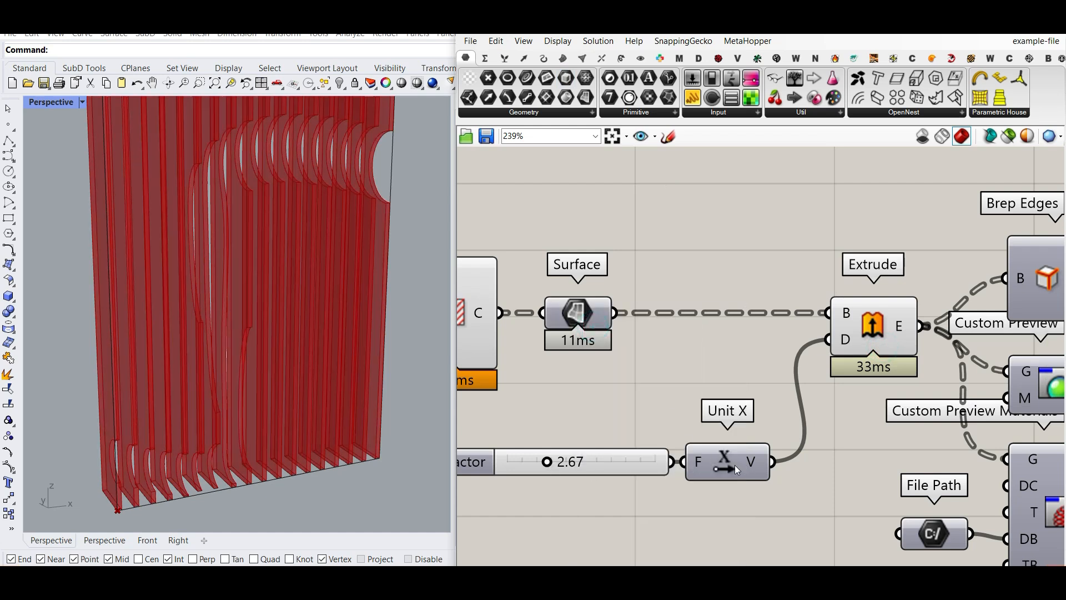
double_click(701, 374)
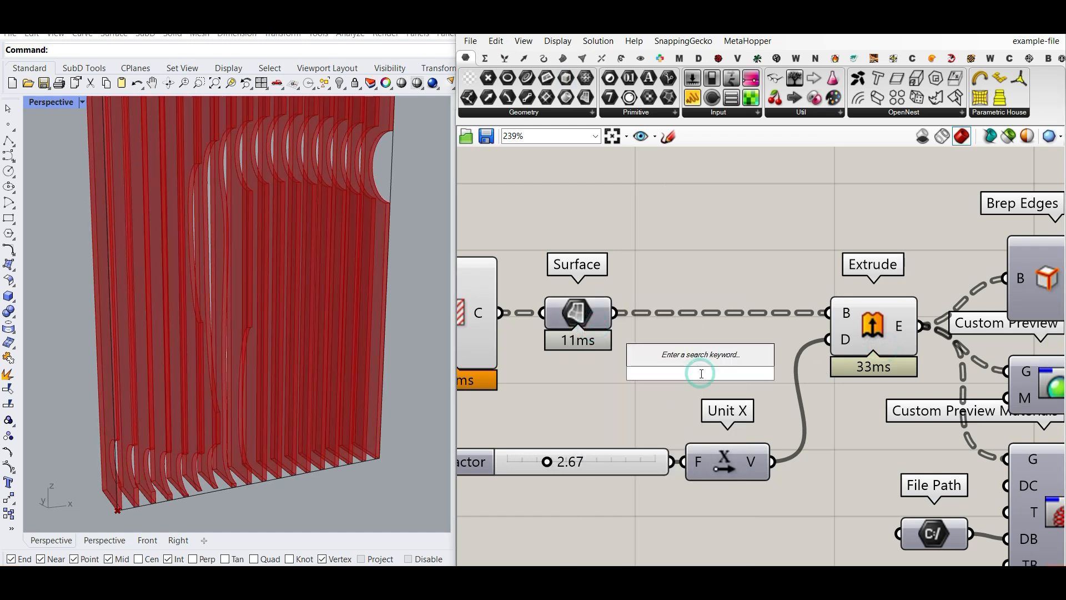
text(x)
click(664, 304)
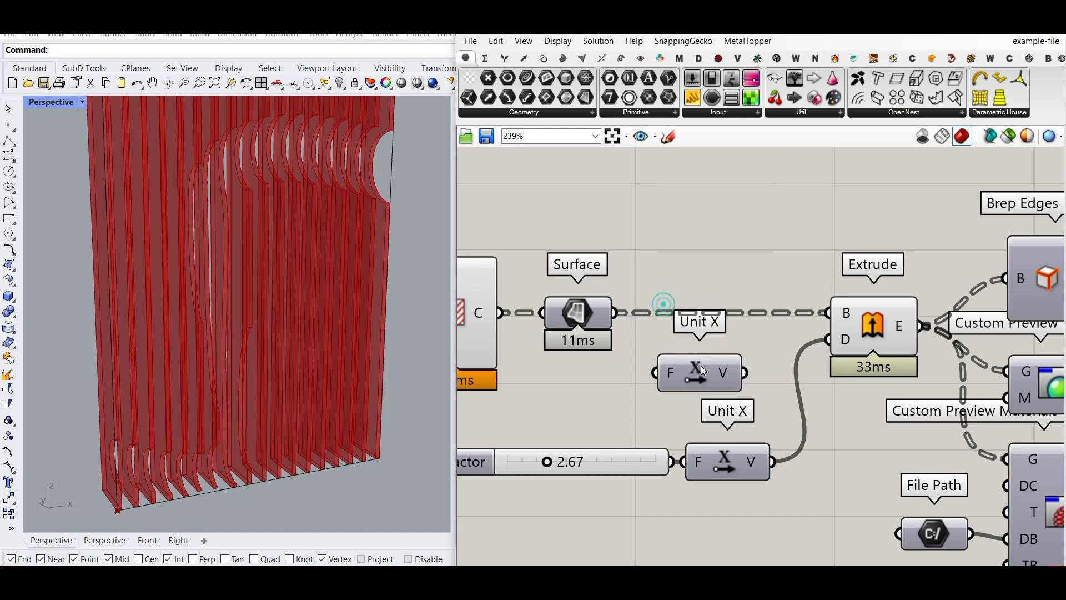
key(Delete)
Set the extrusion Factor to 3.65, wire the Distance slider into the extrusion's Unit X, and inspect the slat thickness
drag(549, 462, 563, 464)
scroll(584, 422, down, 4)
right_drag(585, 422, 767, 395)
scroll(622, 369, up, 2)
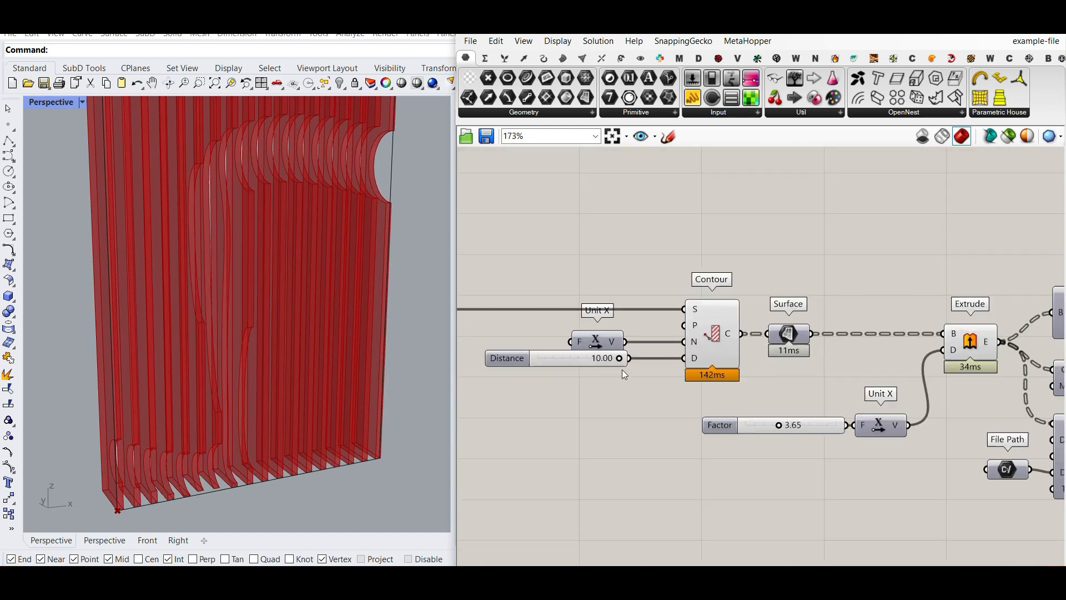
scroll(623, 374, up, 1)
drag(632, 354, 943, 446)
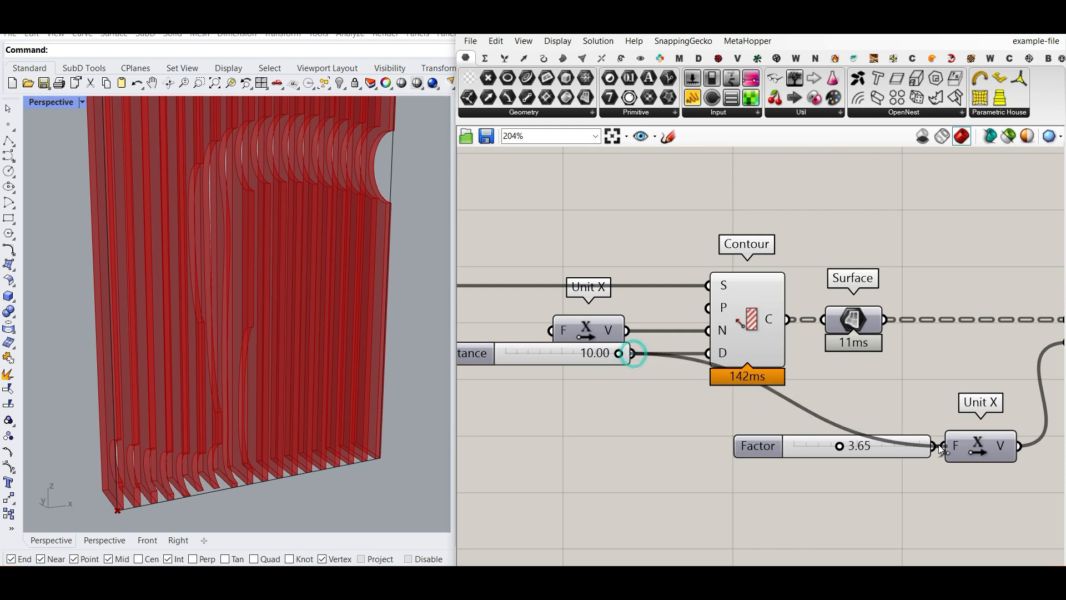
scroll(369, 364, down, 4)
right_drag(356, 366, 289, 386)
scroll(305, 339, up, 5)
right_drag(305, 340, 344, 272)
Turn on the preview of the Brep Edges and Custom Preview components fed by Extrude
scroll(991, 332, down, 3)
right_drag(990, 331, 672, 331)
scroll(828, 324, up, 2)
drag(798, 391, 942, 272)
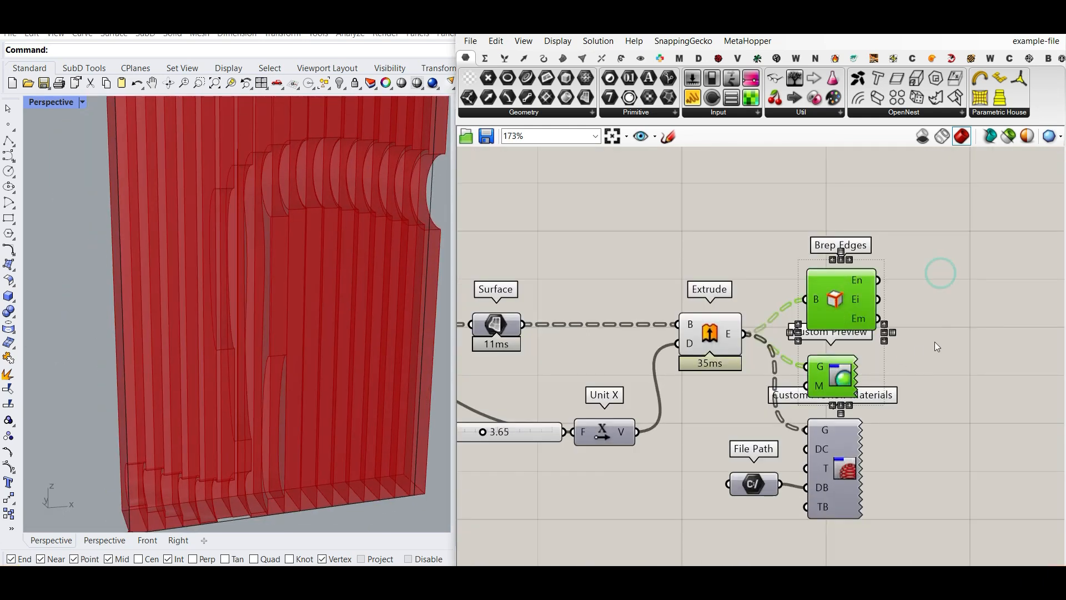
click(958, 351)
right_drag(405, 384, 261, 378)
Delete the Custom Preview Materials component together with its File Path parameter
scroll(335, 374, down, 4)
drag(896, 448, 756, 512)
key(Delete)
Reconnect the Factor slider to the extrusion's Unit X and set it to 3.39
right_drag(246, 419, 286, 413)
scroll(286, 412, up, 2)
right_drag(484, 434, 587, 421)
scroll(661, 422, up, 2)
drag(642, 424, 679, 420)
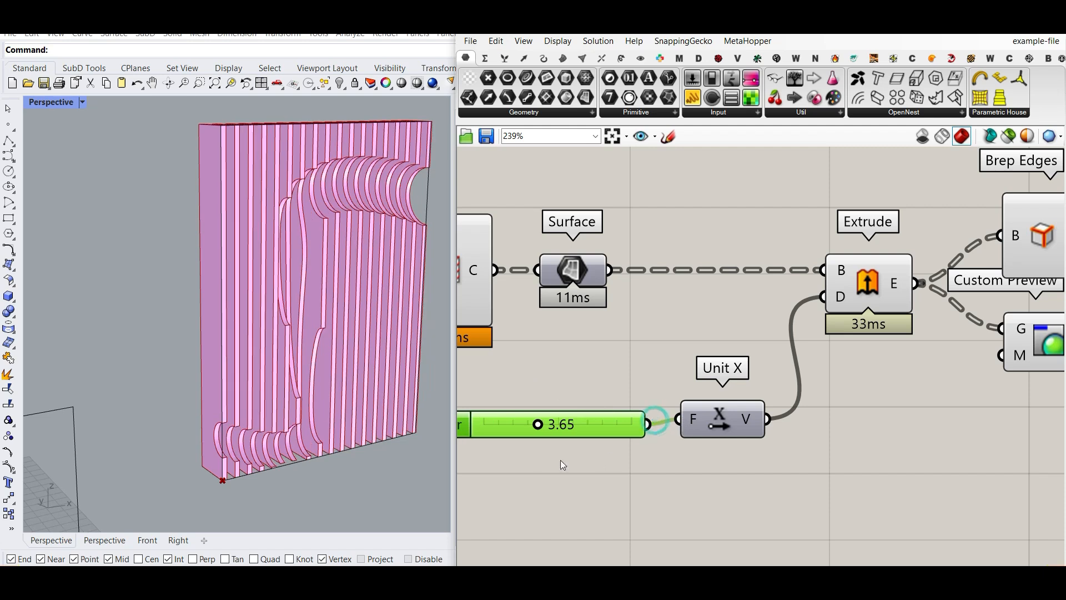
scroll(229, 410, down, 5)
right_drag(229, 410, 194, 412)
scroll(195, 412, up, 5)
right_drag(561, 428, 800, 386)
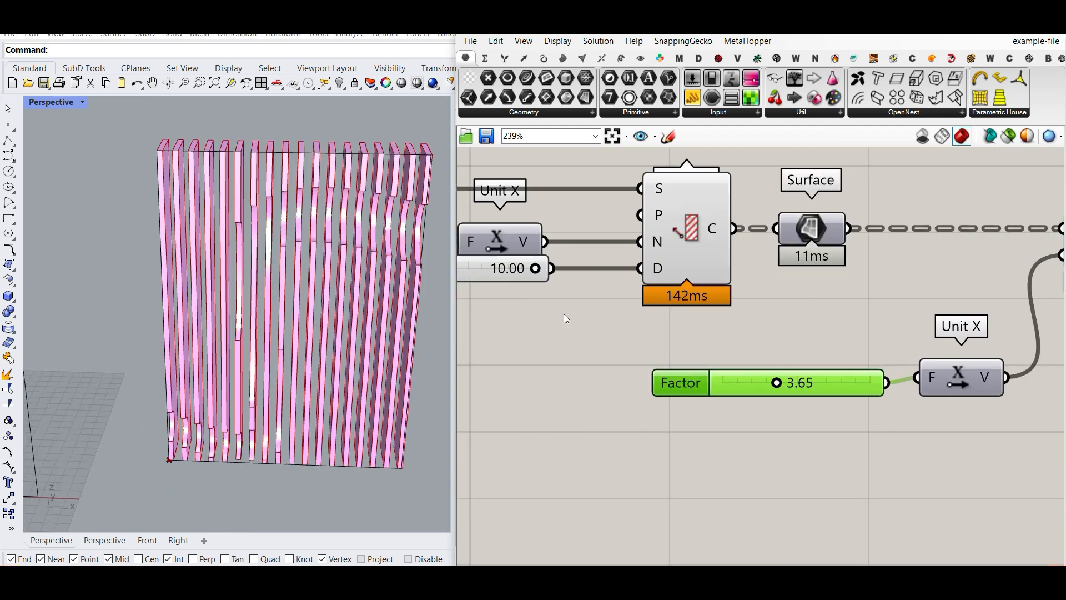
drag(776, 383, 776, 384)
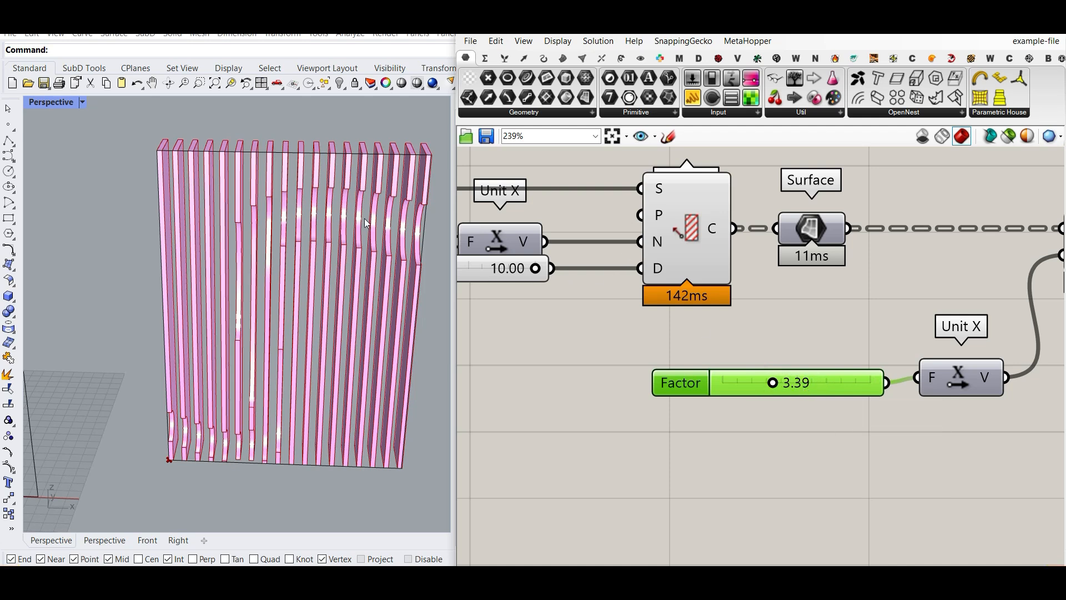
Add a Multiplication component, feed Distance into its A input, and connect its result to the extrusion's Unit X
click(485, 58)
drag(600, 78, 785, 434)
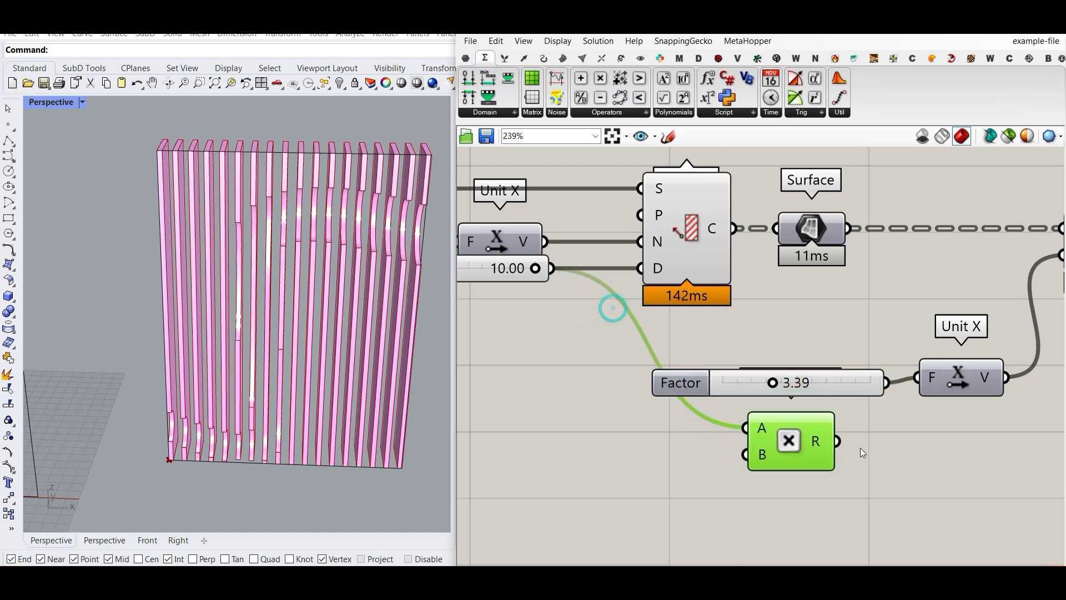
drag(913, 389, 914, 387)
Create a number slider with the value 0.22 and connect it to the Multiplication's B input
double_click(560, 451)
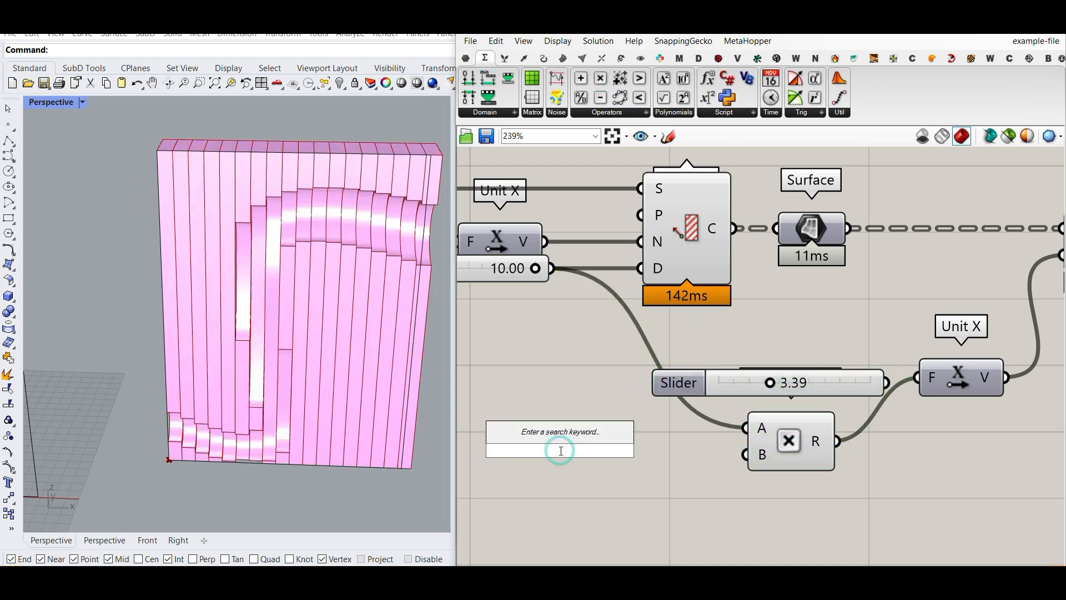
text(0.22)
key(Return)
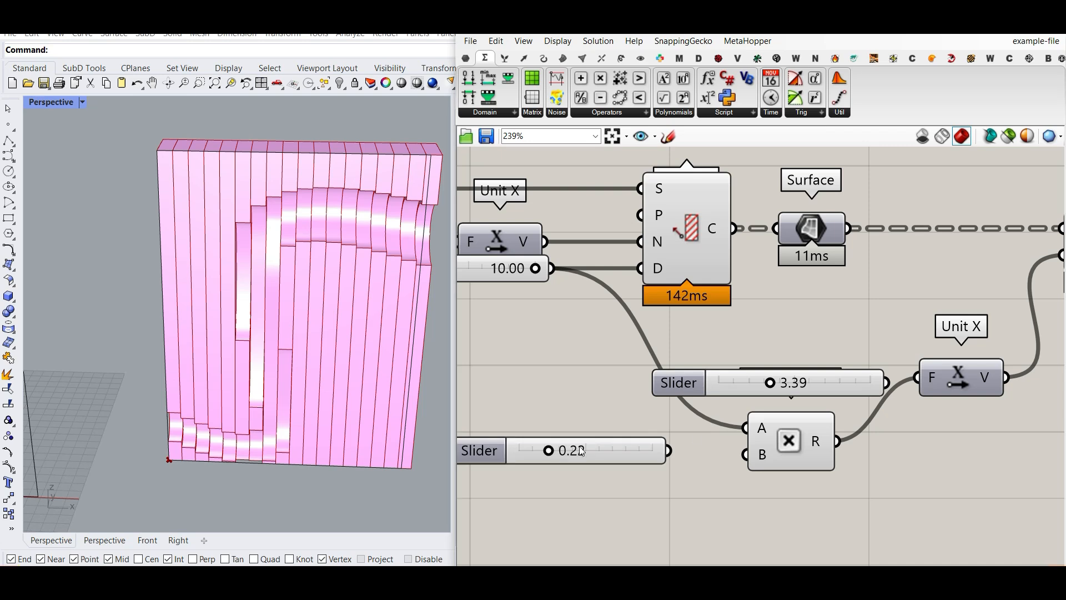
drag(729, 452, 732, 453)
Adjust the multiplier slider up and down to compare slat thicknesses relative to the contour spacing
drag(498, 452, 597, 457)
mouse_move(333, 411)
right_down()
mouse_move(250, 389)
mouse_move(328, 366)
mouse_move(329, 406)
right_up()
scroll(327, 367, up, 2)
drag(589, 454, 573, 451)
scroll(239, 277, down, 2)
right_drag(238, 278, 236, 323)
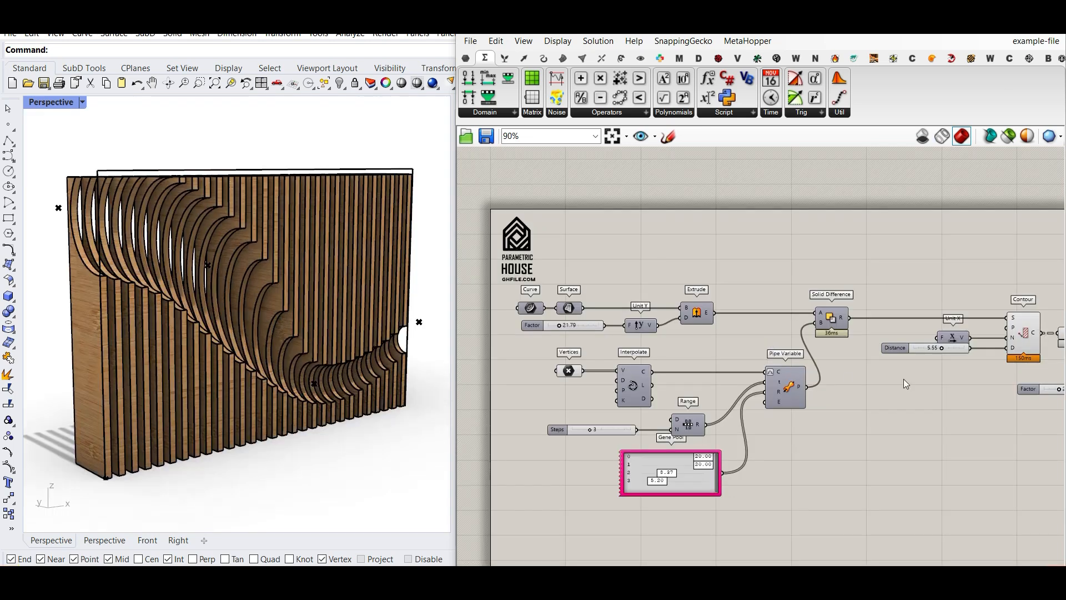
Examine the finished wooden slatted wall with its carved channel from several angles and the complete Grasshopper definition
scroll(821, 377, down, 4)
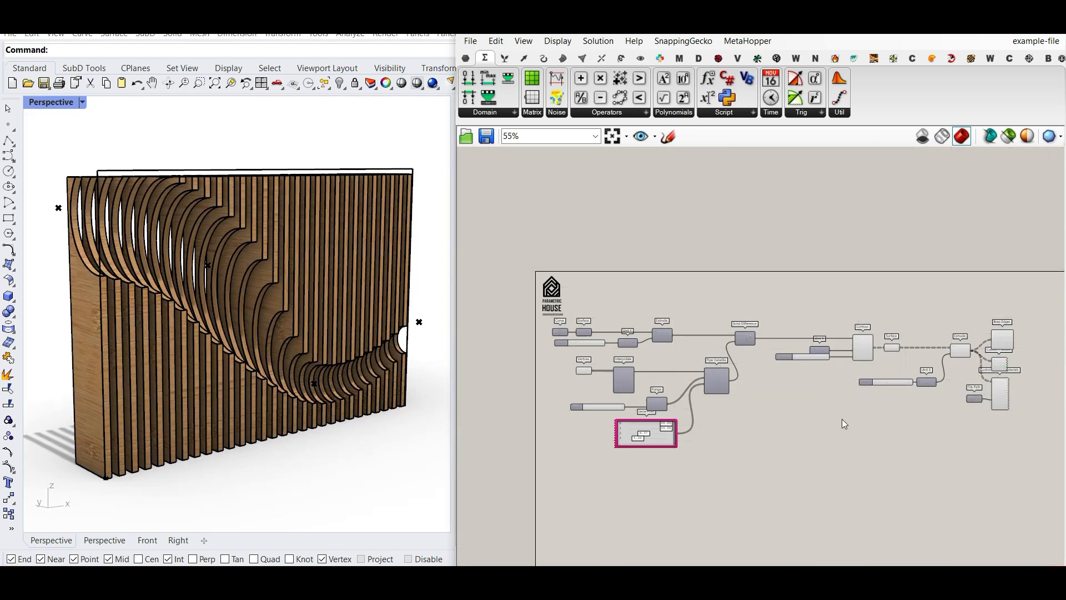
right_drag(240, 301, 161, 203)
click(141, 265)
key(Escape)
scroll(161, 254, down, 5)
right_drag(161, 254, 107, 289)
scroll(106, 281, up, 10)
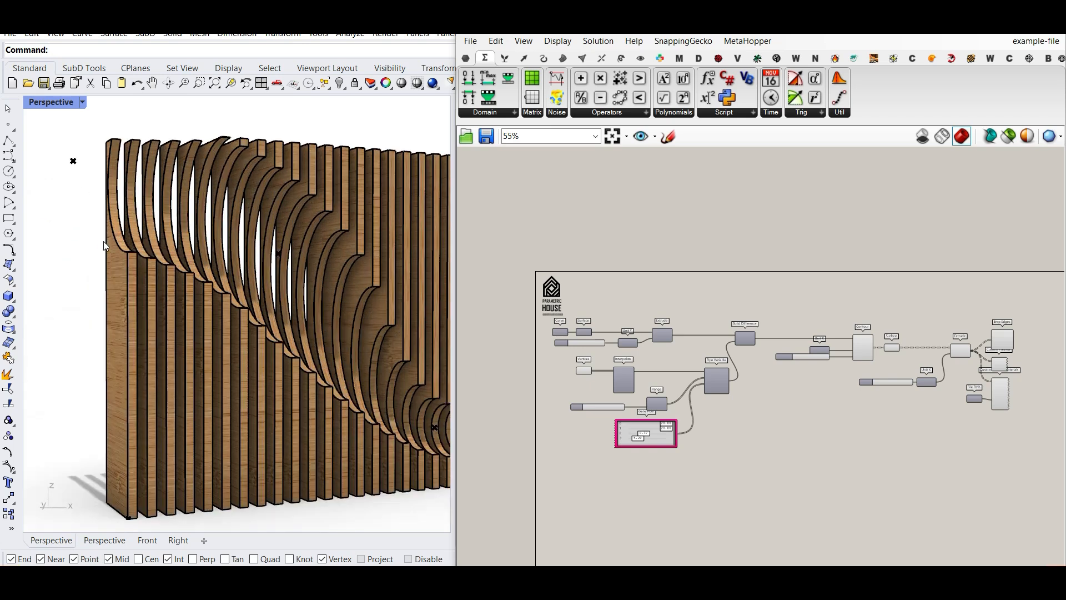
scroll(156, 285, down, 3)
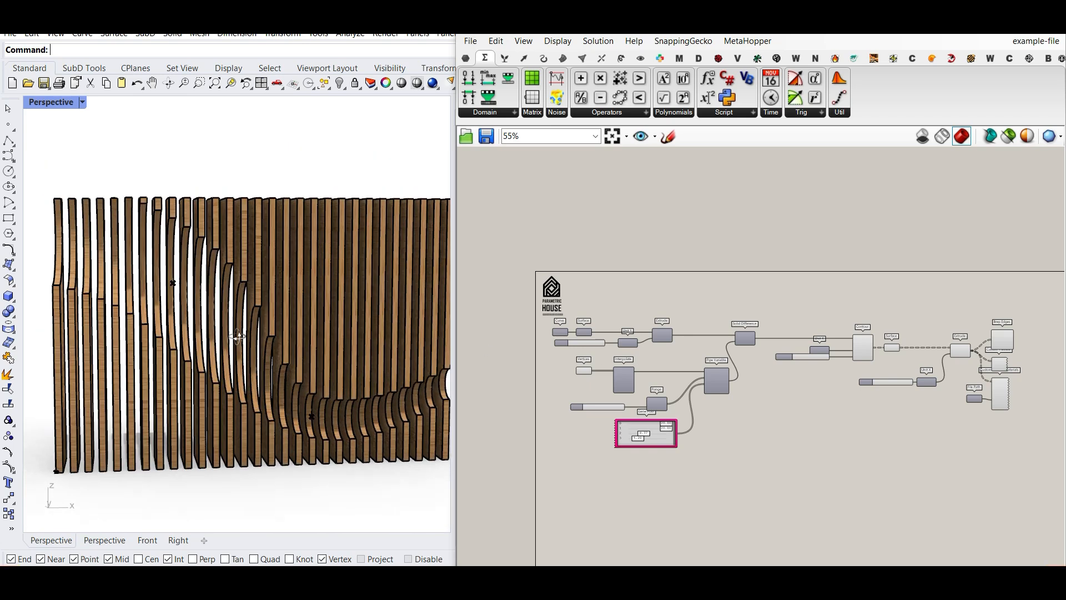